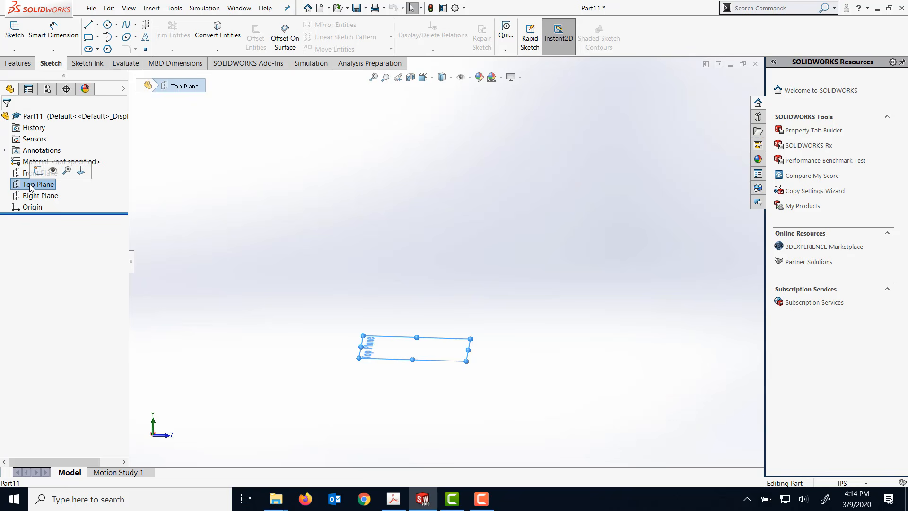
- Sketch a center rectangle on the Top Plane, centred on the origin, about 8.88 in wide and 5.32 in high
{"action": "left_click", "coordinate": [80, 170]}
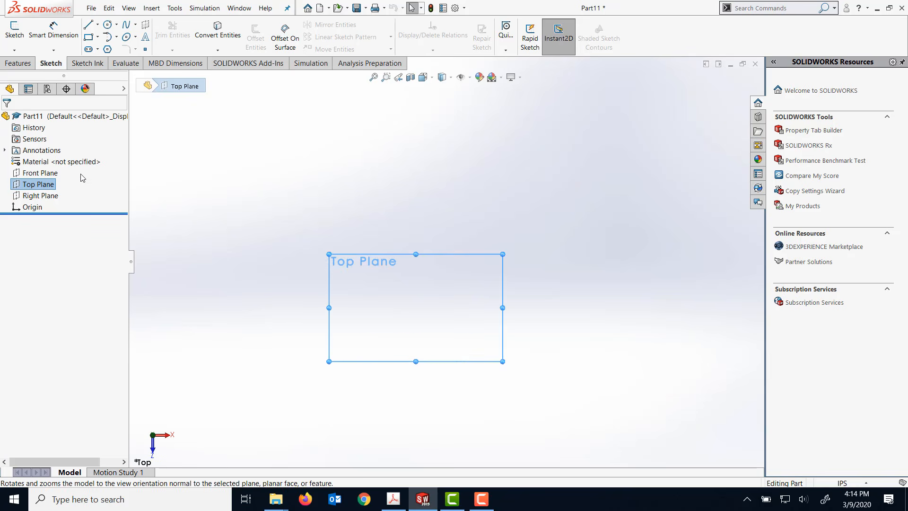
{"action": "left_click", "coordinate": [19, 37]}
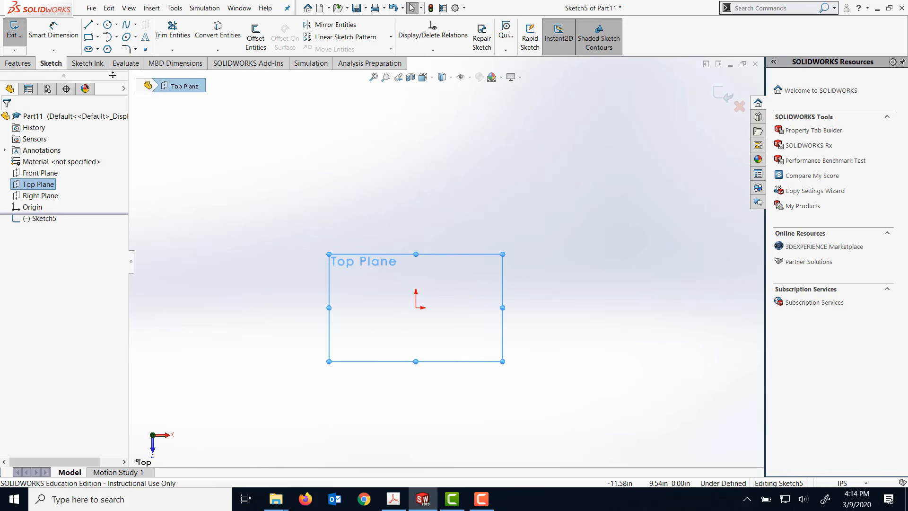
{"action": "left_click", "coordinate": [98, 37]}
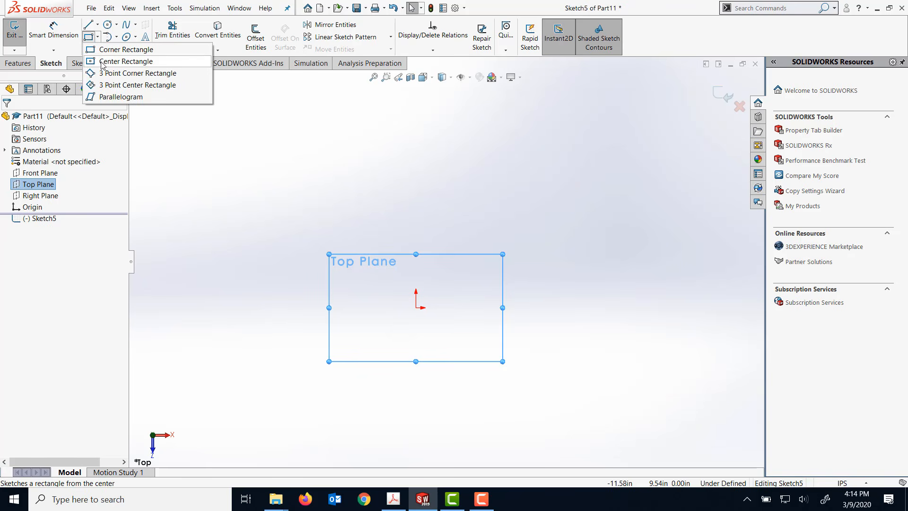
{"action": "left_click", "coordinate": [103, 61]}
{"action": "left_click", "coordinate": [416, 308]}
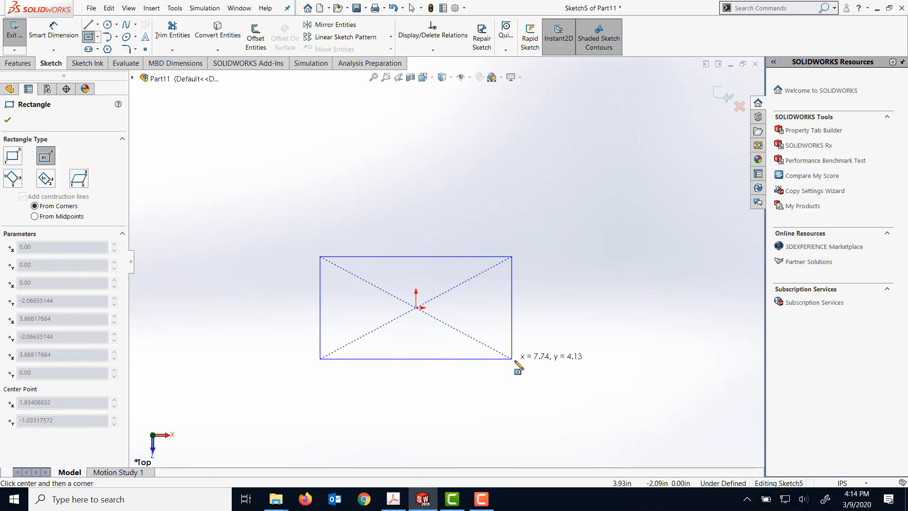
{"action": "left_click", "coordinate": [526, 373]}
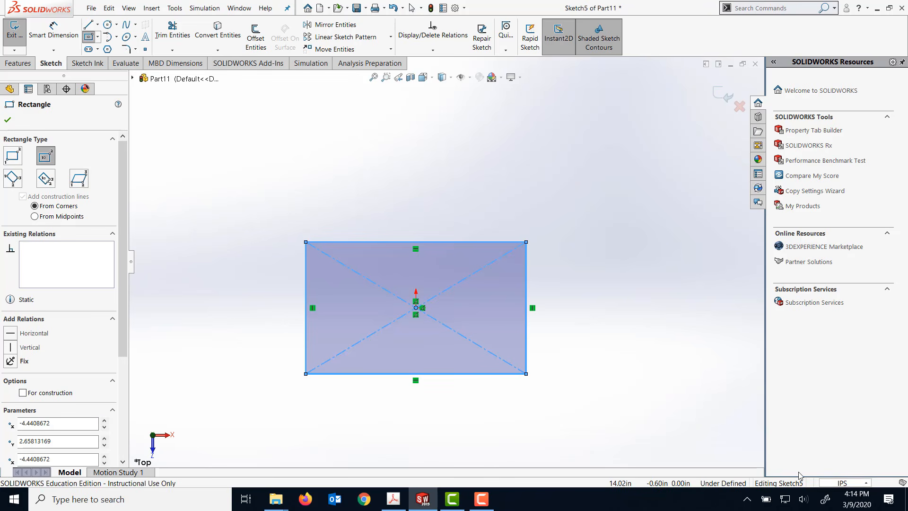
- Dimension the rectangle 7.25 in wide and 2.75 in high
{"action": "left_click", "coordinate": [49, 26]}
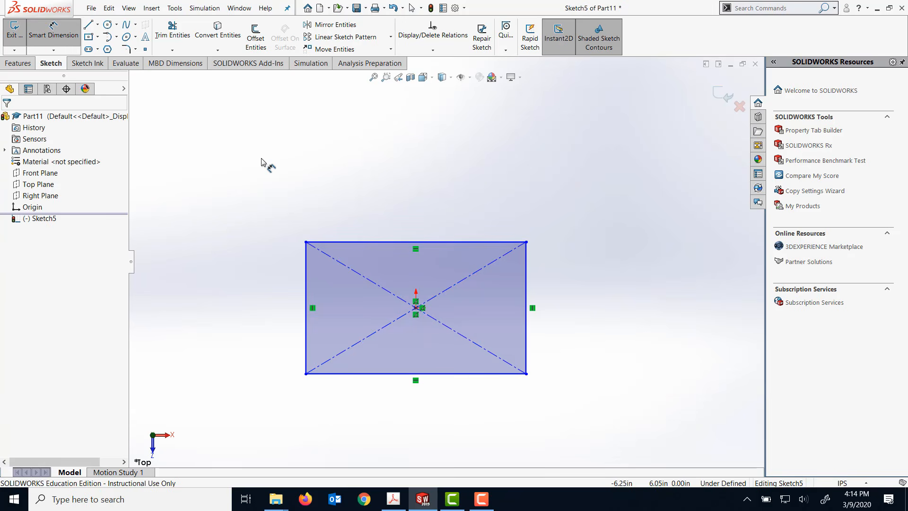
{"action": "left_click", "coordinate": [399, 242]}
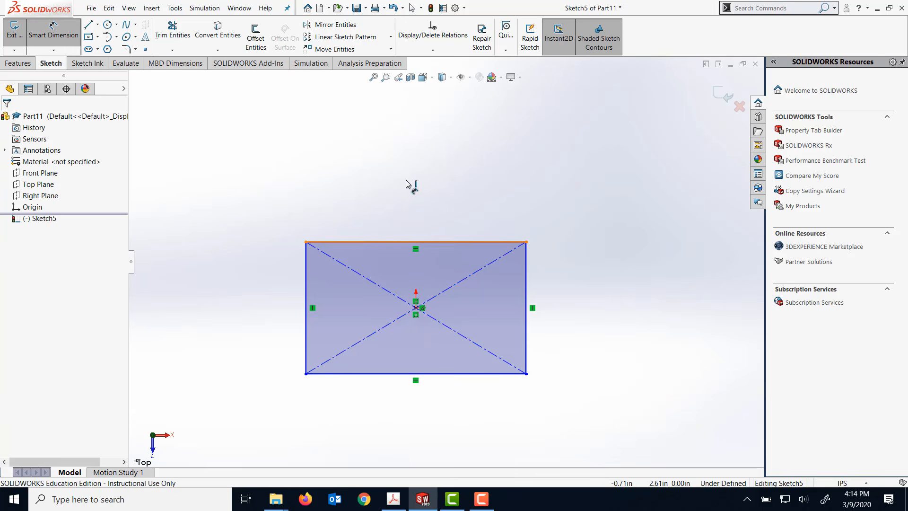
{"action": "left_click", "coordinate": [406, 180]}
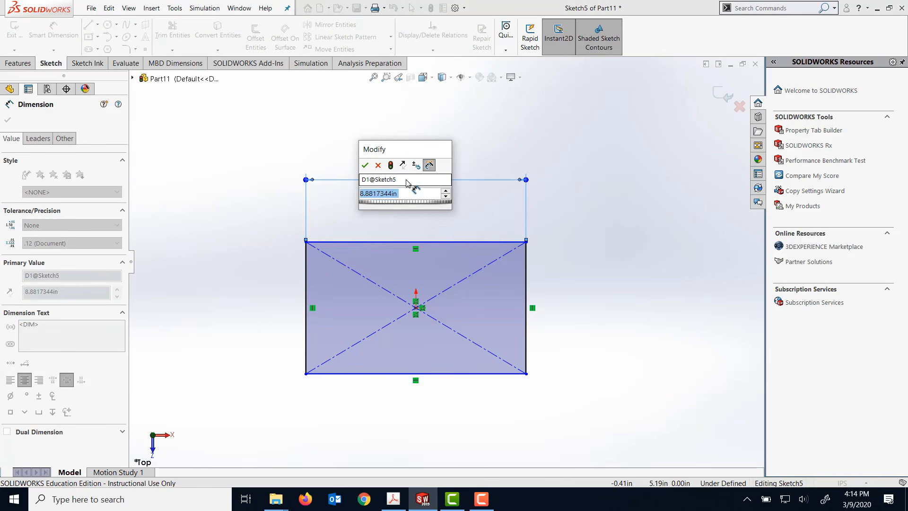
{"action": "type", "text": "7.25"}
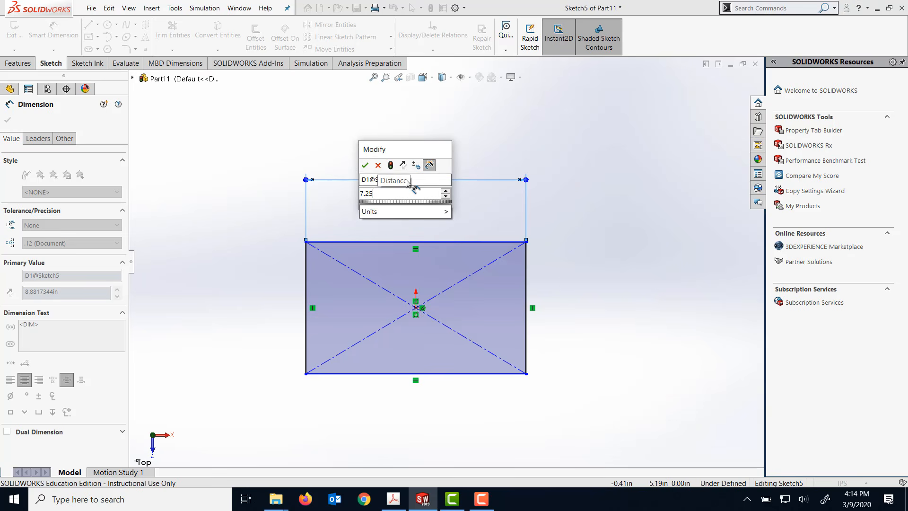
{"action": "key", "text": "Return"}
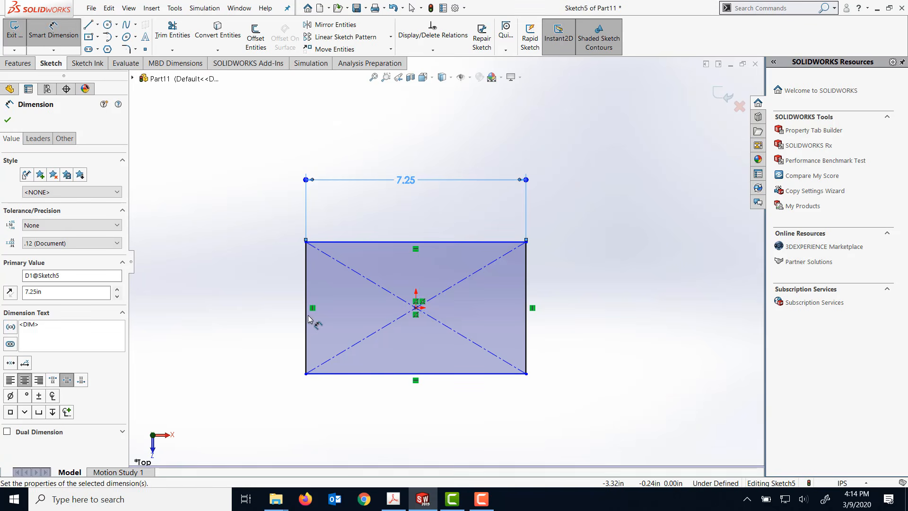
{"action": "left_click", "coordinate": [273, 325]}
{"action": "left_click", "coordinate": [274, 316]}
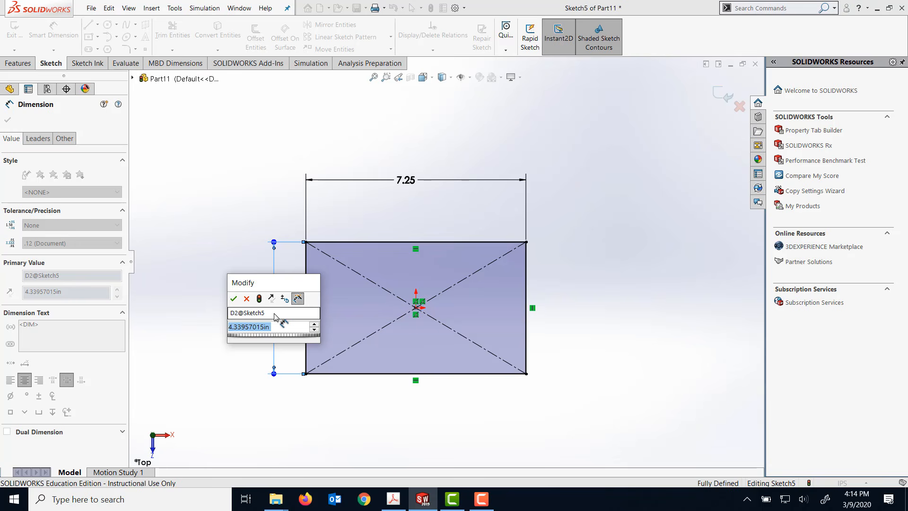
{"action": "type", "text": "2.75"}
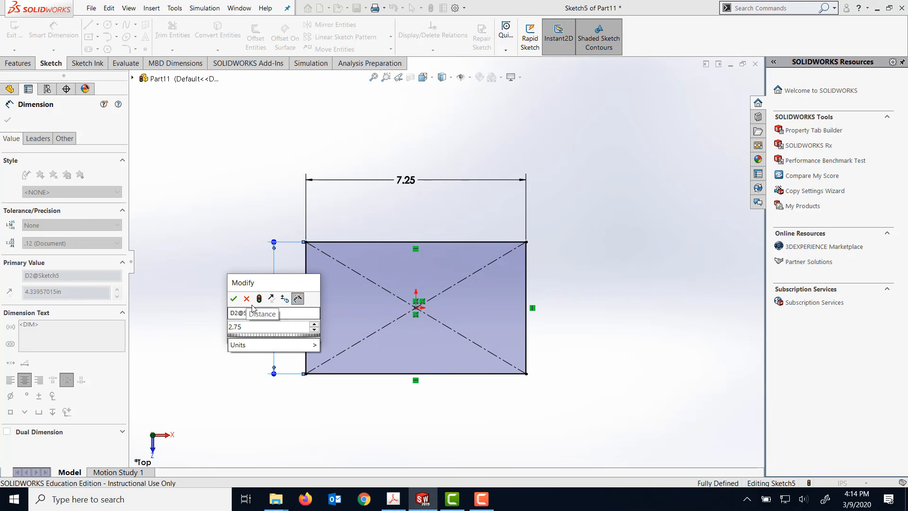
{"action": "left_click", "coordinate": [233, 298]}
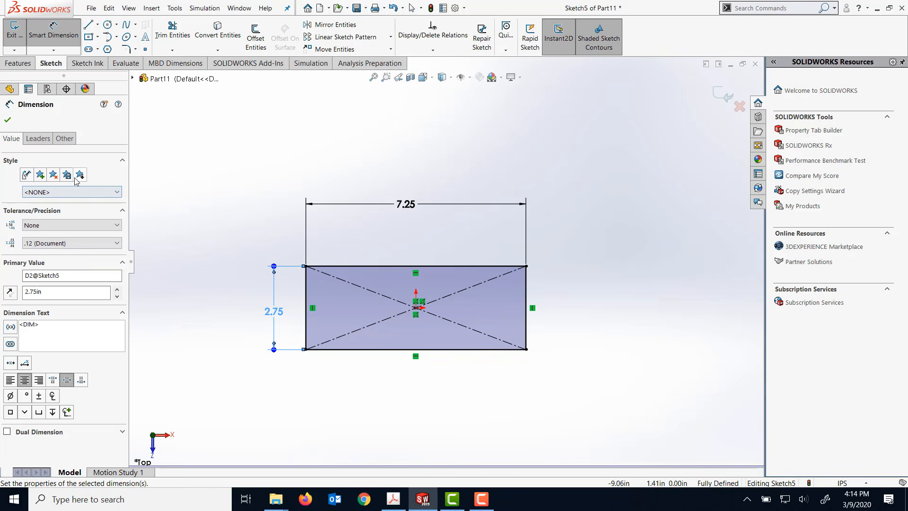
- Extrude the rectangle upward as a blind boss 1.75 in high
{"action": "left_click", "coordinate": [19, 64]}
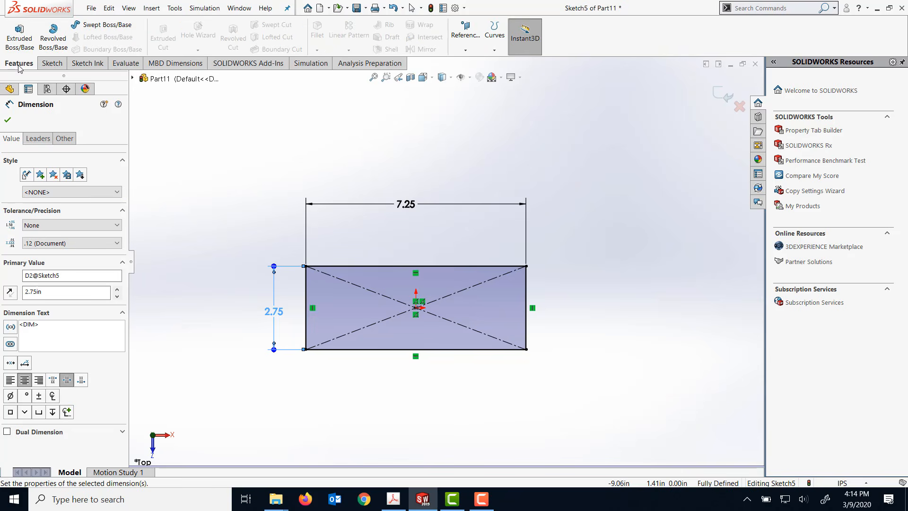
{"action": "left_click", "coordinate": [19, 35]}
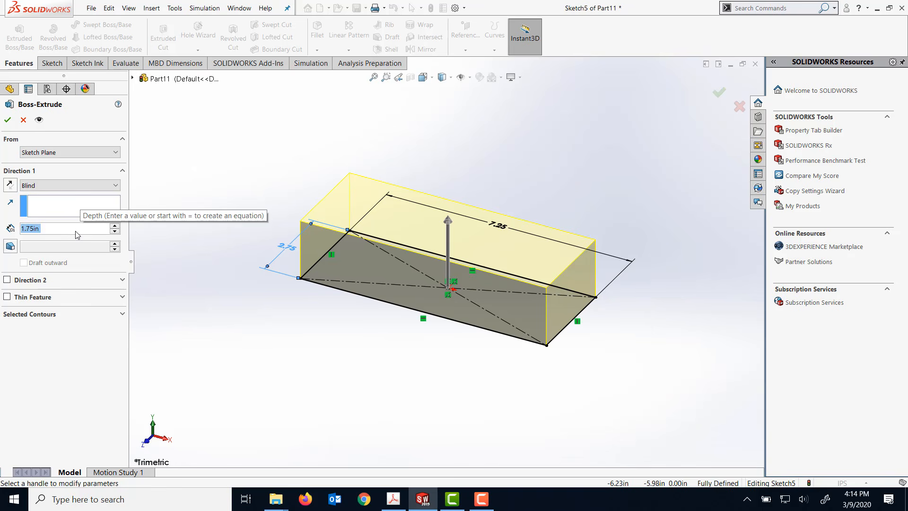
{"action": "left_click", "coordinate": [8, 120]}
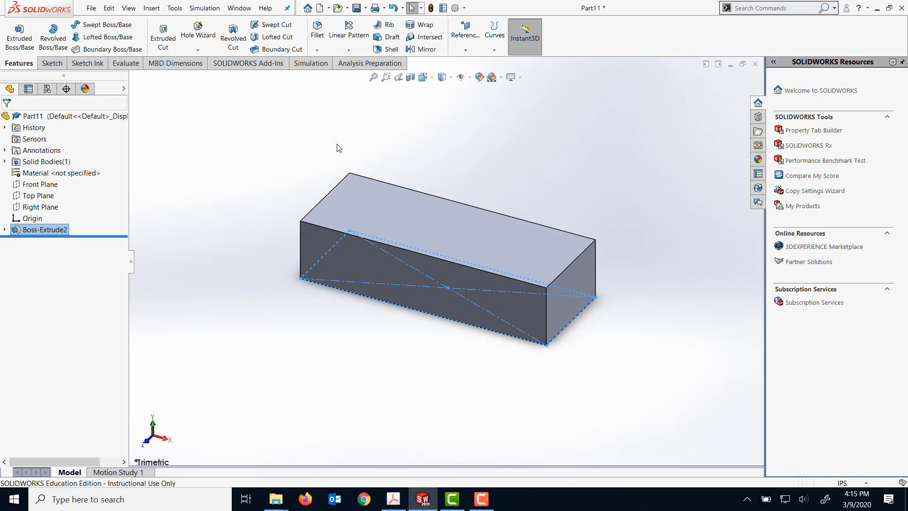
{"action": "left_click", "coordinate": [444, 144]}
{"action": "mouse_move", "coordinate": [445, 144]}
{"action": "middle_mouse_down"}
{"action": "mouse_move", "coordinate": [432, 156]}
{"action": "mouse_move", "coordinate": [239, 119]}
{"action": "middle_mouse_up"}
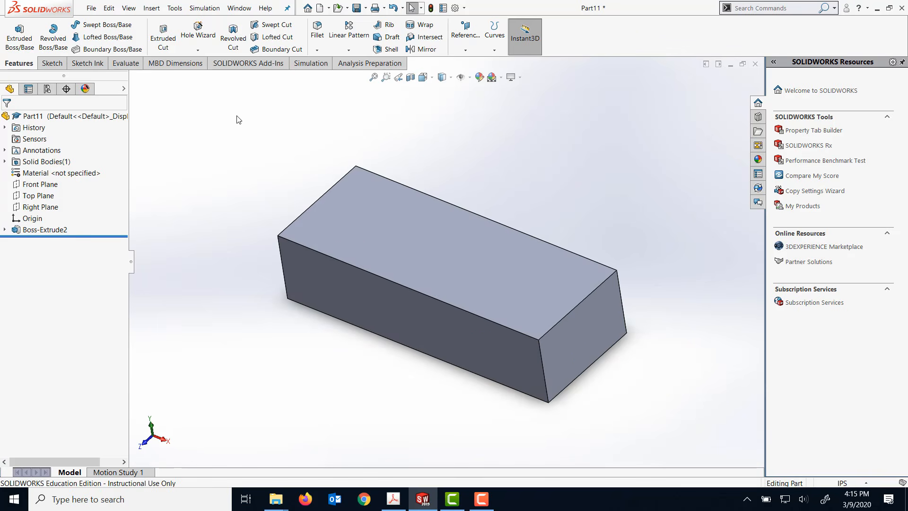
- Save the part as Vise Base in the ENGR1025U_Lab 5 folder
{"action": "left_click", "coordinate": [92, 8]}
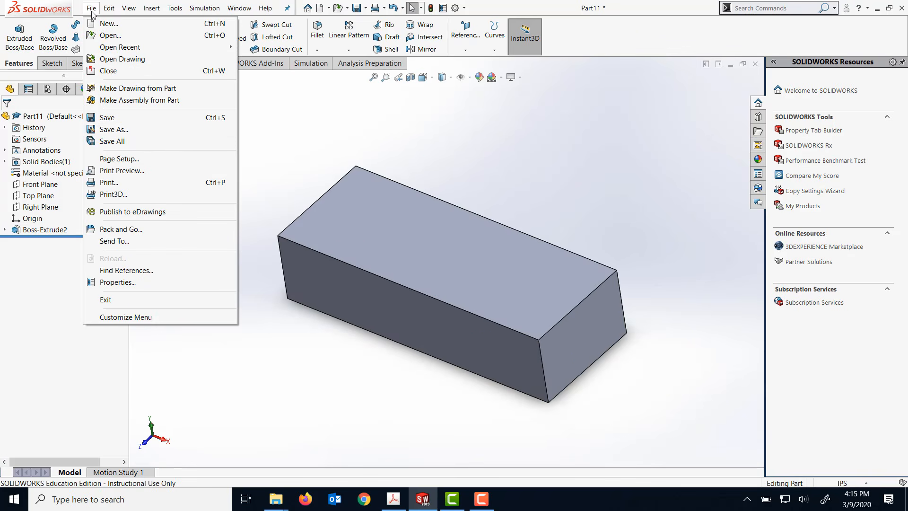
{"action": "left_click", "coordinate": [124, 132]}
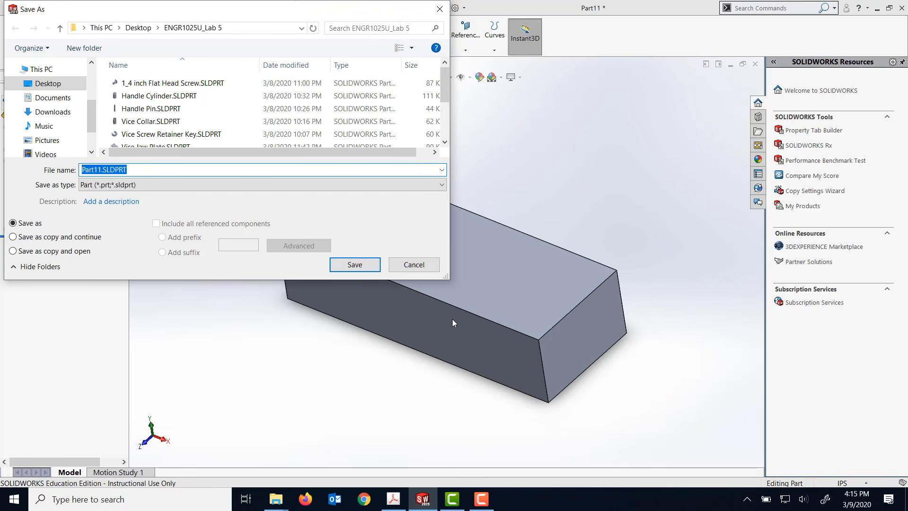
{"action": "type", "text": "V"}
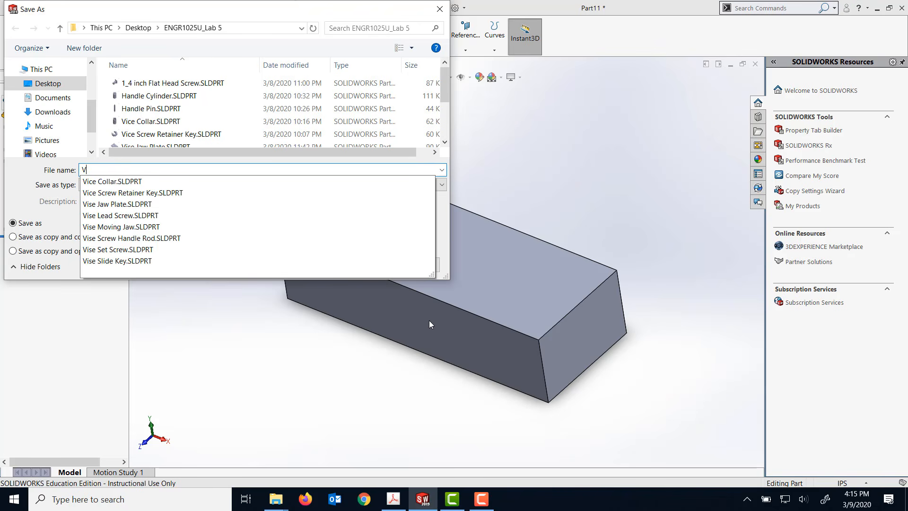
{"action": "type", "text": "ise Base"}
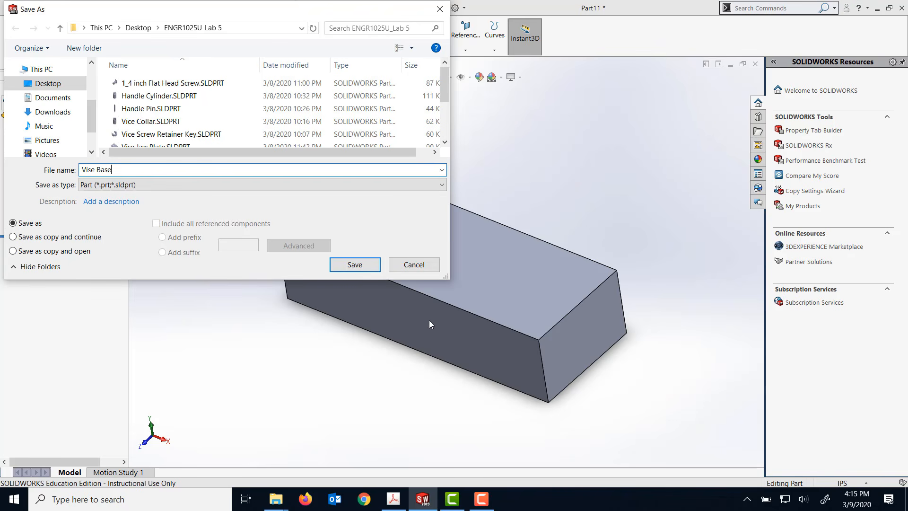
{"action": "left_click", "coordinate": [369, 268]}
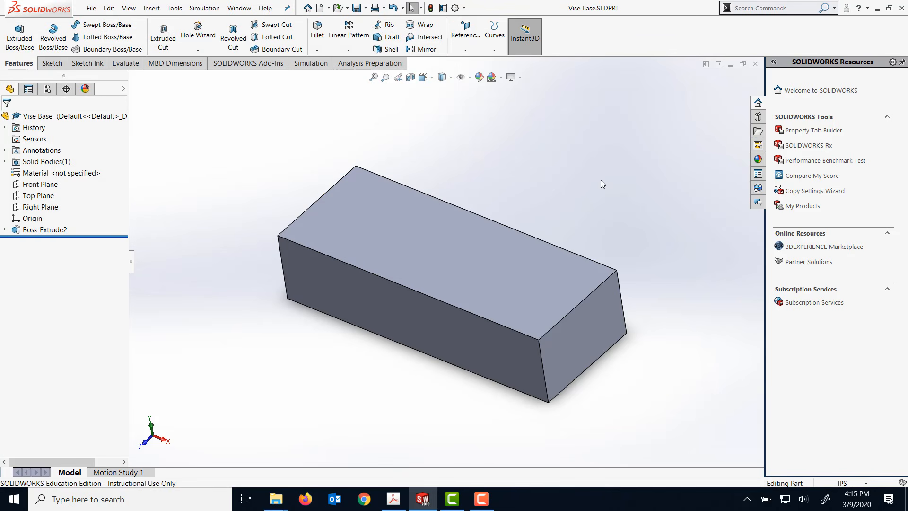
- Sketch a corner rectangle on the block's top face, starting on the rear long edge, about 4.46 in wide and 1.75 in deep
{"action": "mouse_move", "coordinate": [600, 180]}
{"action": "middle_mouse_down"}
{"action": "mouse_move", "coordinate": [609, 134]}
{"action": "mouse_move", "coordinate": [612, 182]}
{"action": "mouse_move", "coordinate": [601, 161]}
{"action": "middle_mouse_up"}
{"action": "left_click", "coordinate": [538, 279]}
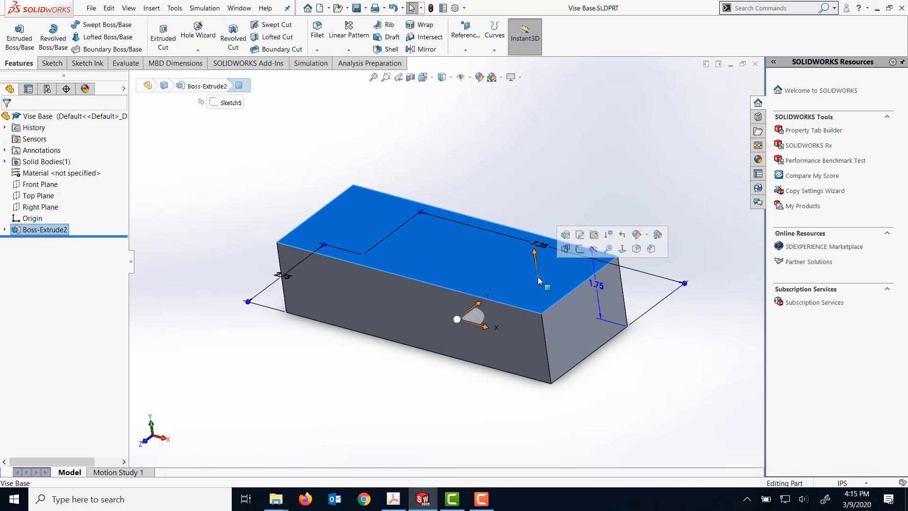
{"action": "right_click", "coordinate": [538, 279]}
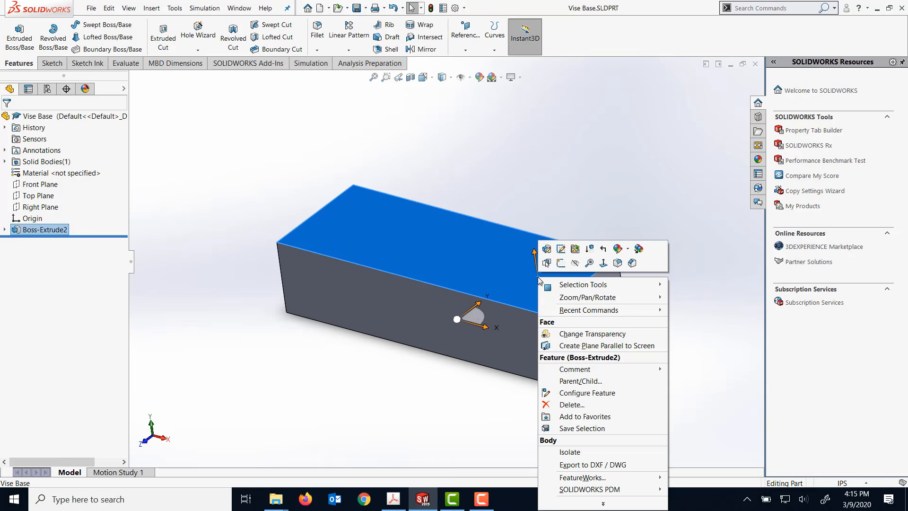
{"action": "left_click", "coordinate": [604, 263]}
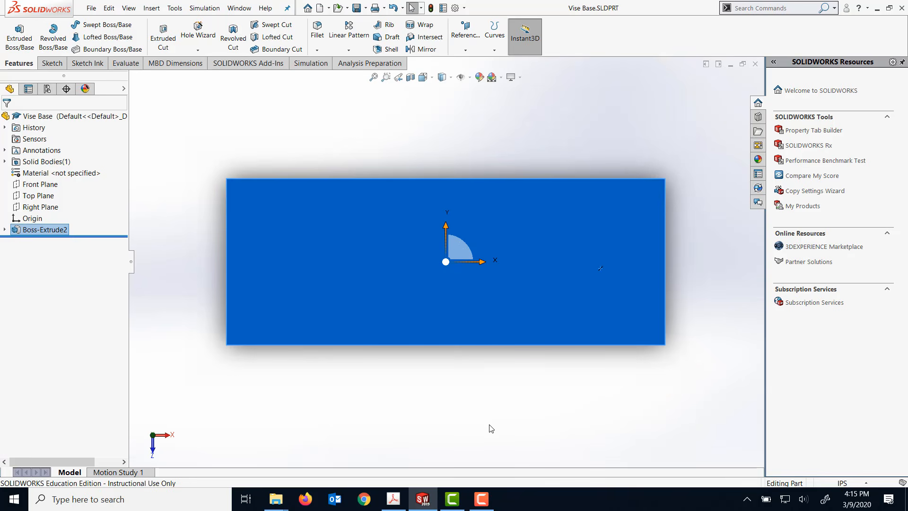
{"action": "left_click", "coordinate": [53, 64]}
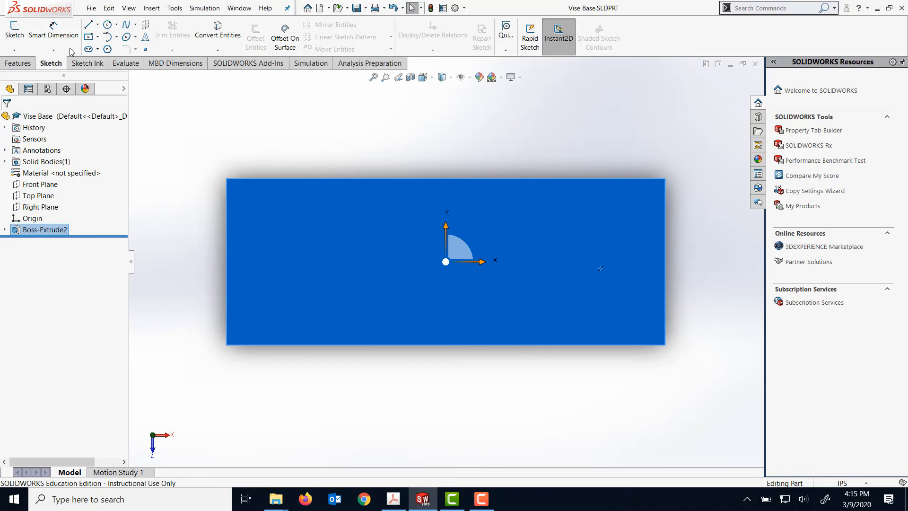
{"action": "left_click", "coordinate": [97, 37]}
{"action": "left_click", "coordinate": [111, 50]}
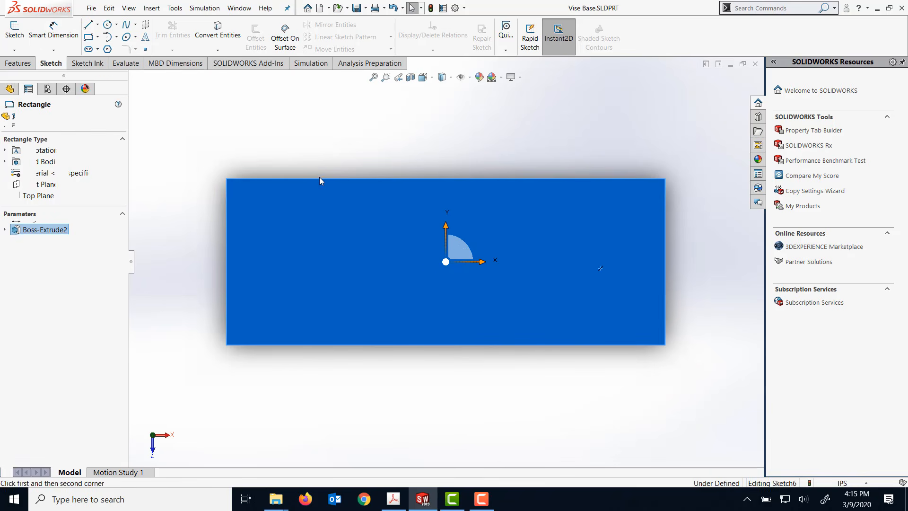
{"action": "left_click", "coordinate": [321, 180]}
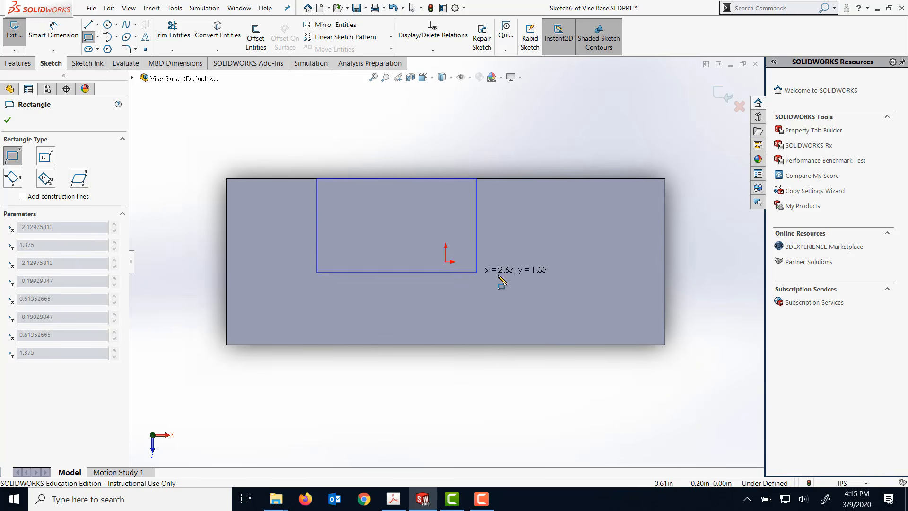
{"action": "left_click", "coordinate": [587, 284]}
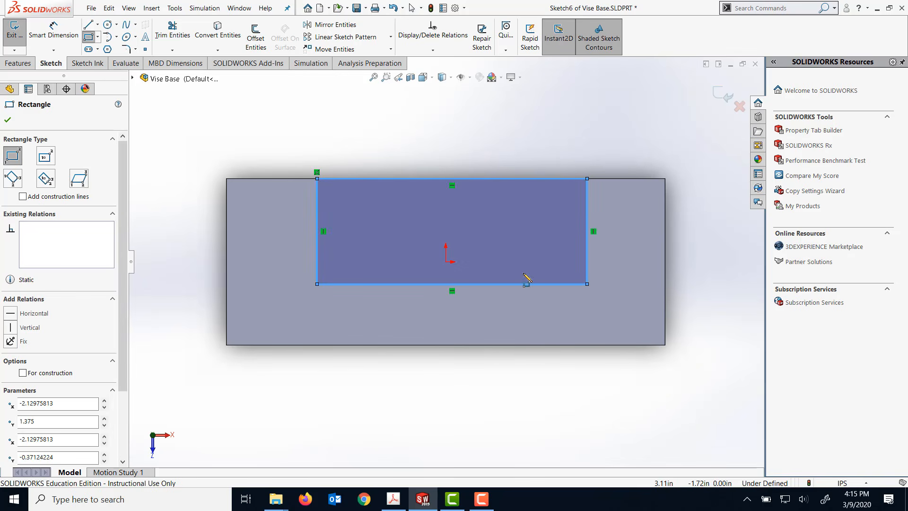
- Dimension the new rectangle's left side 1.25 in from the block's left edge
{"action": "left_click", "coordinate": [54, 31]}
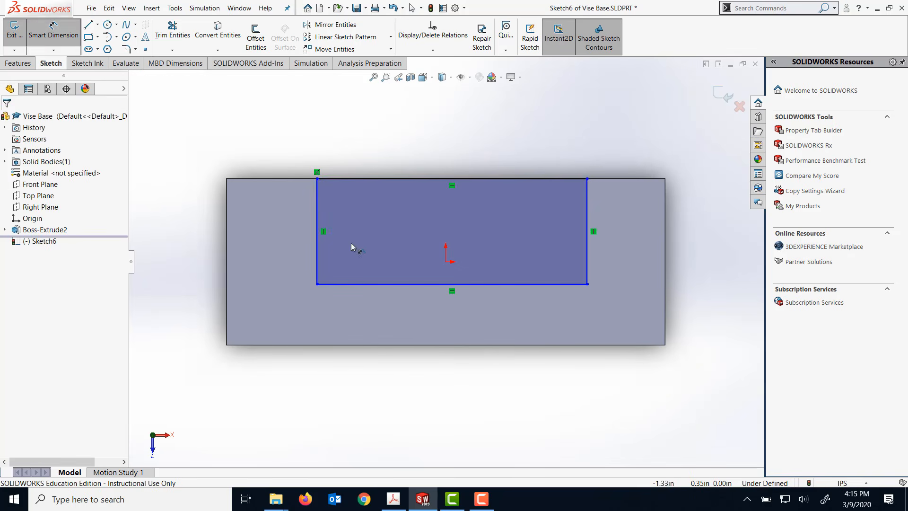
{"action": "left_click", "coordinate": [227, 251]}
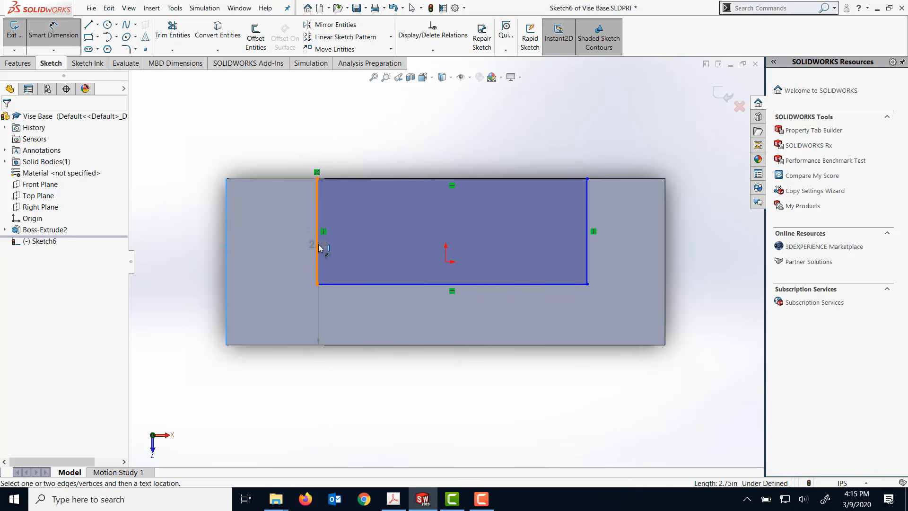
{"action": "left_click", "coordinate": [317, 233]}
{"action": "left_click", "coordinate": [262, 158]}
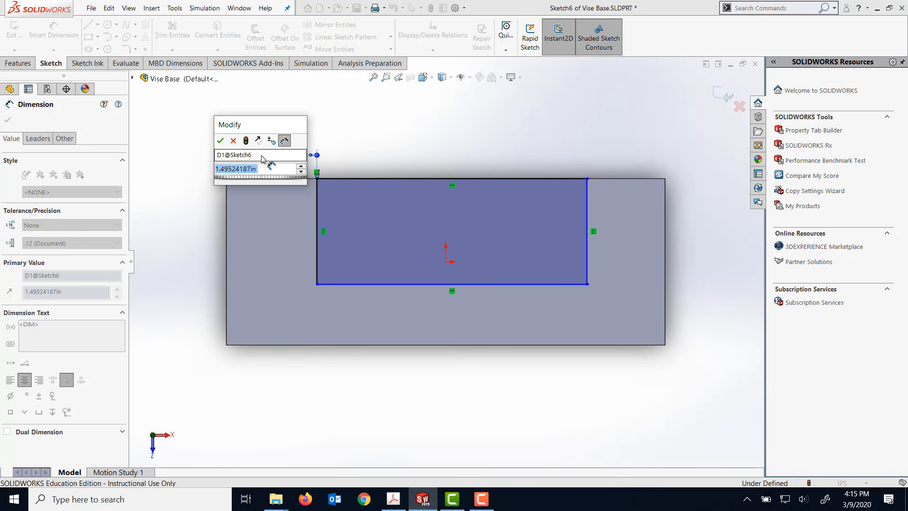
{"action": "type", "text": "1.25"}
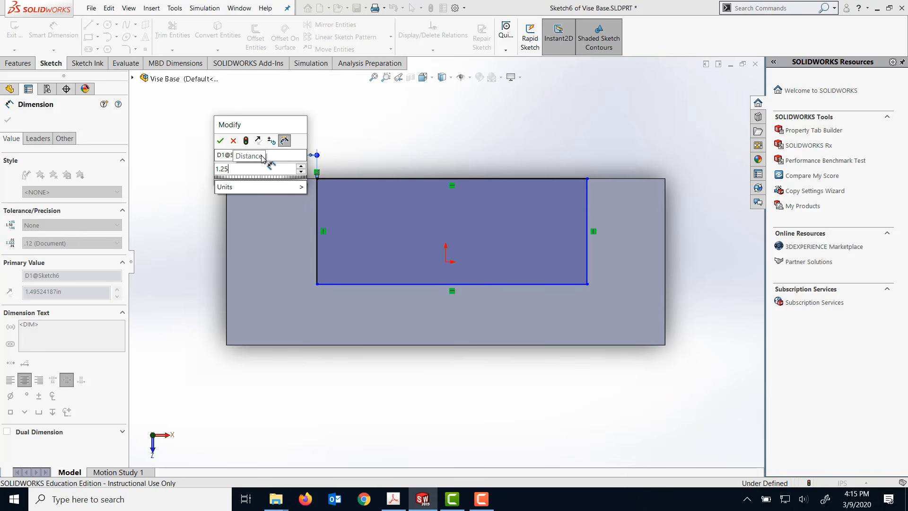
{"action": "left_click", "coordinate": [221, 142]}
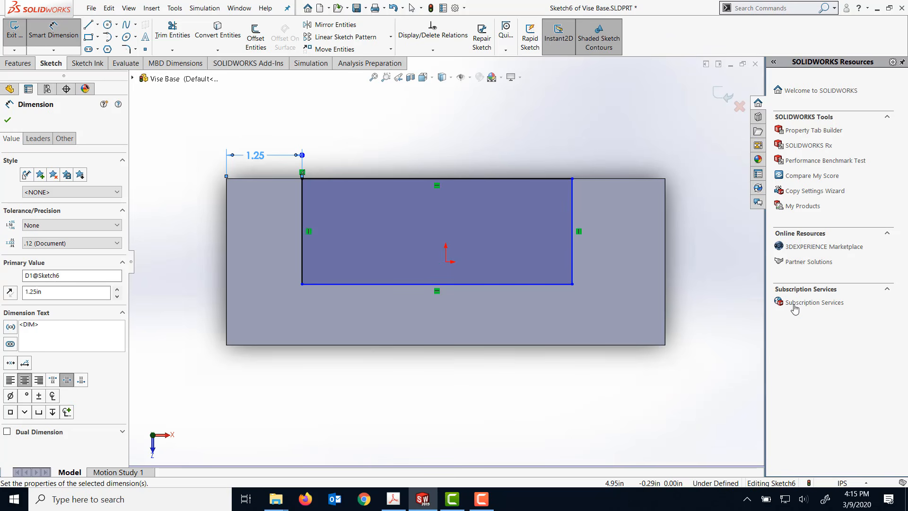
- Dimension the rectangle's long side 5 in and move its free front corner onto the block's front long edge
{"action": "left_click", "coordinate": [513, 284]}
{"action": "left_click", "coordinate": [474, 390]}
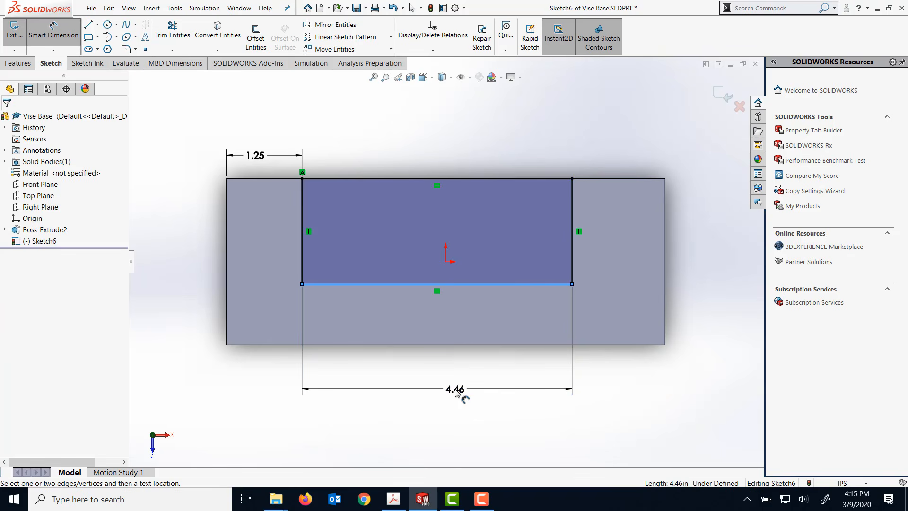
{"action": "type", "text": "5"}
{"action": "key", "text": "Return"}
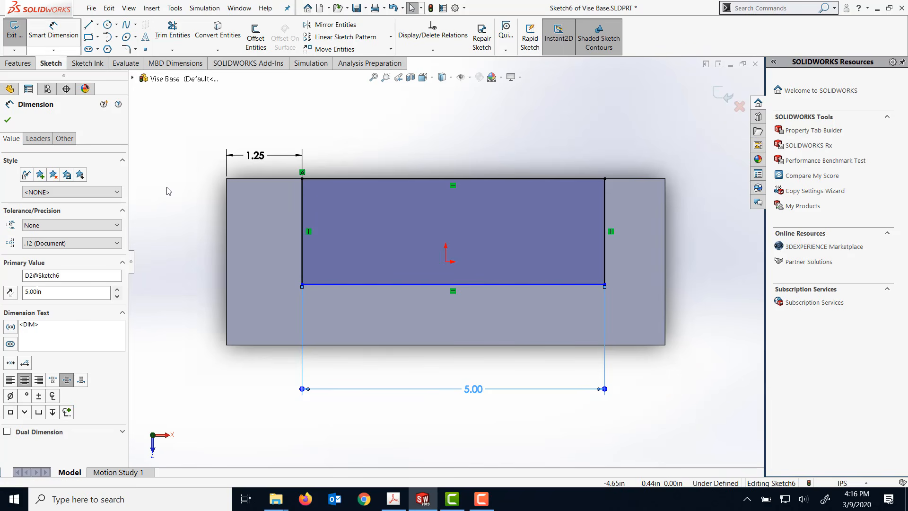
{"action": "left_click_drag", "start_coordinate": [302, 285], "coordinate": [315, 347]}
{"action": "left_click", "coordinate": [651, 384]}
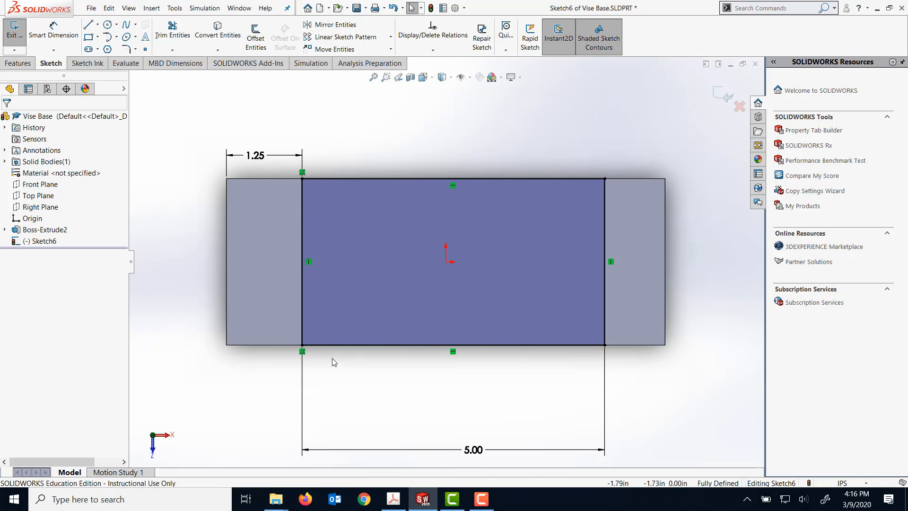
- Extrude-cut the rectangle into the block as a blind cut 1.75 in deep, keeping all bodies
{"action": "middle_click_drag", "start_coordinate": [559, 132], "coordinate": [501, 178]}
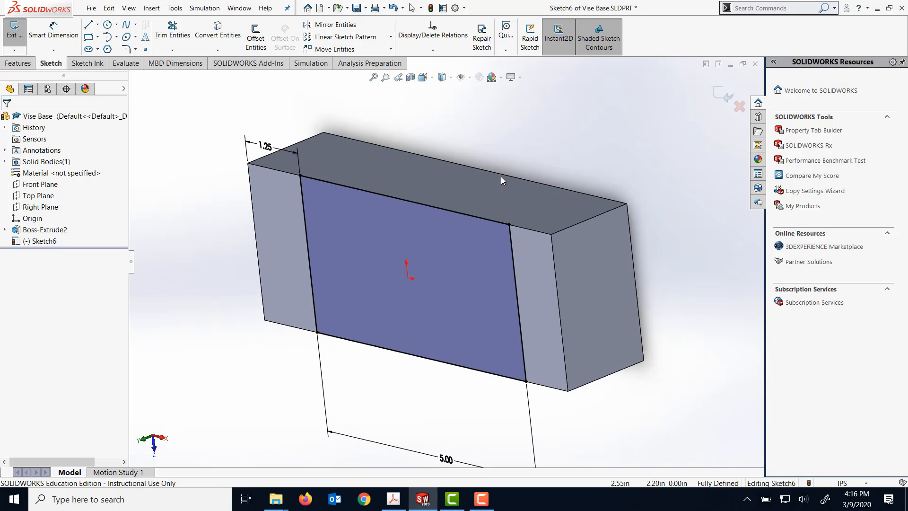
{"action": "scroll", "coordinate": [501, 177], "scroll_direction": "down", "scroll_amount": 4}
{"action": "scroll", "coordinate": [502, 177], "scroll_direction": "up", "scroll_amount": 6}
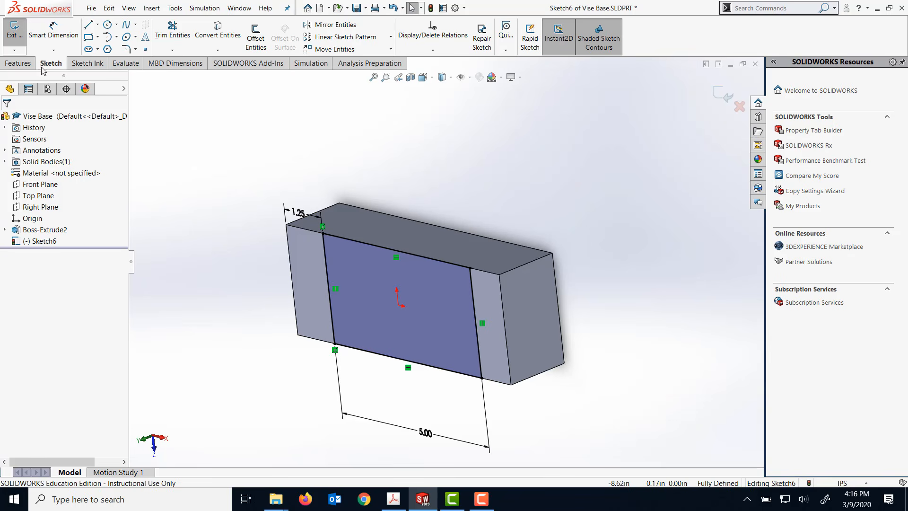
{"action": "left_click", "coordinate": [18, 62]}
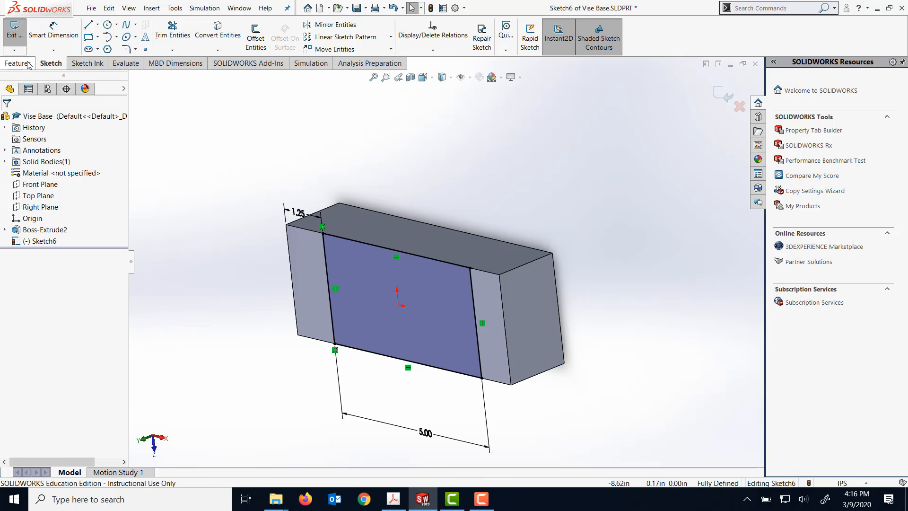
{"action": "left_click", "coordinate": [165, 36]}
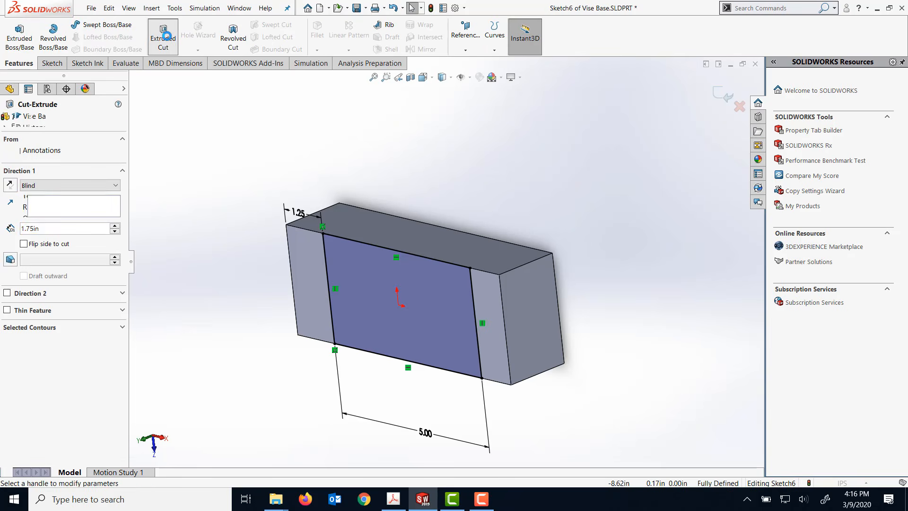
{"action": "left_click", "coordinate": [54, 229]}
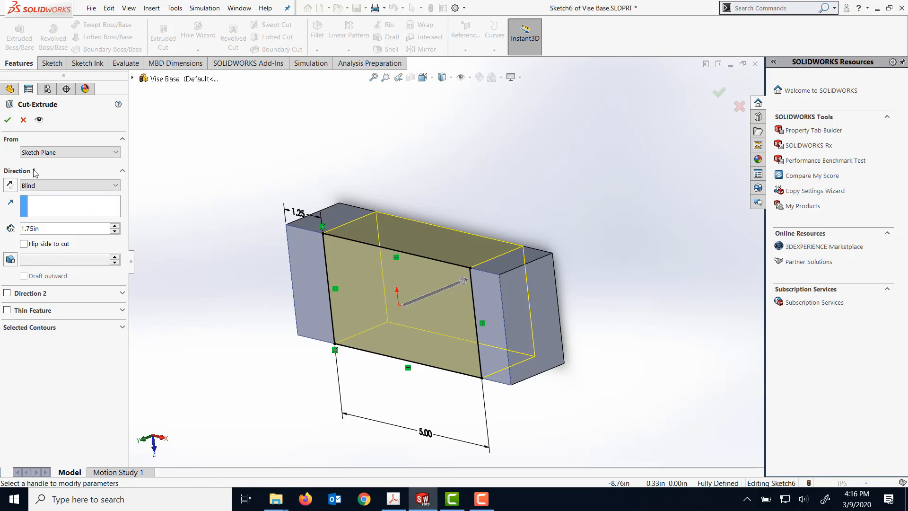
{"action": "left_click", "coordinate": [8, 119]}
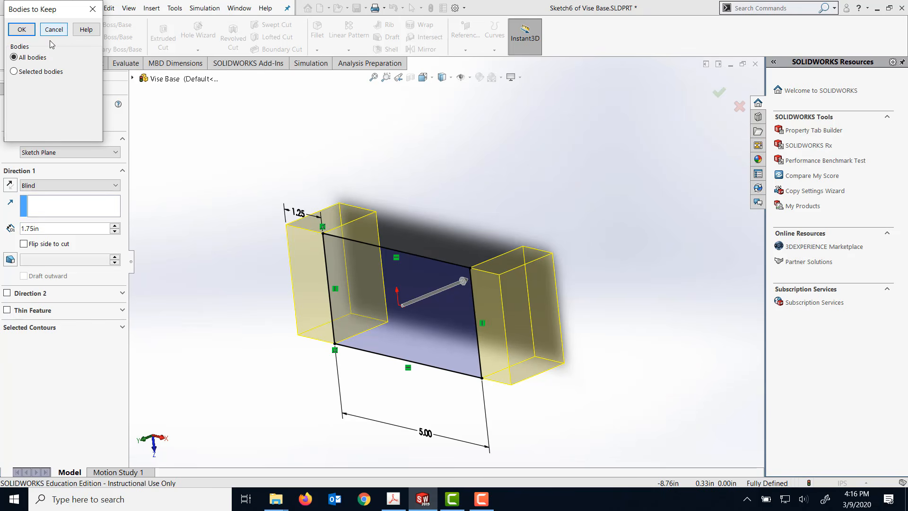
{"action": "left_click", "coordinate": [23, 29]}
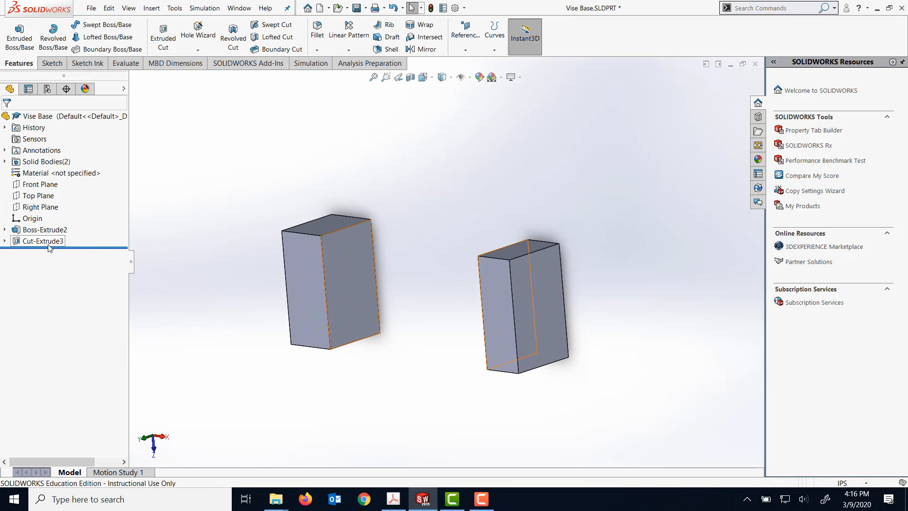
- Edit the block's boss extrusion and set its blind depth to 3.3125 in
{"action": "right_click", "coordinate": [27, 234]}
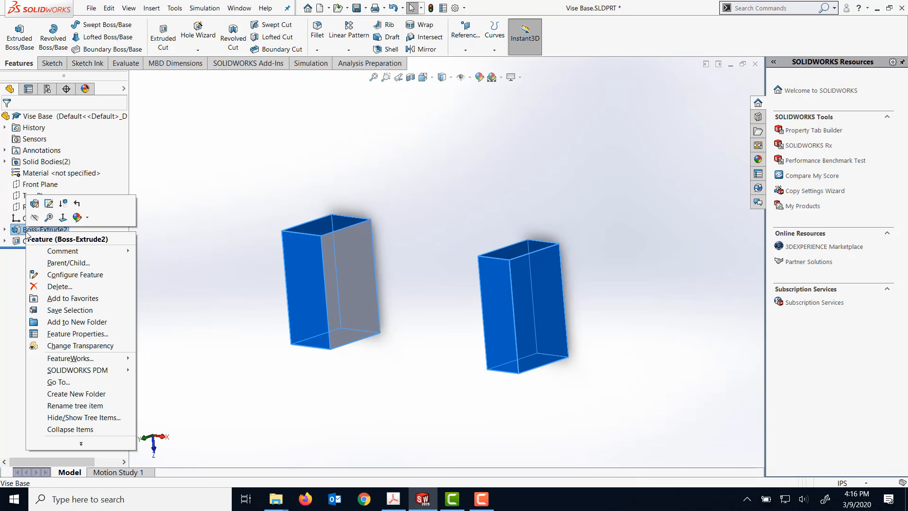
{"action": "left_click", "coordinate": [34, 204]}
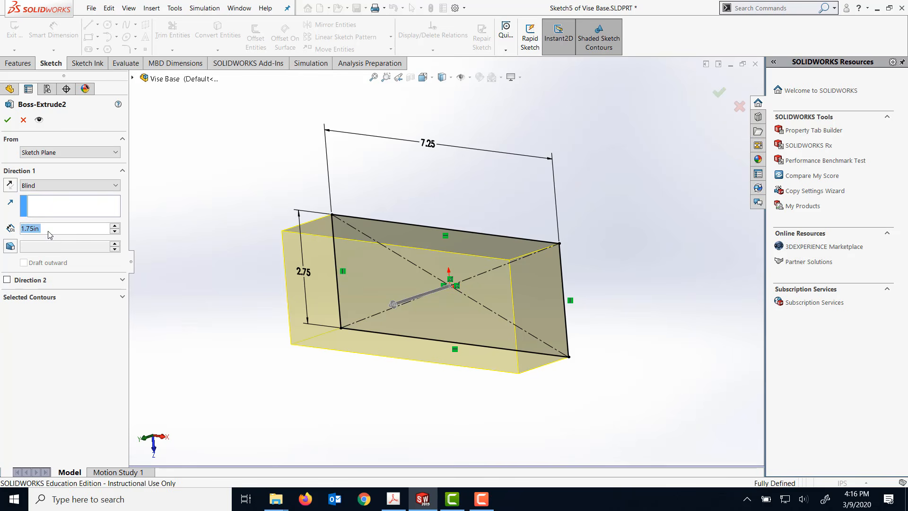
{"action": "left_click", "coordinate": [49, 230]}
{"action": "left_click_drag", "start_coordinate": [41, 230], "coordinate": [12, 228]}
{"action": "type", "text": "3.3125"}
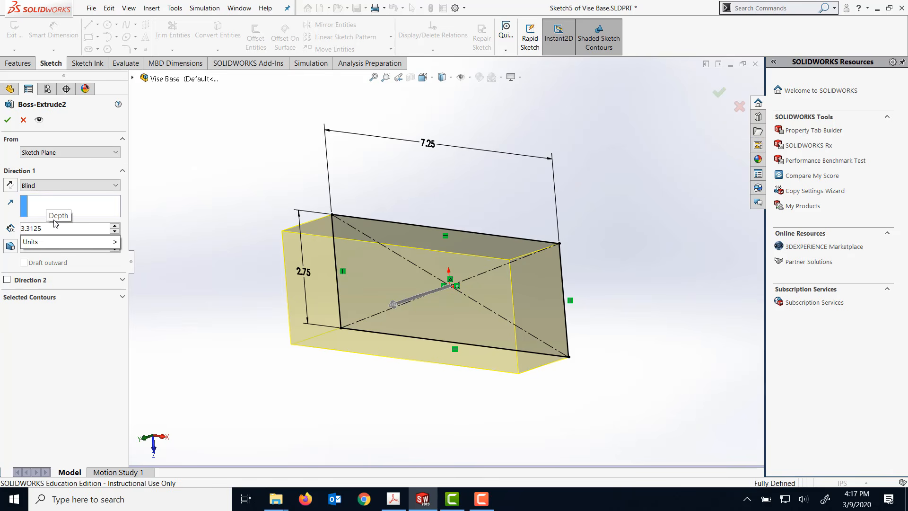
{"action": "left_click", "coordinate": [8, 121]}
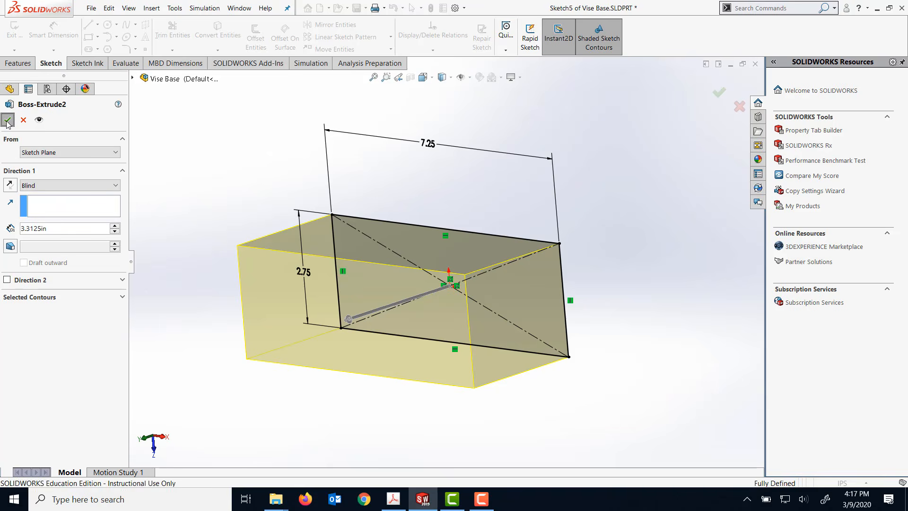
{"action": "middle_click_drag", "start_coordinate": [433, 124], "coordinate": [459, 105]}
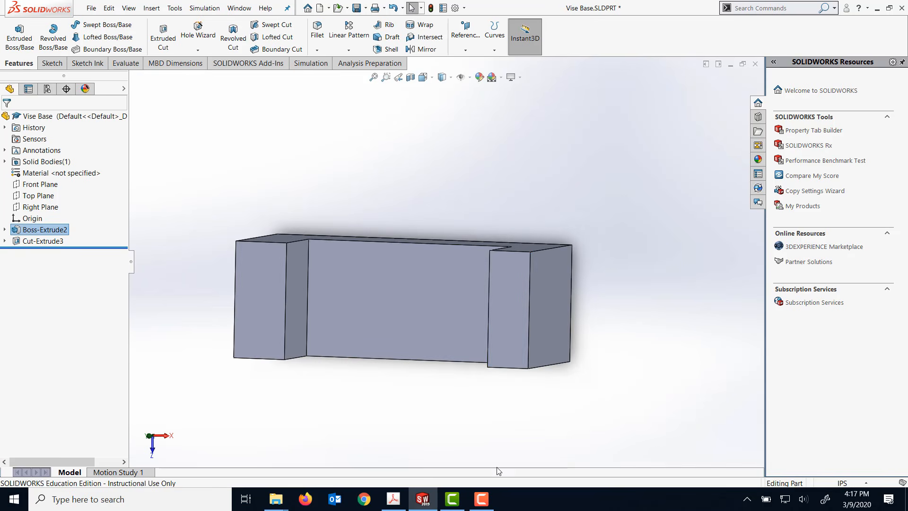
{"action": "middle_click_drag", "start_coordinate": [486, 433], "coordinate": [466, 232]}
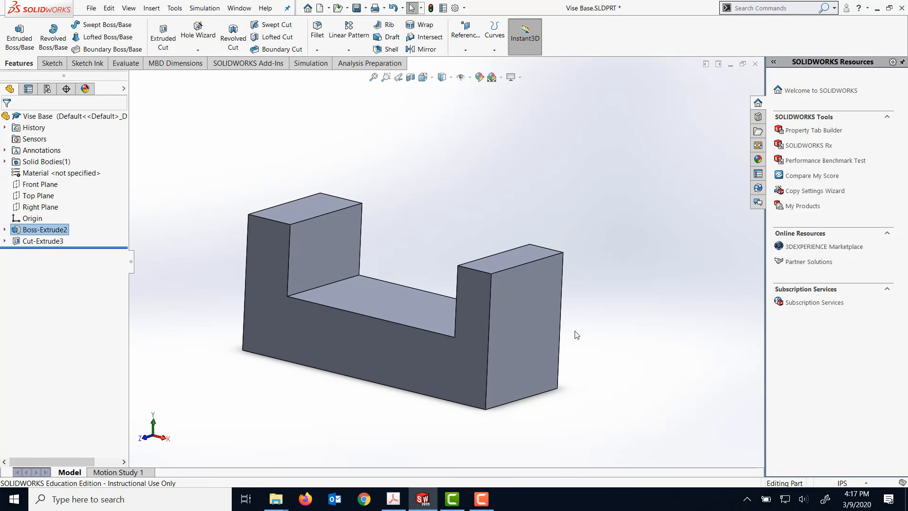
{"action": "left_click", "coordinate": [537, 331]}
{"action": "right_click", "coordinate": [537, 331]}
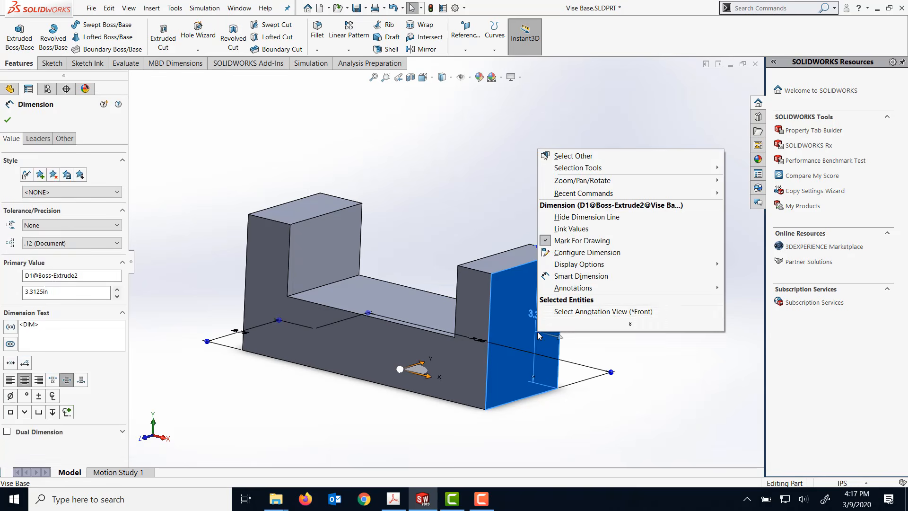
{"action": "left_click", "coordinate": [322, 134]}
{"action": "left_click", "coordinate": [322, 131]}
{"action": "key", "text": "space"}
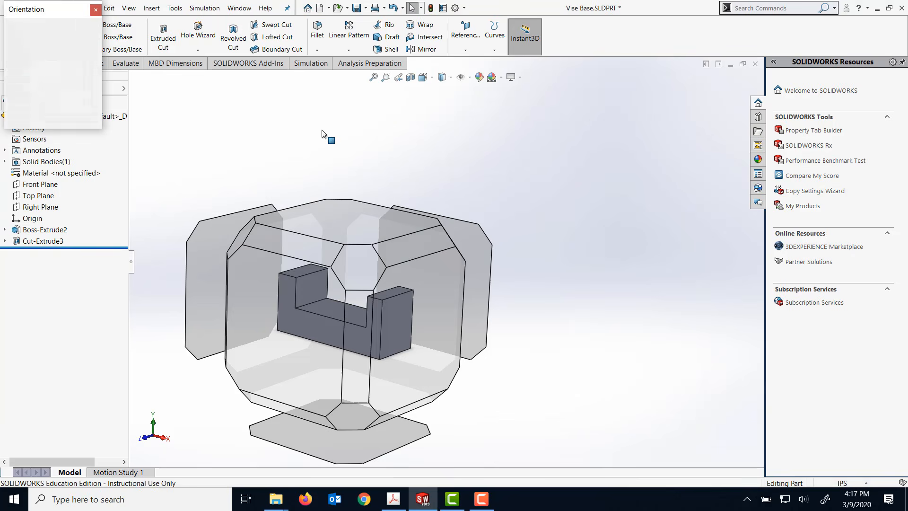
{"action": "left_click", "coordinate": [432, 327]}
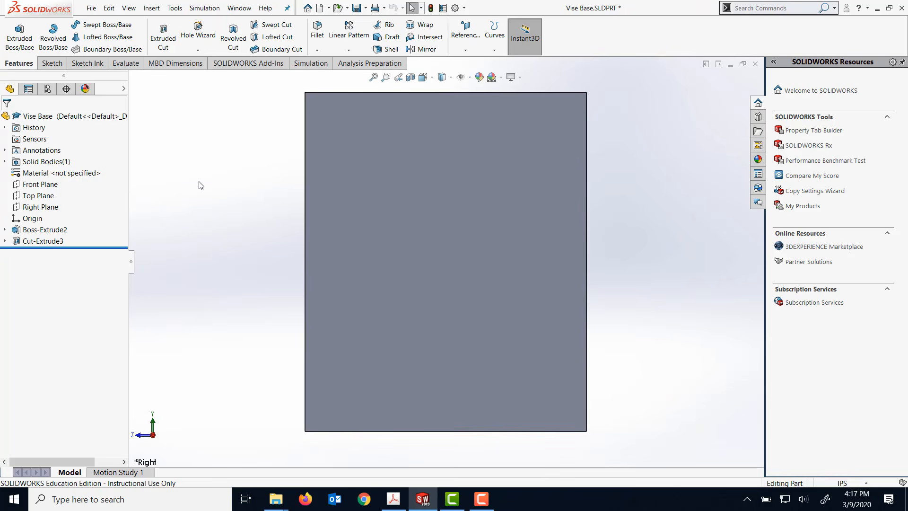
{"action": "scroll", "coordinate": [286, 197], "scroll_direction": "up", "scroll_amount": 2}
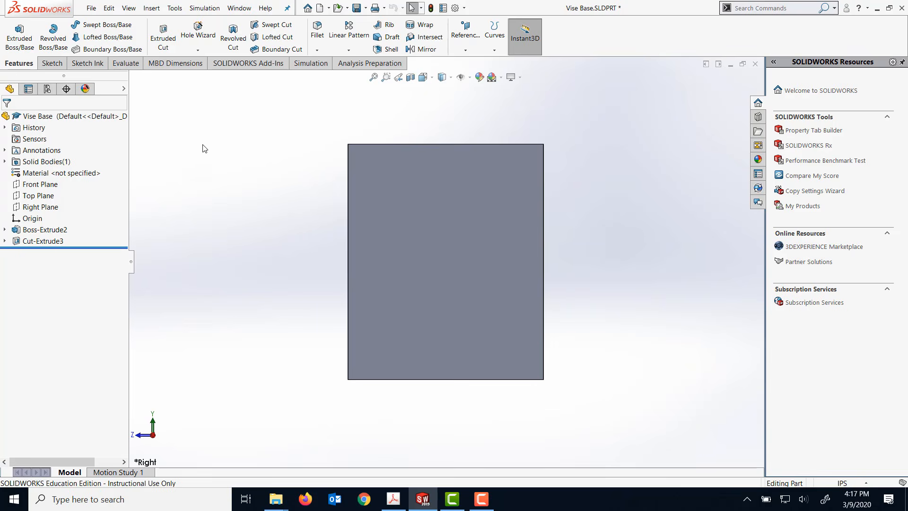
{"action": "middle_click_drag", "start_coordinate": [320, 184], "coordinate": [428, 250]}
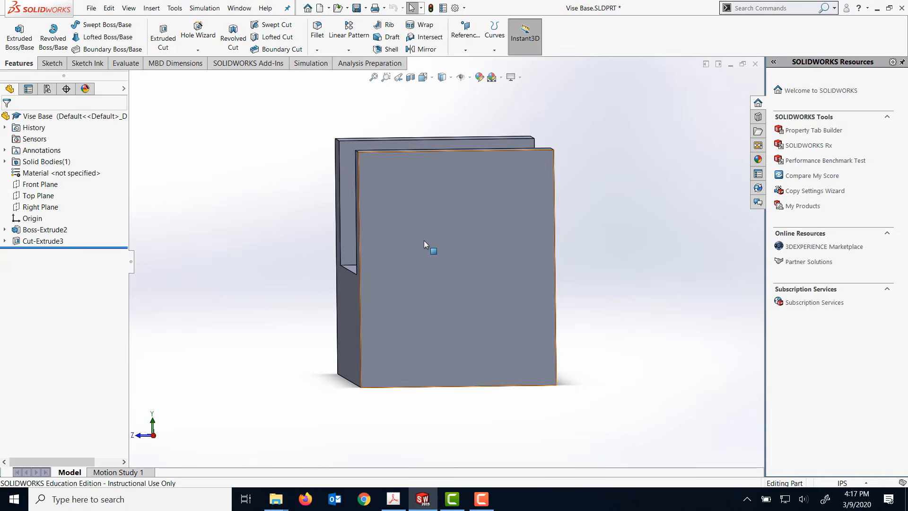
- Sketch a vertical centerline on the block's right end face, from the top edge's midpoint down to the origin
{"action": "left_click", "coordinate": [422, 240]}
{"action": "key", "text": "space"}
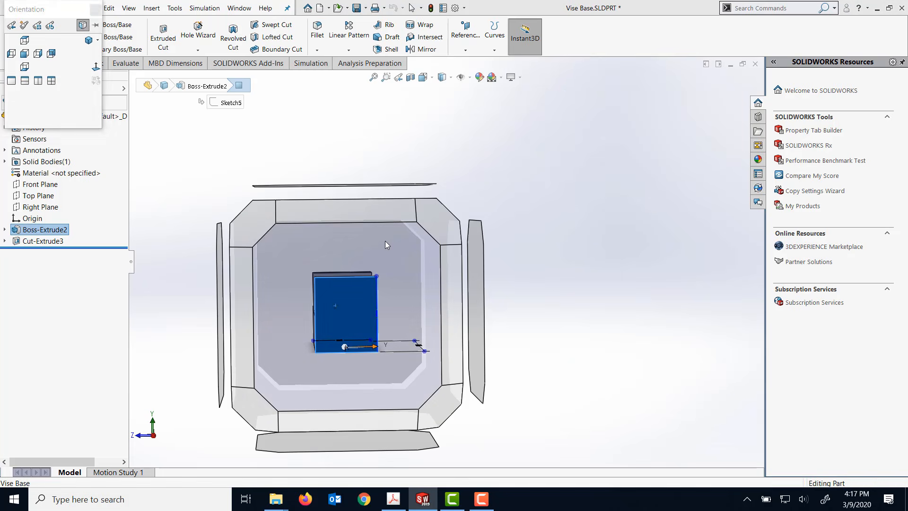
{"action": "left_click", "coordinate": [385, 240]}
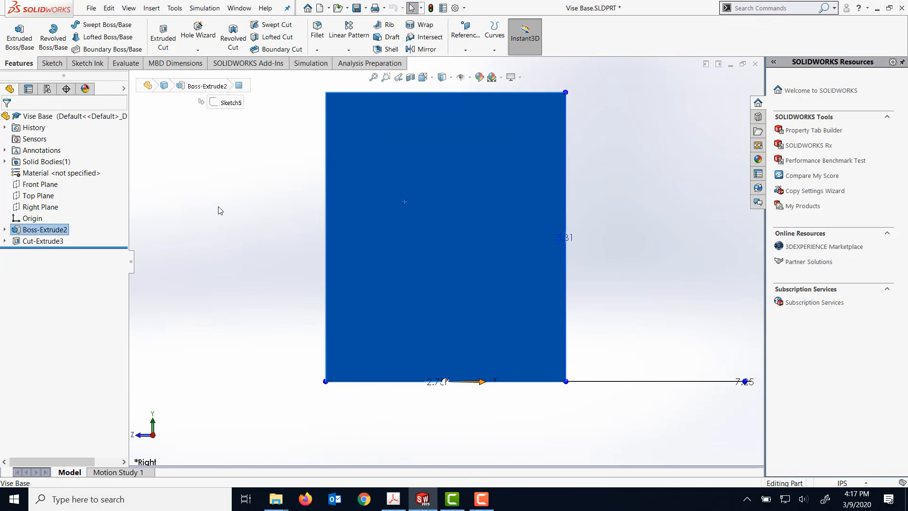
{"action": "left_click", "coordinate": [47, 63]}
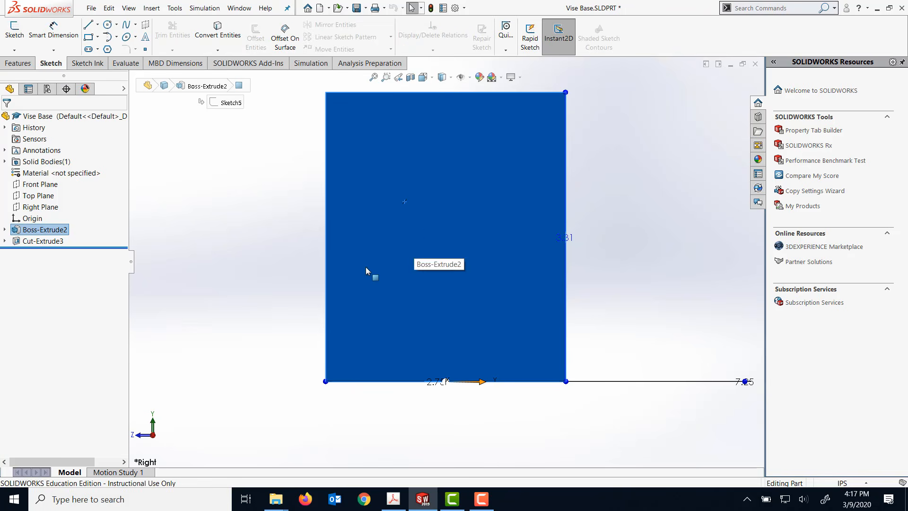
{"action": "left_click", "coordinate": [97, 24]}
{"action": "left_click", "coordinate": [100, 50]}
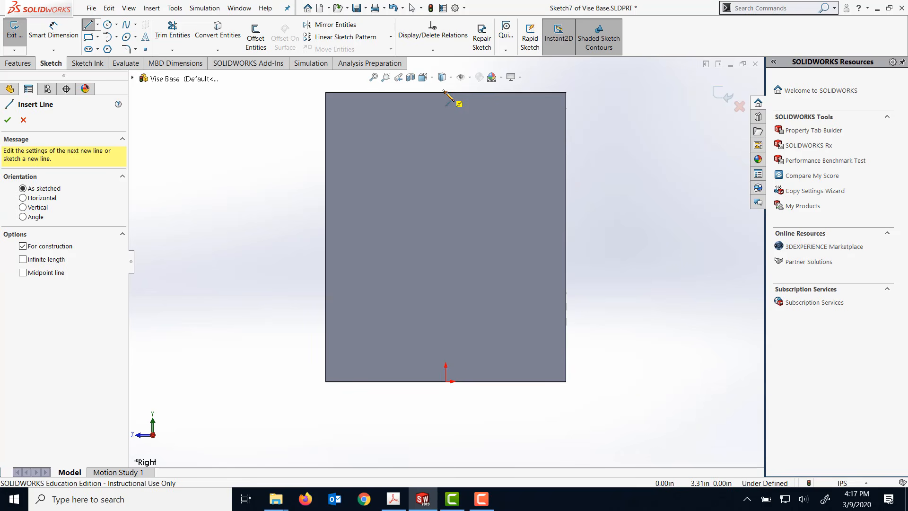
{"action": "left_click", "coordinate": [446, 93]}
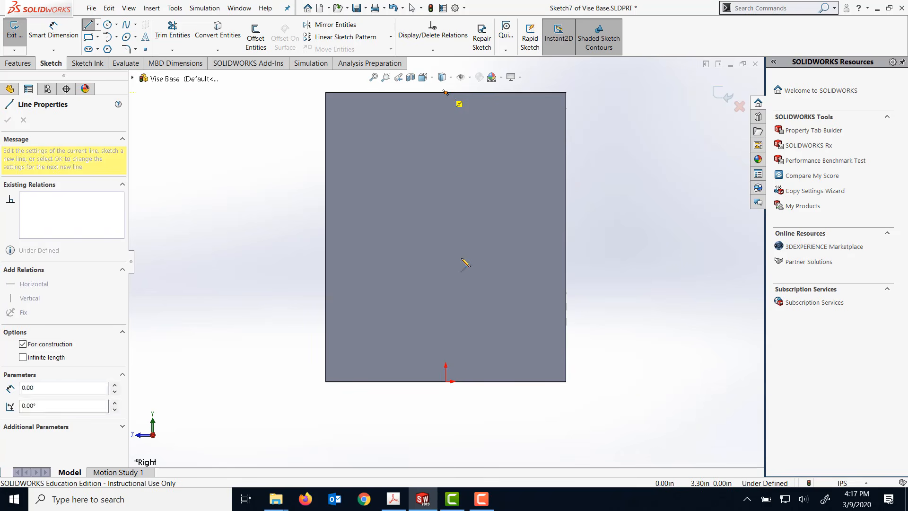
{"action": "left_click", "coordinate": [446, 381]}
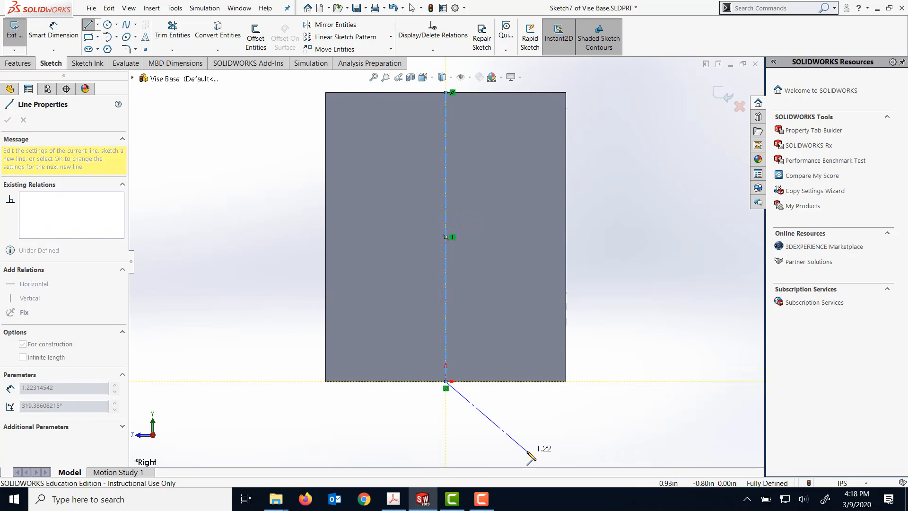
{"action": "key", "text": "Escape"}
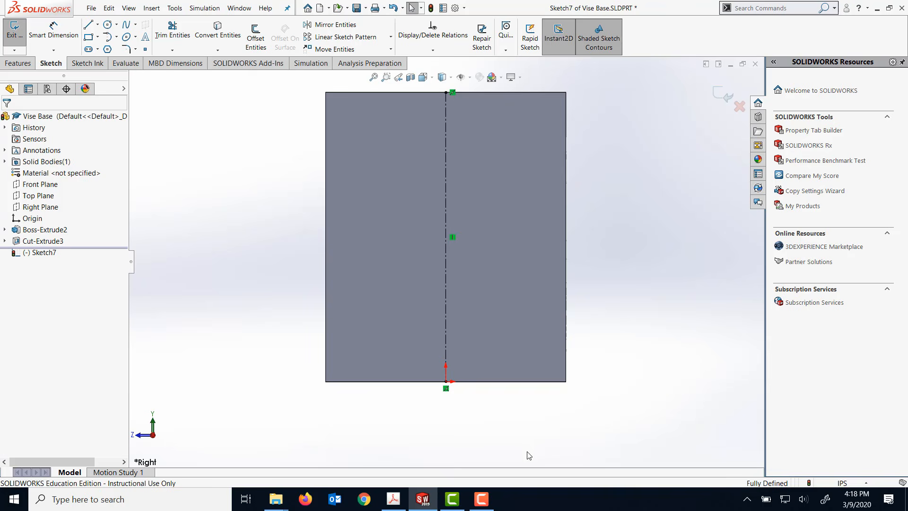
- Sketch a stepped half profile from about 1.93 in up the centerline, about 0.59 in wide above the step, closing along the bottom edge to the origin
{"action": "left_click", "coordinate": [89, 25]}
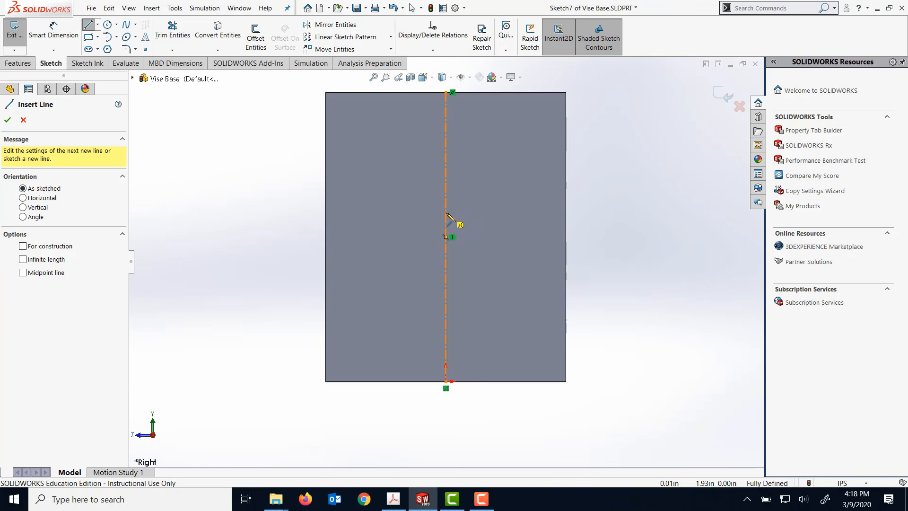
{"action": "left_click_drag", "start_coordinate": [447, 213], "coordinate": [498, 215]}
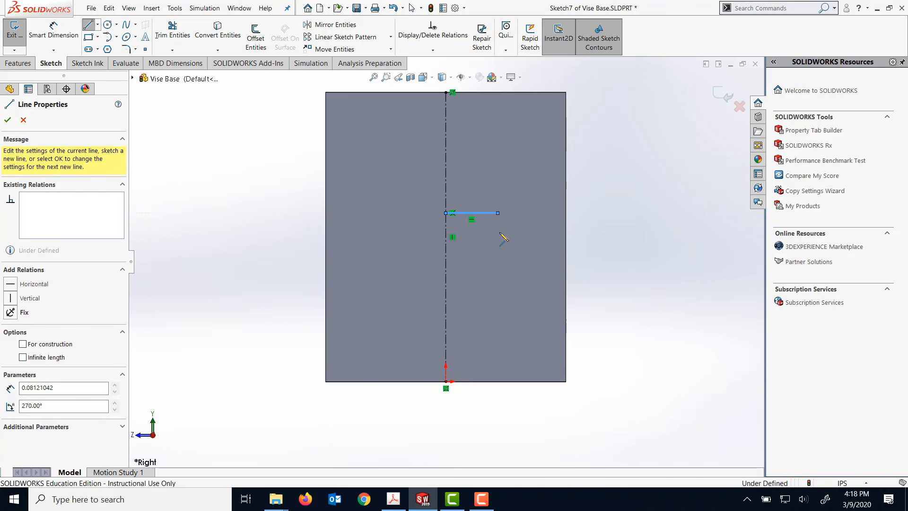
{"action": "left_click", "coordinate": [498, 284]}
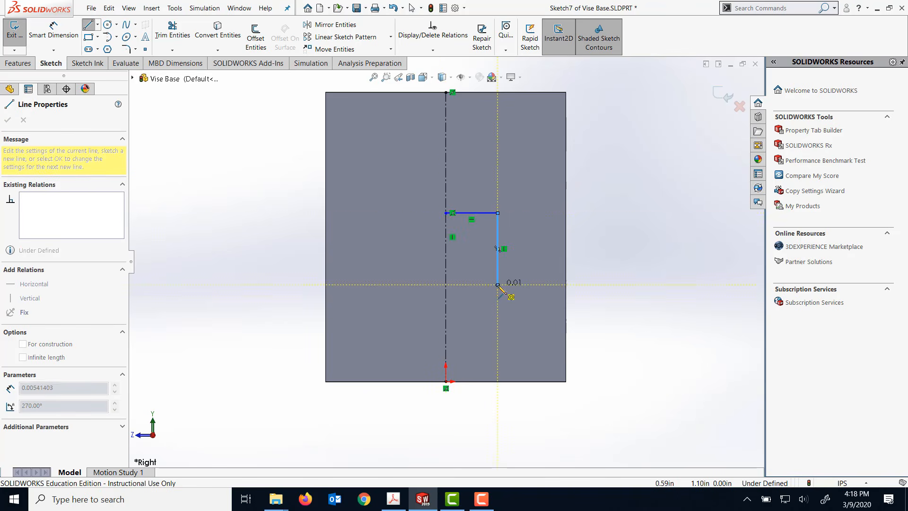
{"action": "left_click", "coordinate": [536, 285]}
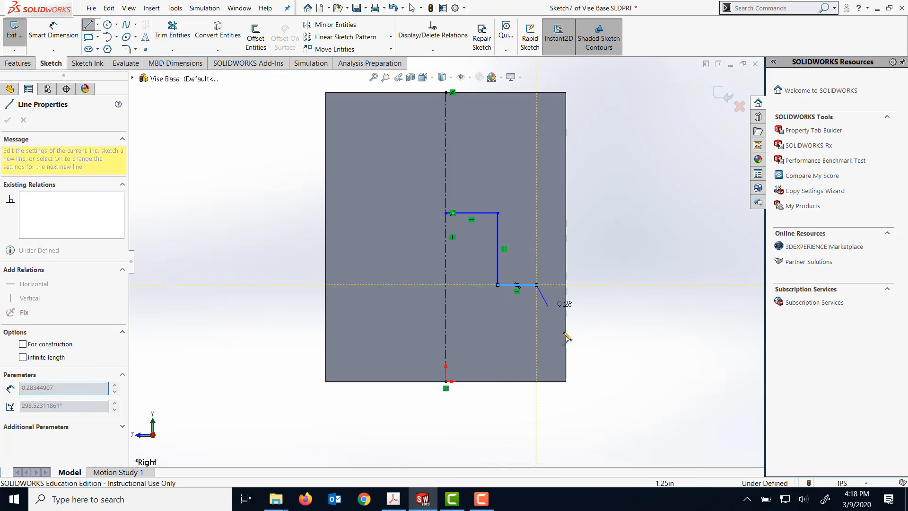
{"action": "left_click", "coordinate": [536, 382]}
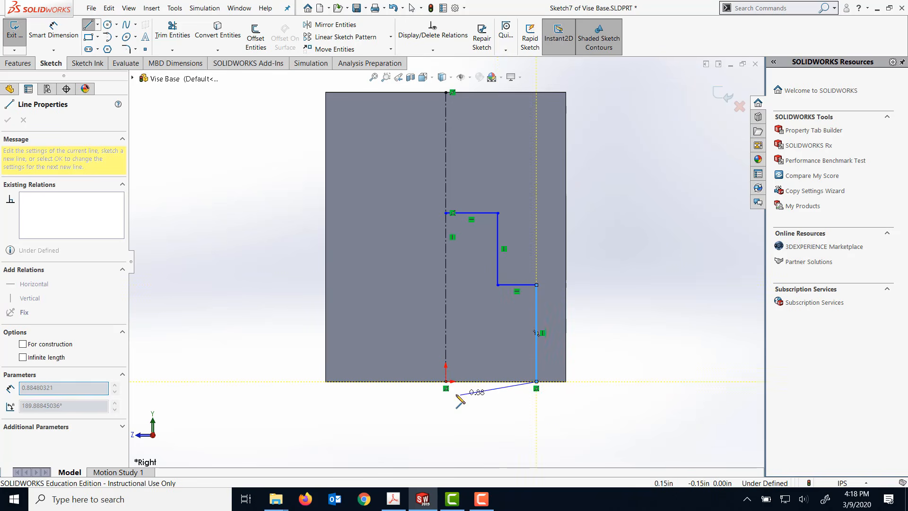
{"action": "left_click", "coordinate": [446, 381]}
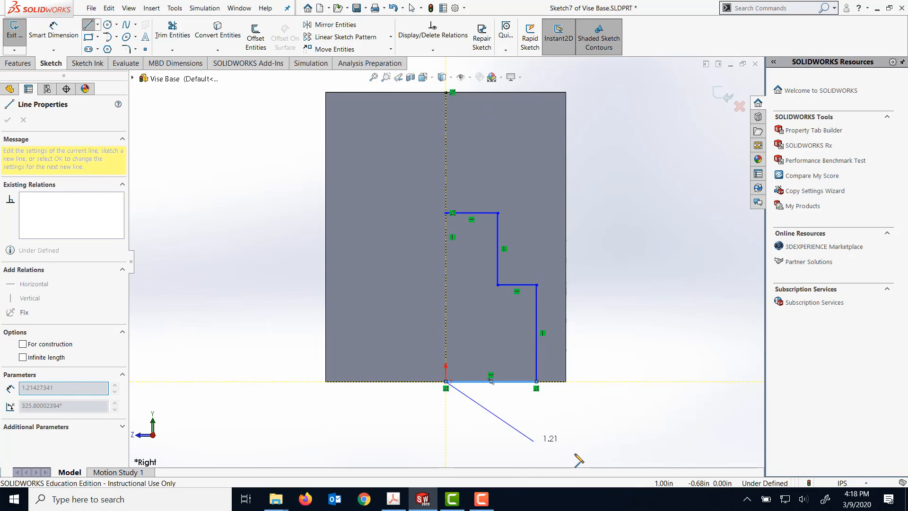
{"action": "key", "text": "Escape"}
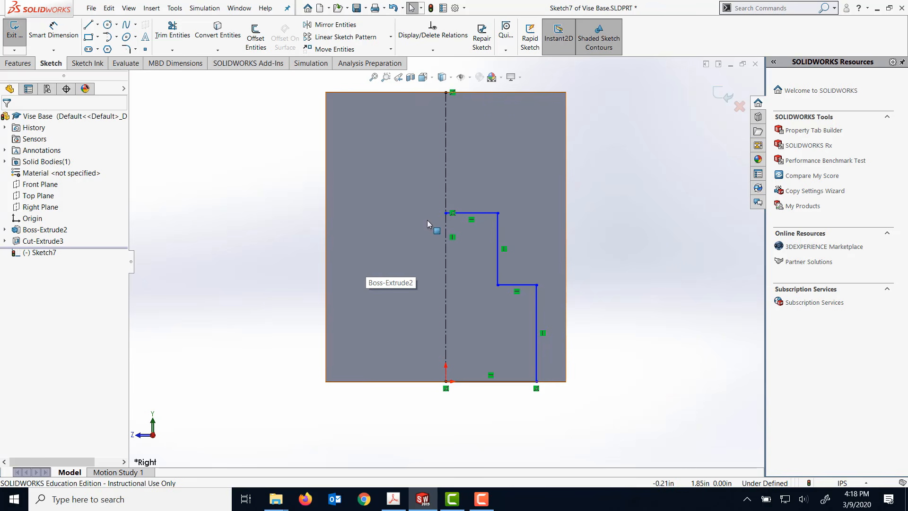
- Dimension the half profile's bottom line to 1.252/2 in
{"action": "left_click", "coordinate": [64, 38]}
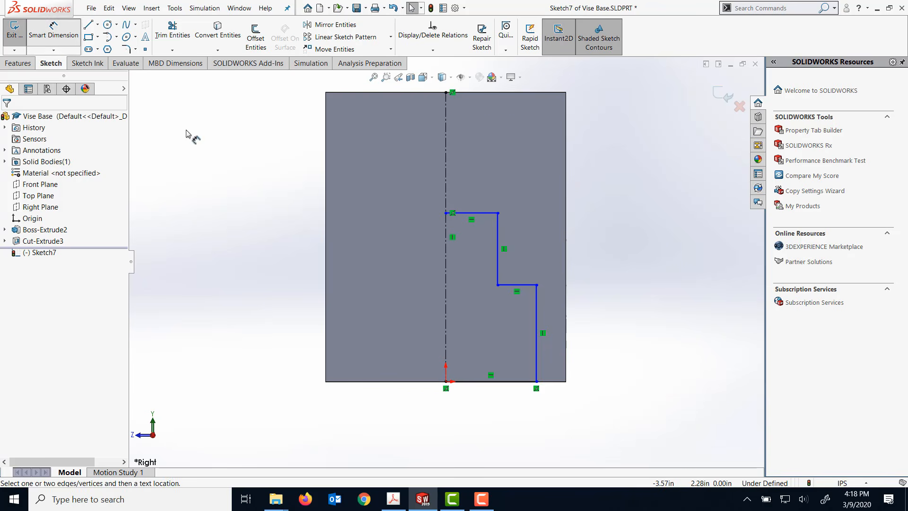
{"action": "left_click", "coordinate": [471, 383]}
{"action": "left_click", "coordinate": [477, 417]}
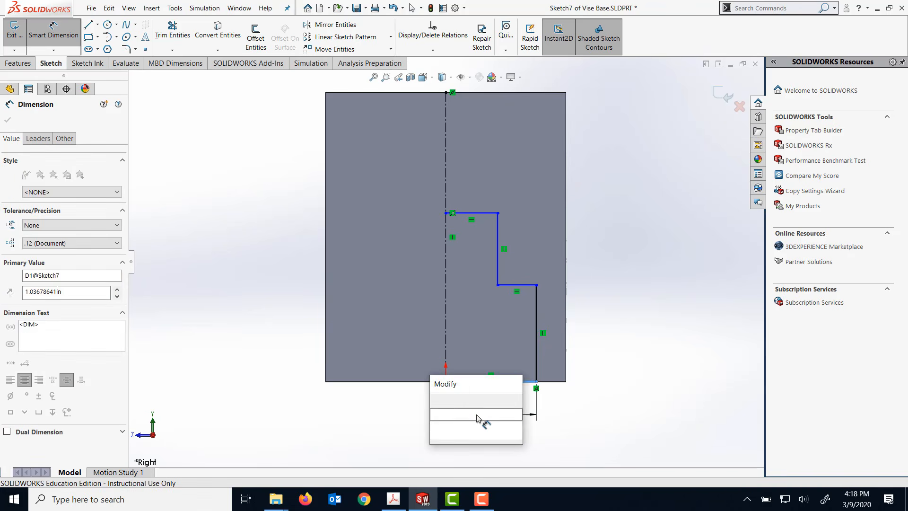
{"action": "type", "text": "1.252"}
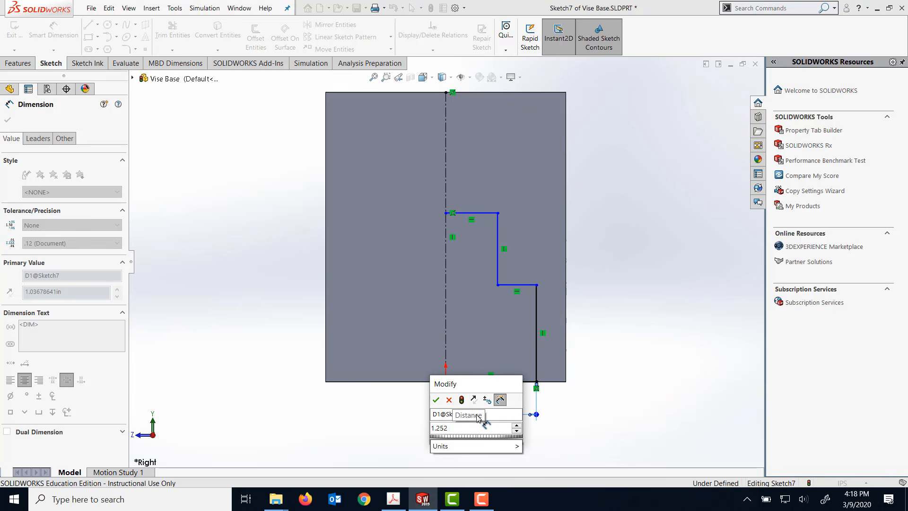
{"action": "type", "text": "/2"}
{"action": "key", "text": "Return"}
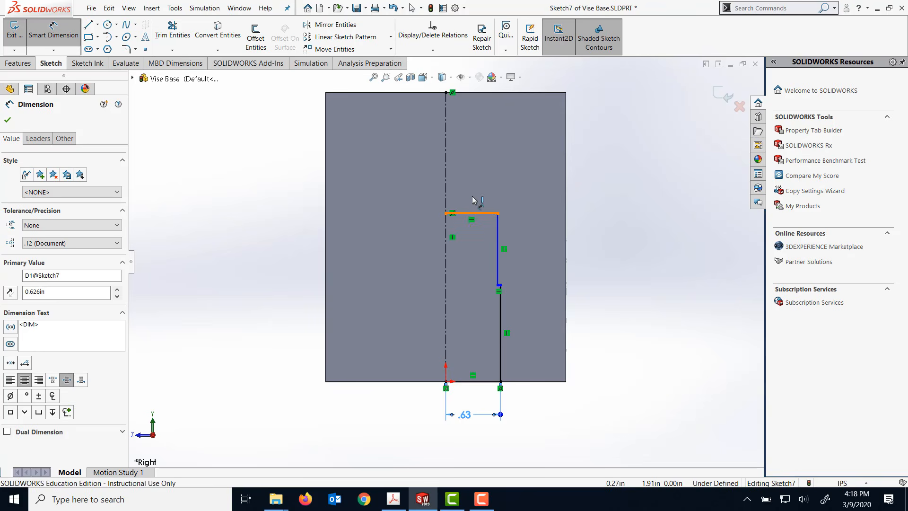
- Dimension the half profile's top line to 1.002/2 in
{"action": "left_click", "coordinate": [472, 213]}
{"action": "left_click", "coordinate": [479, 186]}
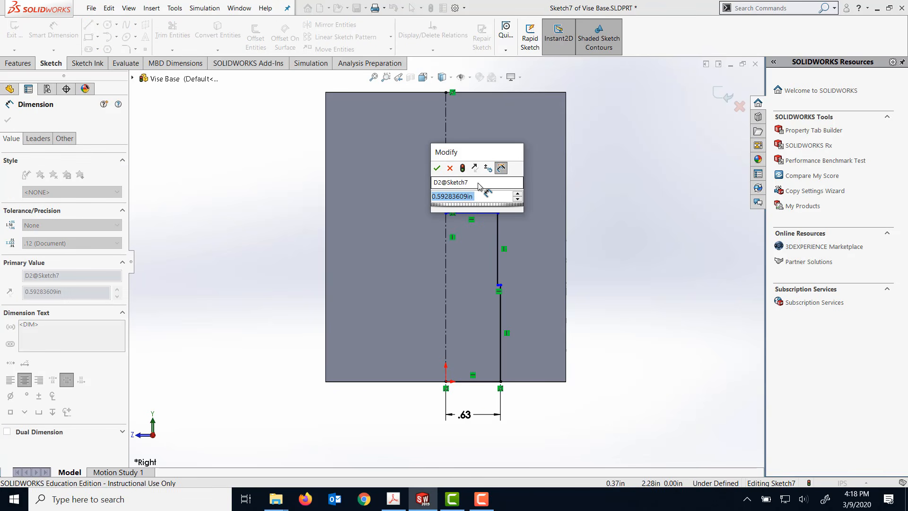
{"action": "type", "text": "1.002/"}
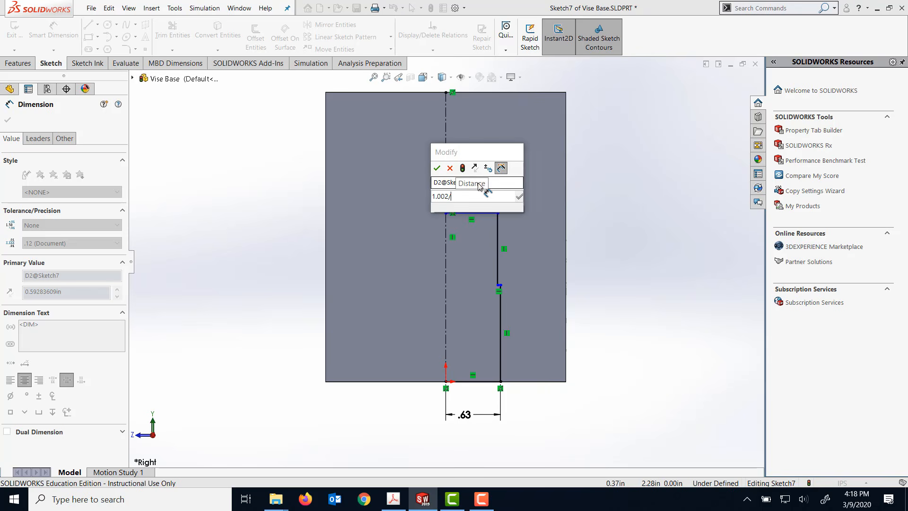
{"action": "key", "text": "Return"}
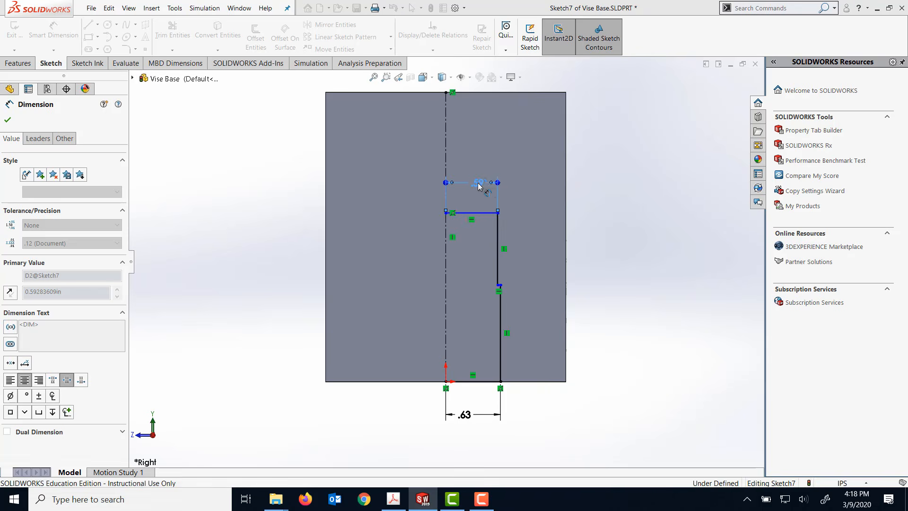
- Dimension the height of the profile's short step line above the block's bottom edge to 1.063 in
{"action": "left_click", "coordinate": [494, 285]}
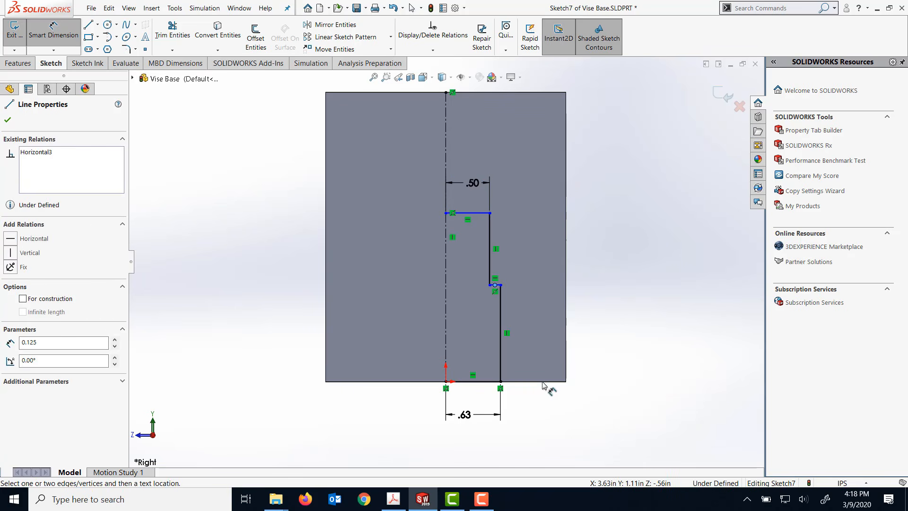
{"action": "left_click", "coordinate": [544, 382]}
{"action": "left_click", "coordinate": [580, 335]}
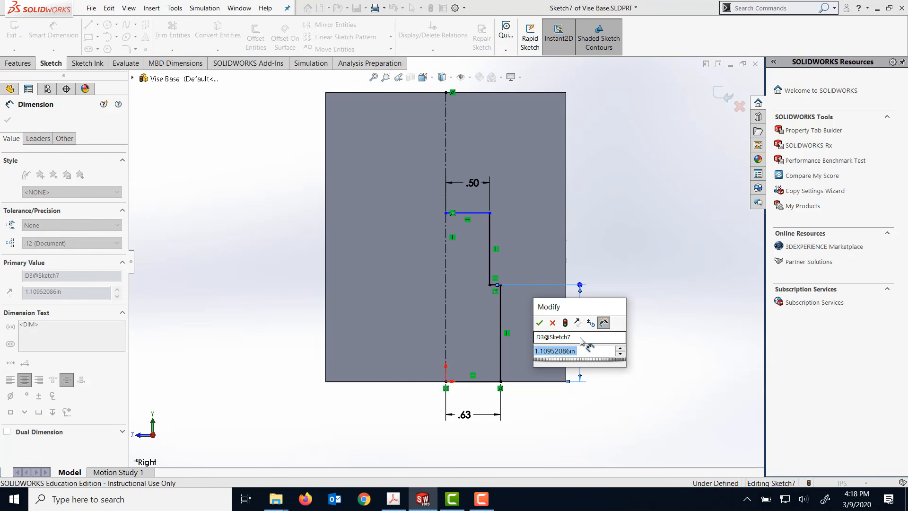
{"action": "type", "text": "1.0"}
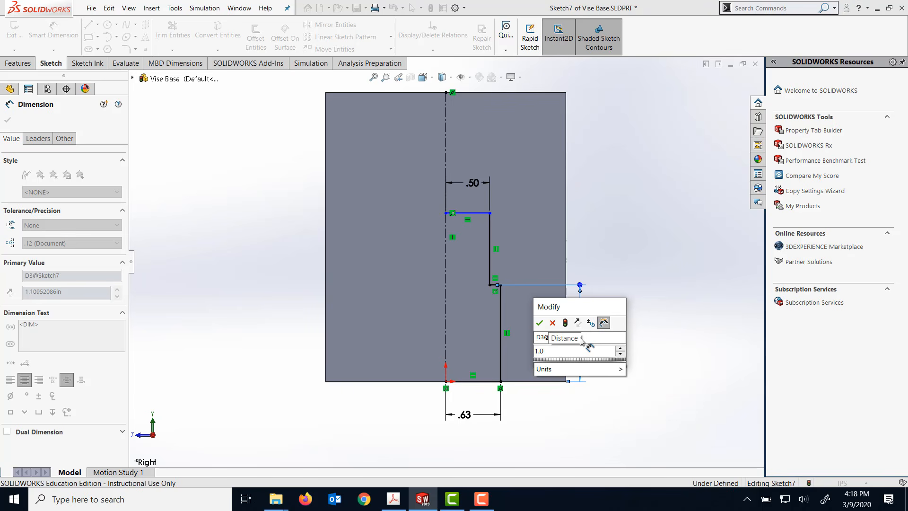
{"action": "type", "text": "63"}
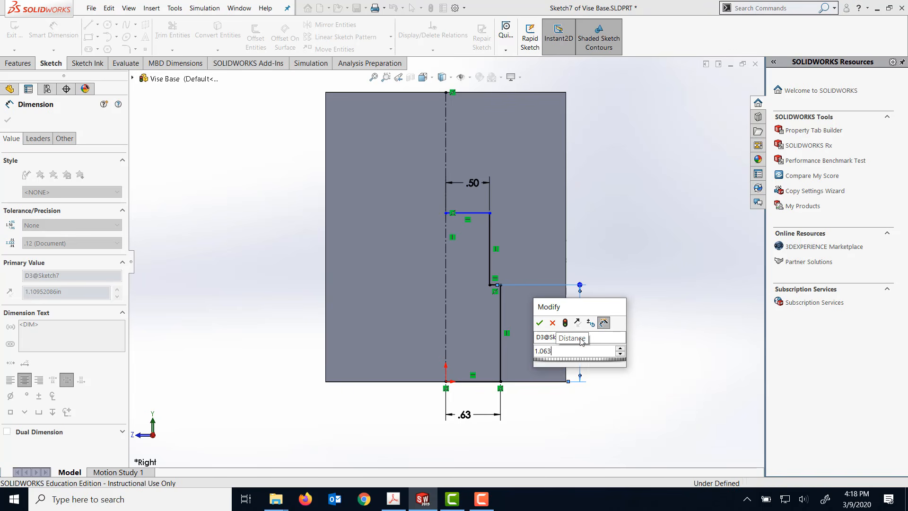
{"action": "key", "text": "Return"}
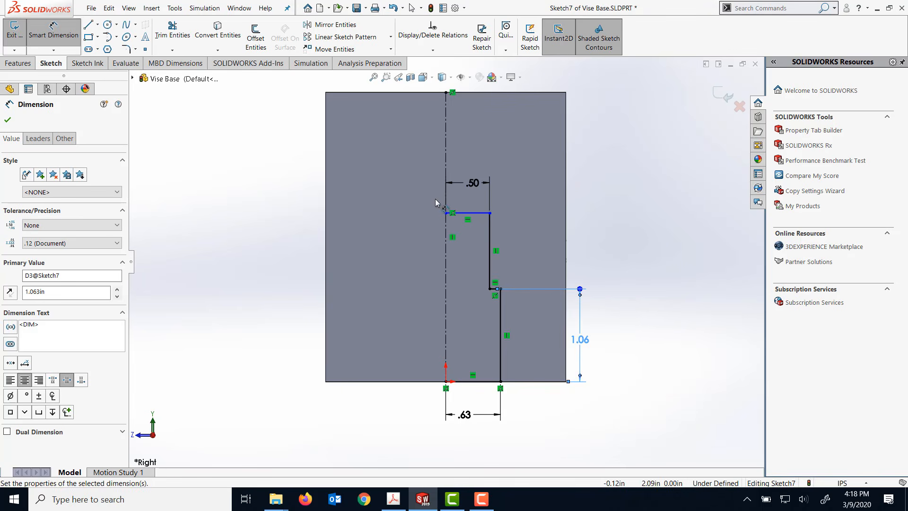
- Dimension the height of the profile's top line above the block's bottom edge to 1.688 in
{"action": "left_click", "coordinate": [459, 212]}
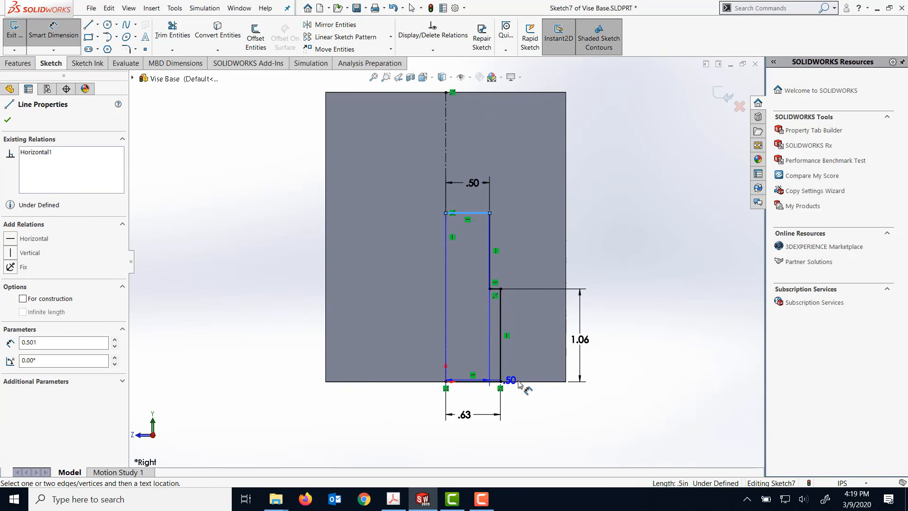
{"action": "left_click", "coordinate": [540, 381]}
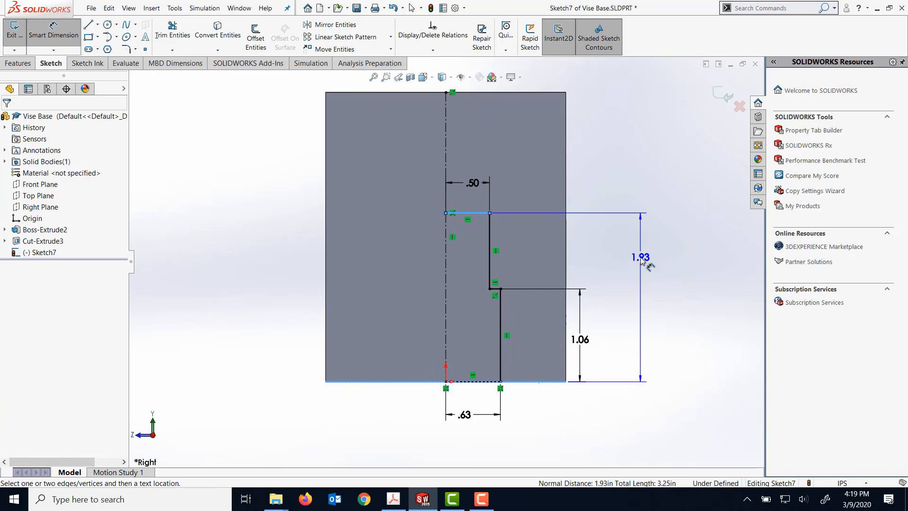
{"action": "left_click", "coordinate": [641, 301]}
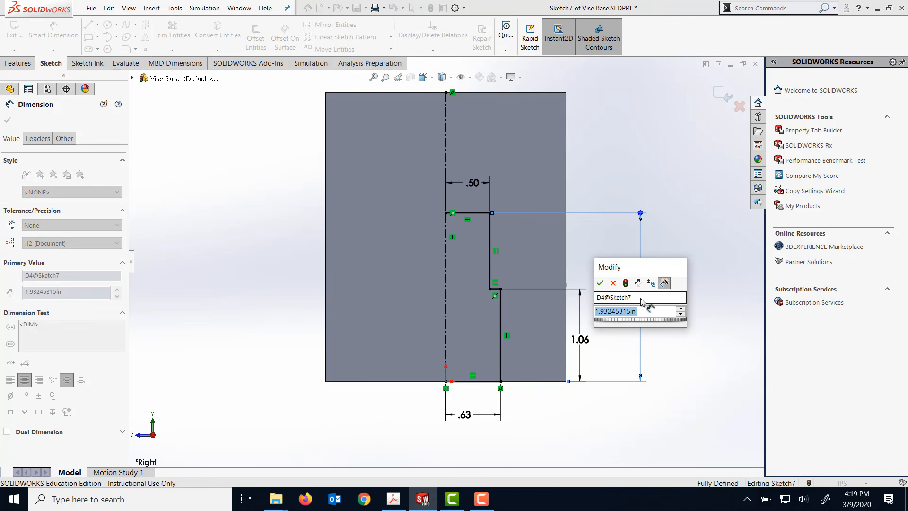
{"action": "type", "text": "1.6"}
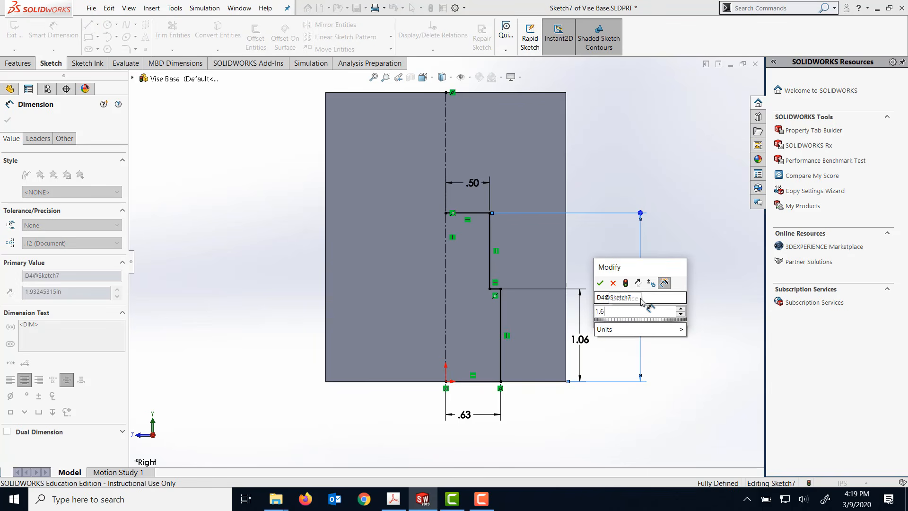
{"action": "type", "text": "88"}
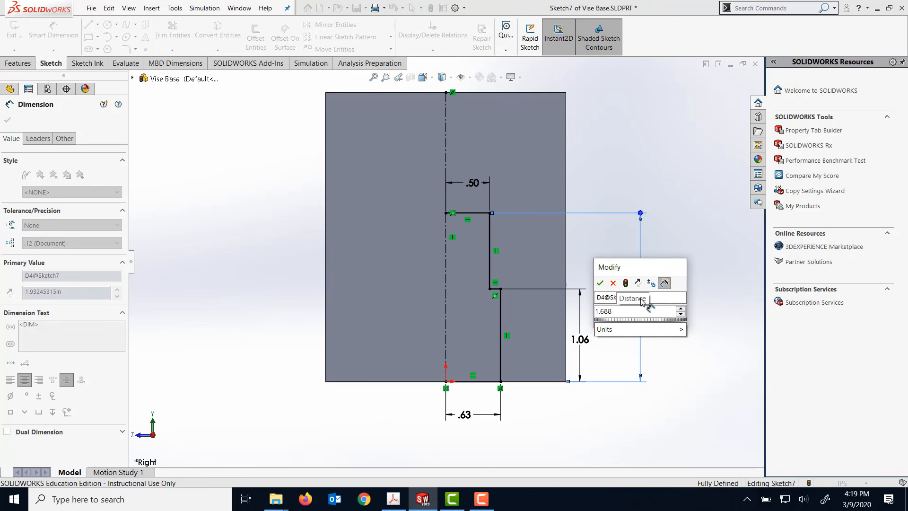
{"action": "left_click", "coordinate": [600, 283]}
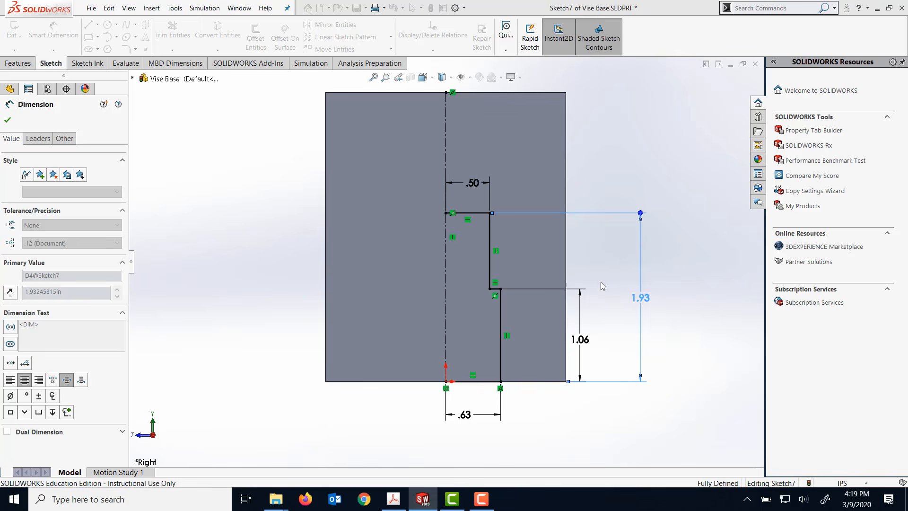
{"action": "left_click", "coordinate": [681, 233]}
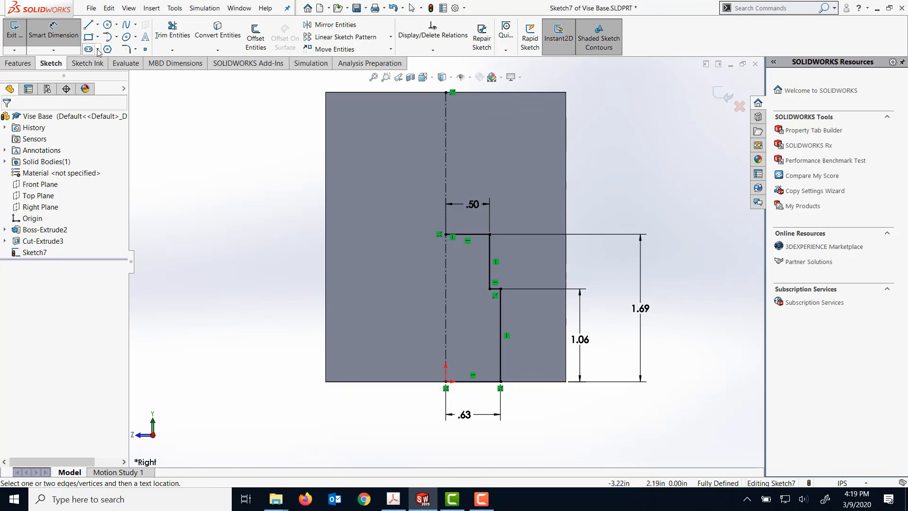
- Mirror the half profile's top, upper vertical, step and lower vertical lines about the vertical centerline, keeping the originals
{"action": "left_click", "coordinate": [358, 26]}
{"action": "left_click", "coordinate": [468, 234]}
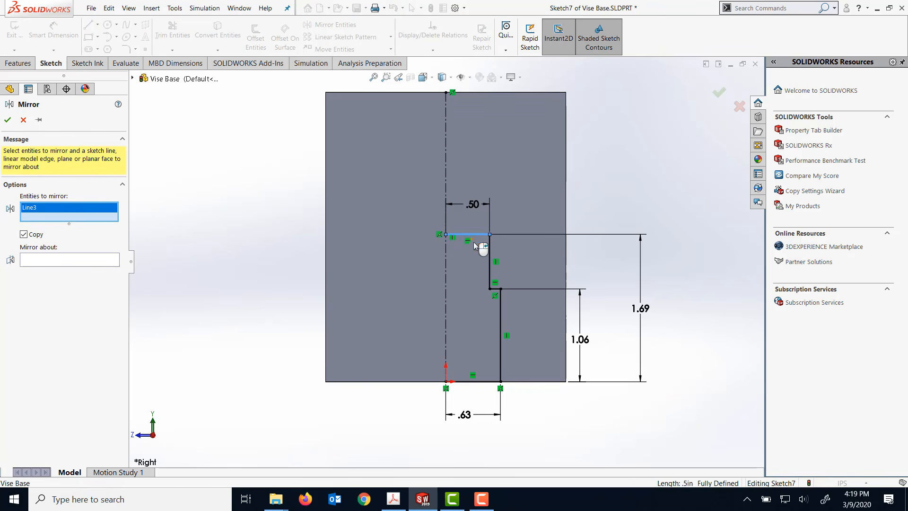
{"action": "left_click", "coordinate": [490, 260]}
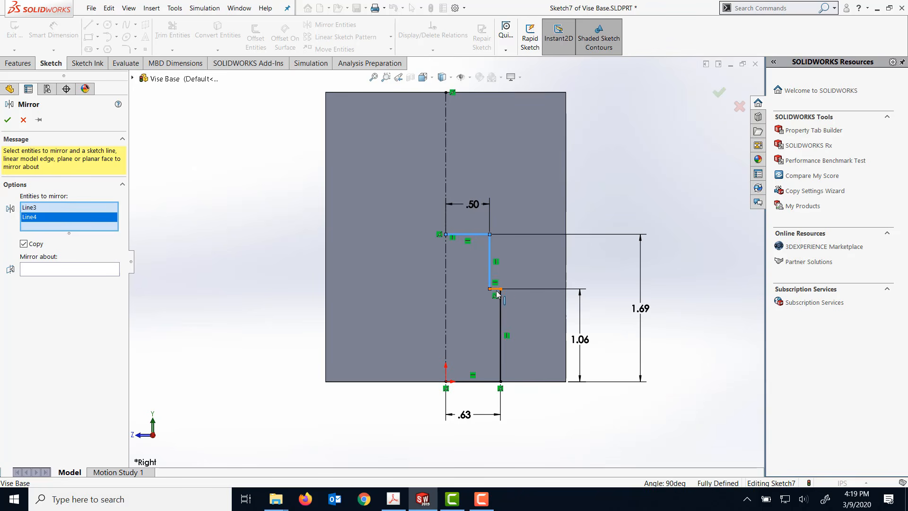
{"action": "left_click", "coordinate": [496, 289]}
{"action": "left_click", "coordinate": [500, 313]}
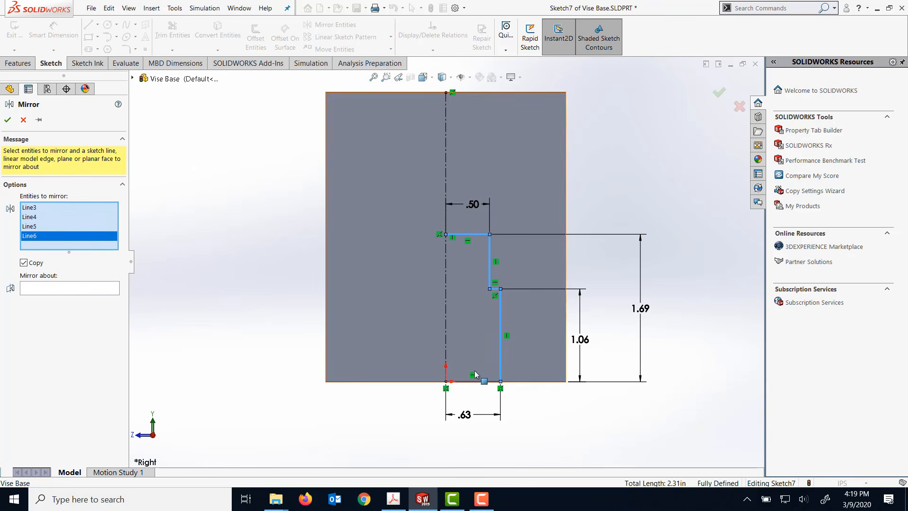
{"action": "left_click", "coordinate": [65, 294]}
{"action": "left_click", "coordinate": [445, 160]}
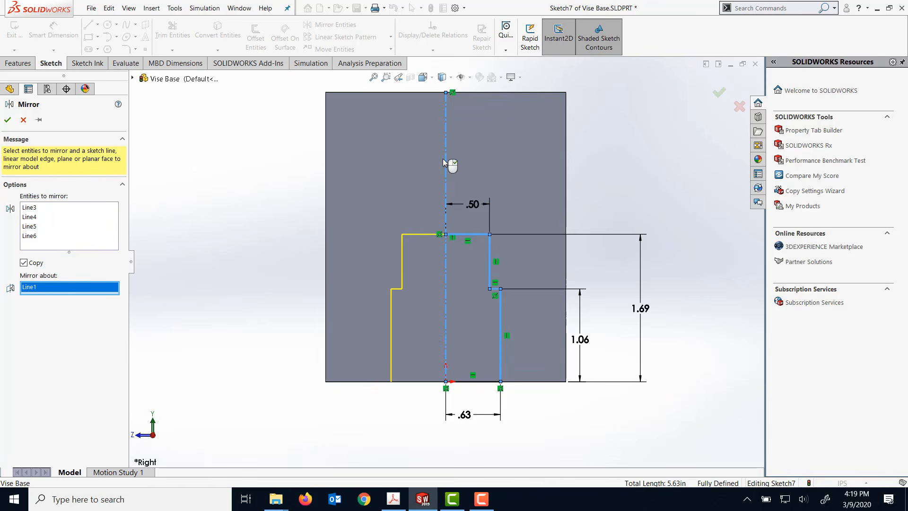
{"action": "left_click", "coordinate": [8, 119]}
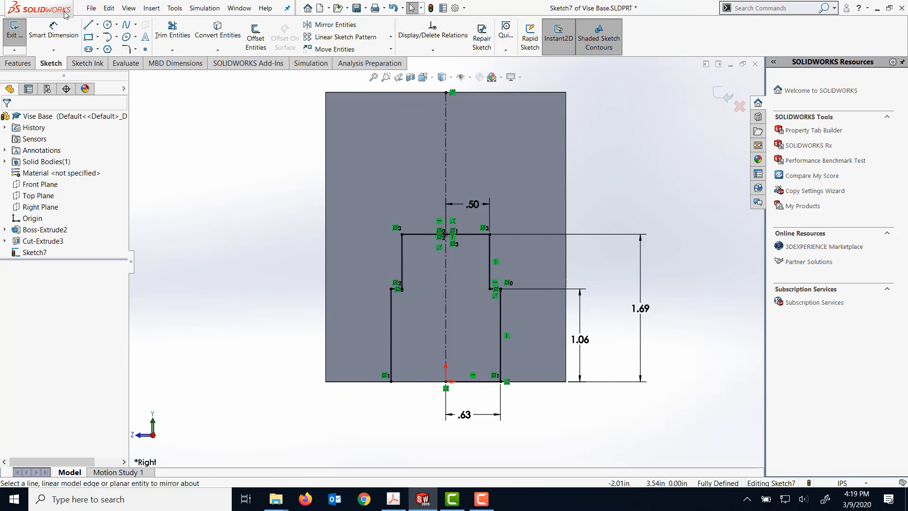
- Extrude-cut the stepped profile through all in both directions to form a slot along the block's full length
{"action": "left_click", "coordinate": [18, 63]}
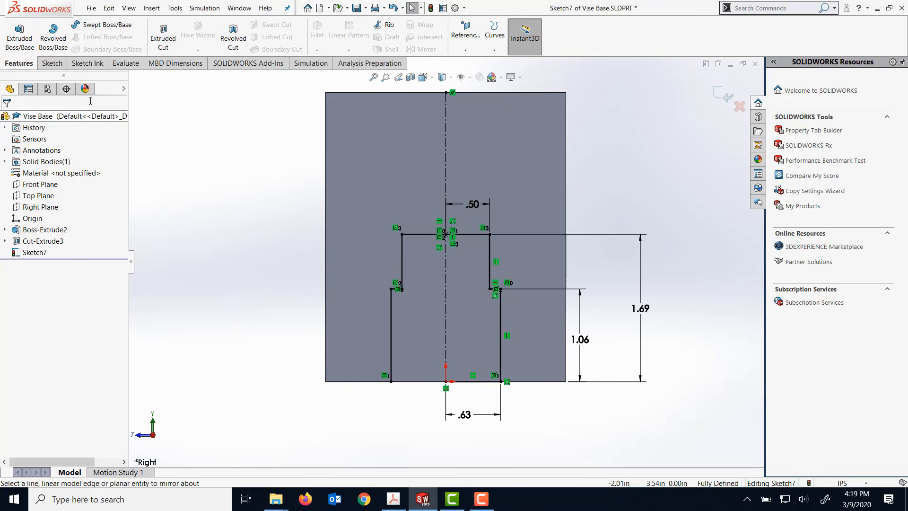
{"action": "left_click", "coordinate": [163, 38]}
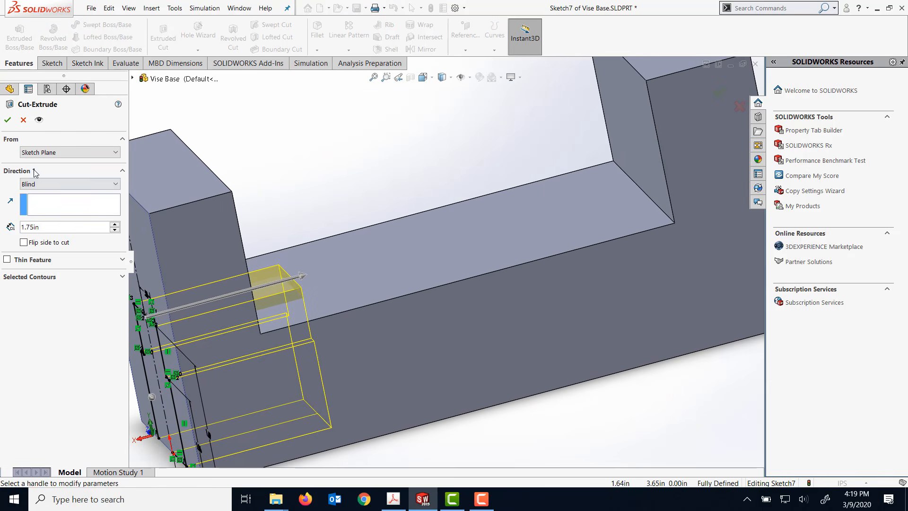
{"action": "left_click", "coordinate": [50, 184]}
{"action": "left_click", "coordinate": [47, 202]}
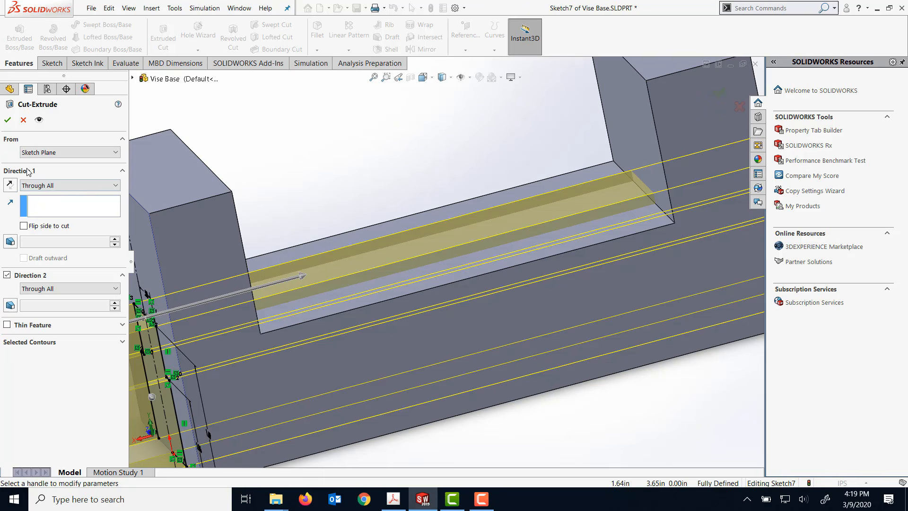
{"action": "left_click", "coordinate": [7, 120]}
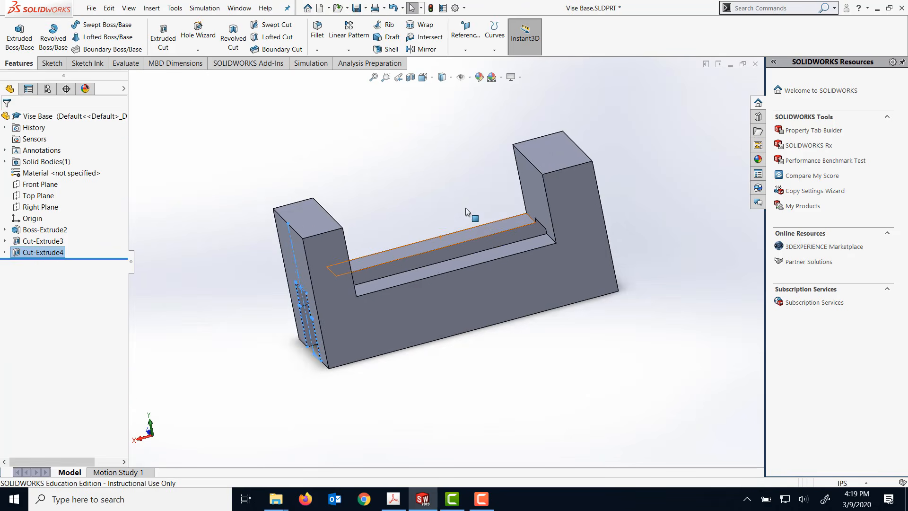
- Start a sketch on the block's slotted end face, viewed normal to that face
{"action": "middle_click_drag", "start_coordinate": [427, 193], "coordinate": [250, 253]}
{"action": "left_click", "coordinate": [246, 251]}
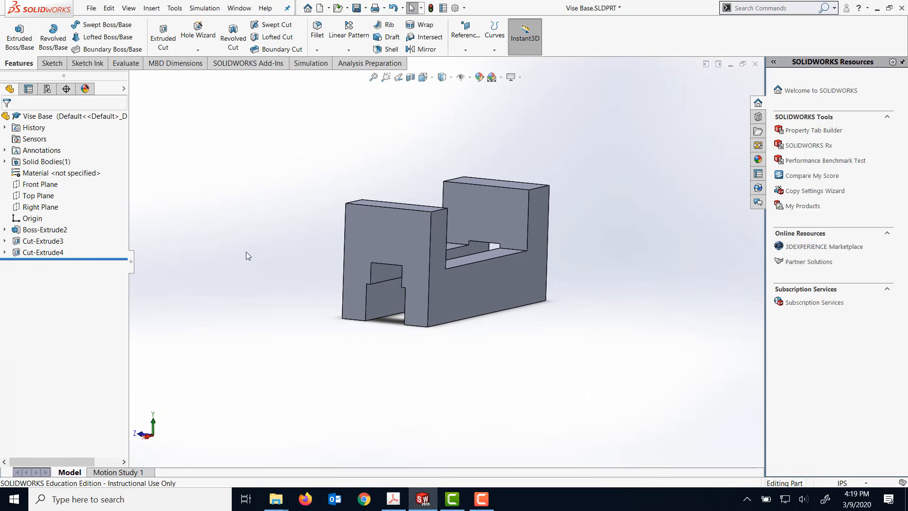
{"action": "left_click", "coordinate": [393, 238]}
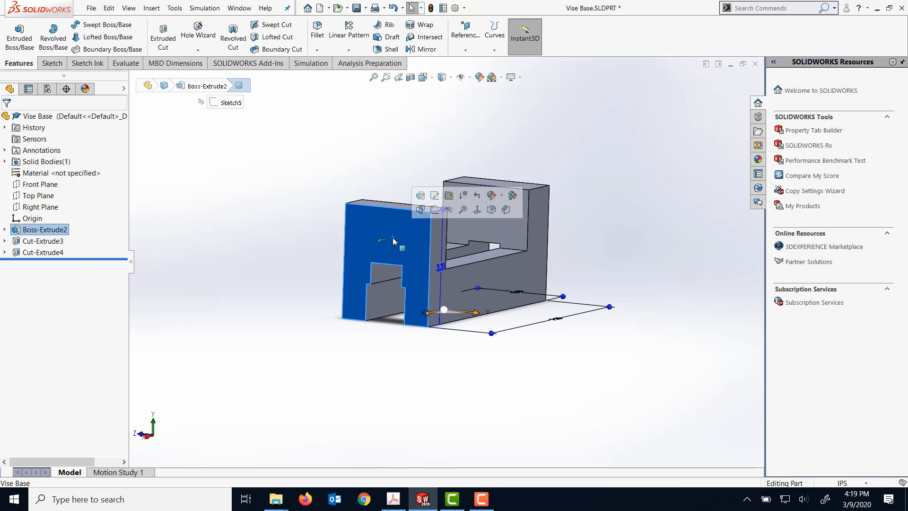
{"action": "right_click", "coordinate": [393, 240]}
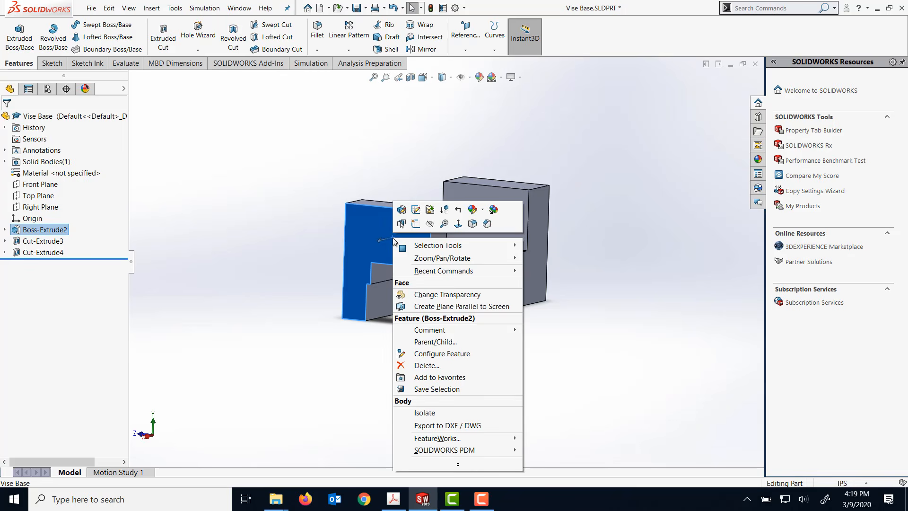
{"action": "left_click", "coordinate": [458, 225]}
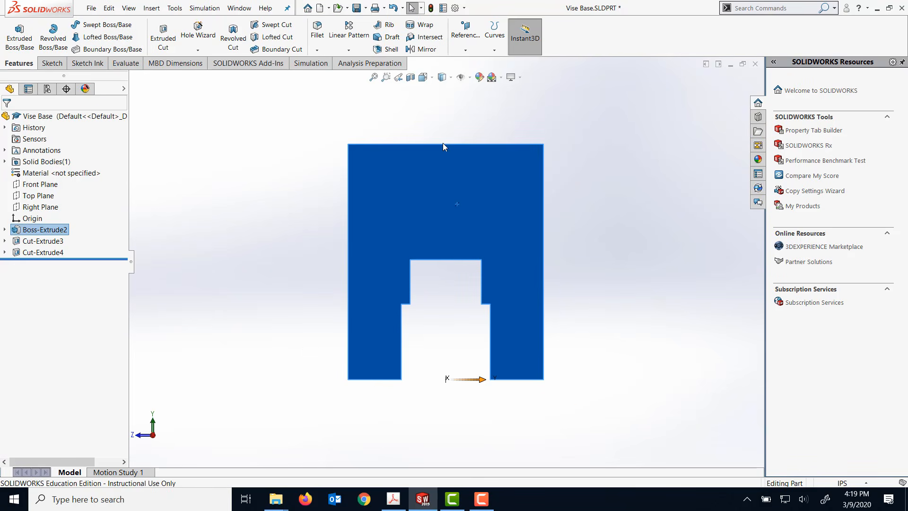
{"action": "left_click", "coordinate": [52, 63]}
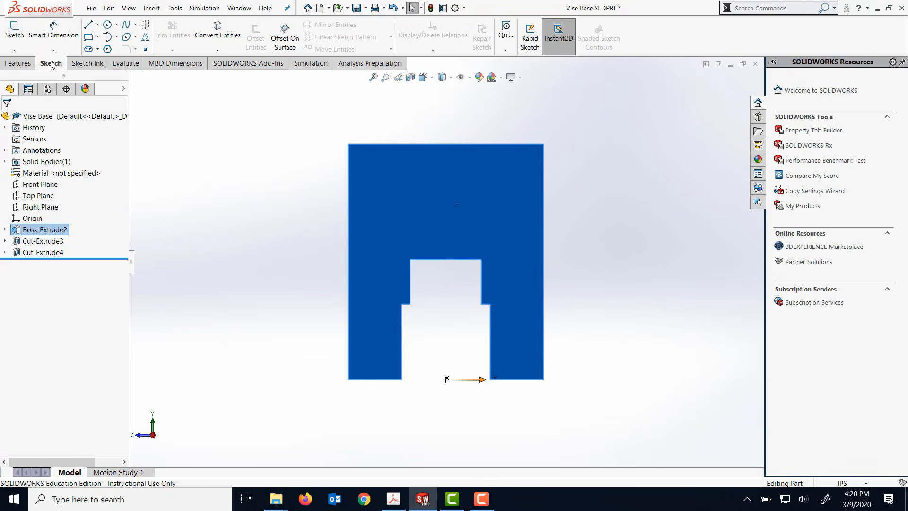
{"action": "left_click", "coordinate": [16, 30]}
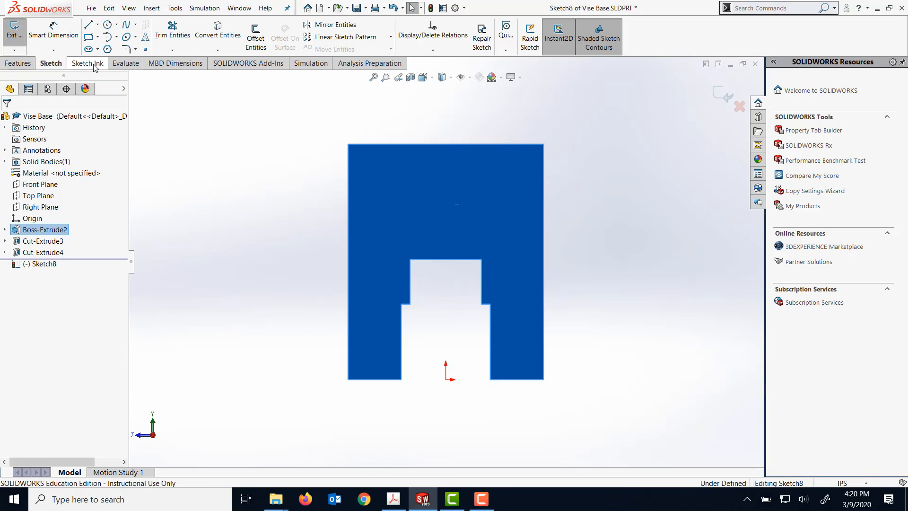
- Sketch a line along the face's full top edge, continue about 0.85 in down its right edge, and add a short horizontal line inward
{"action": "left_click", "coordinate": [88, 24]}
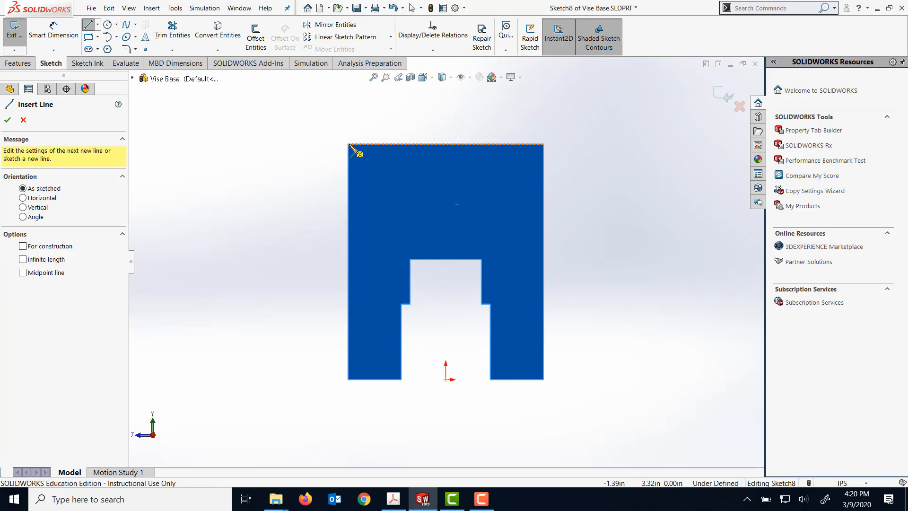
{"action": "mouse_move", "coordinate": [349, 144]}
{"action": "left_mouse_down"}
{"action": "mouse_move", "coordinate": [527, 132]}
{"action": "mouse_move", "coordinate": [544, 145]}
{"action": "left_mouse_up"}
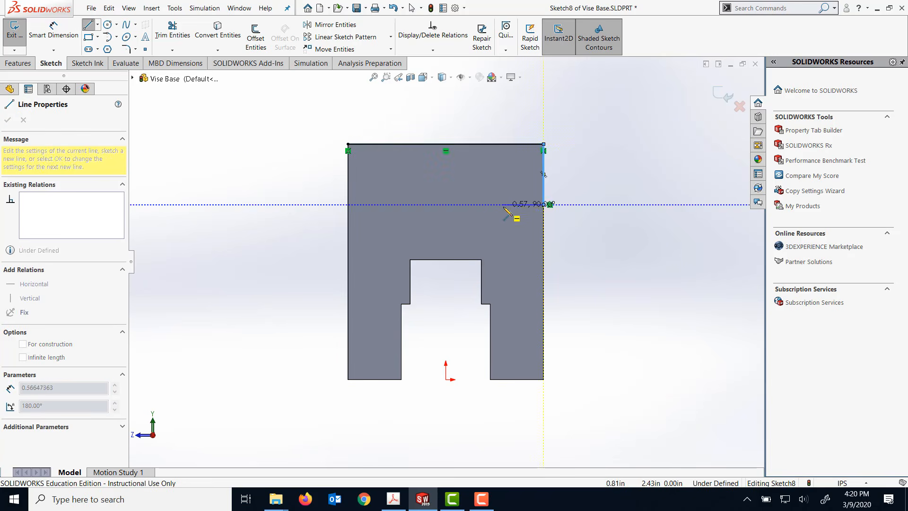
{"action": "left_click", "coordinate": [490, 205]}
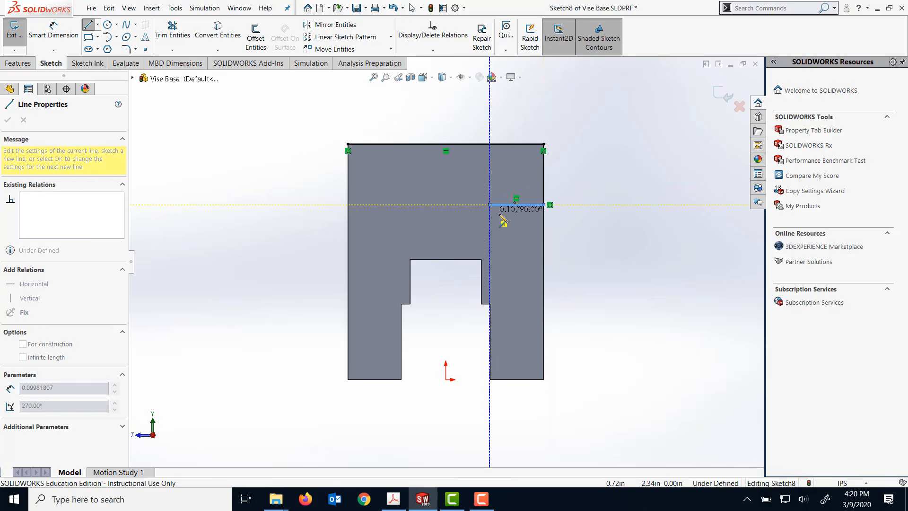
{"action": "key", "text": "Escape"}
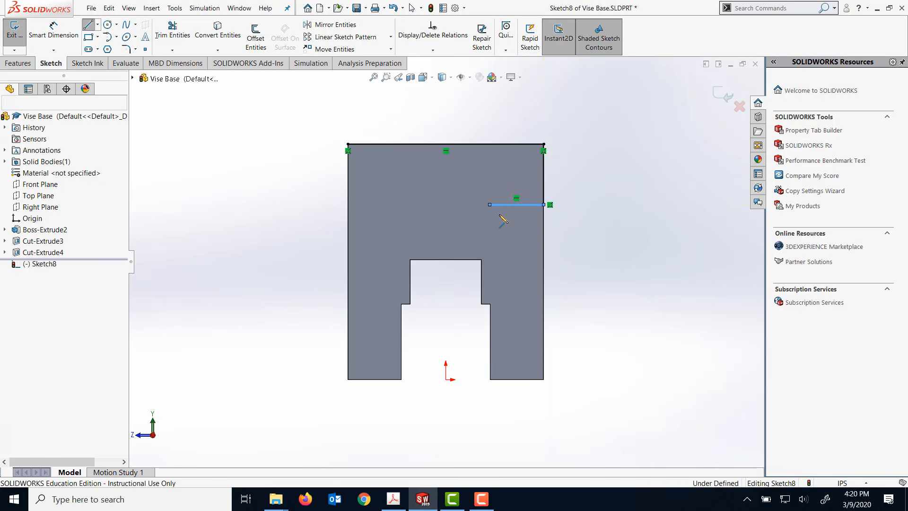
- Sketch a line about 0.85 in down the face's left edge from the top corner, continuing horizontally inward about 0.92 in
{"action": "left_click", "coordinate": [87, 27]}
{"action": "left_click", "coordinate": [348, 144]}
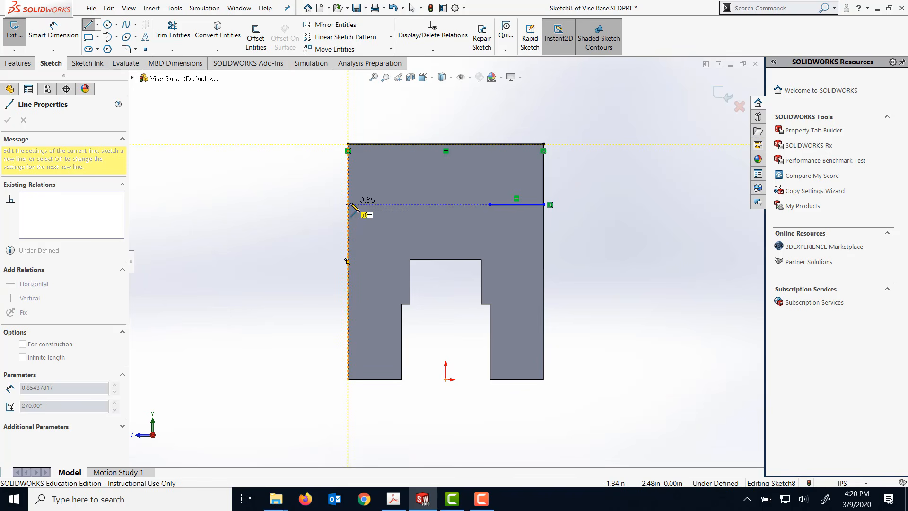
{"action": "left_click", "coordinate": [348, 205]}
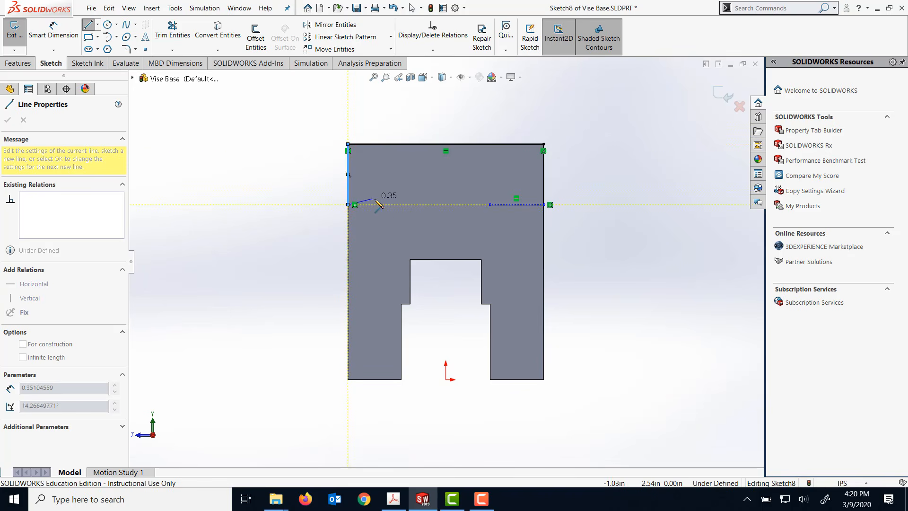
{"action": "left_click", "coordinate": [414, 205]}
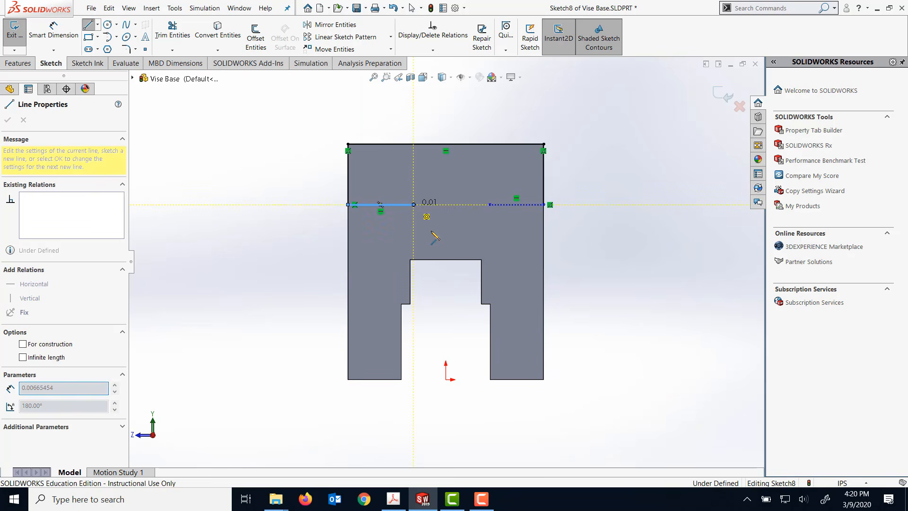
{"action": "key", "text": "Escape"}
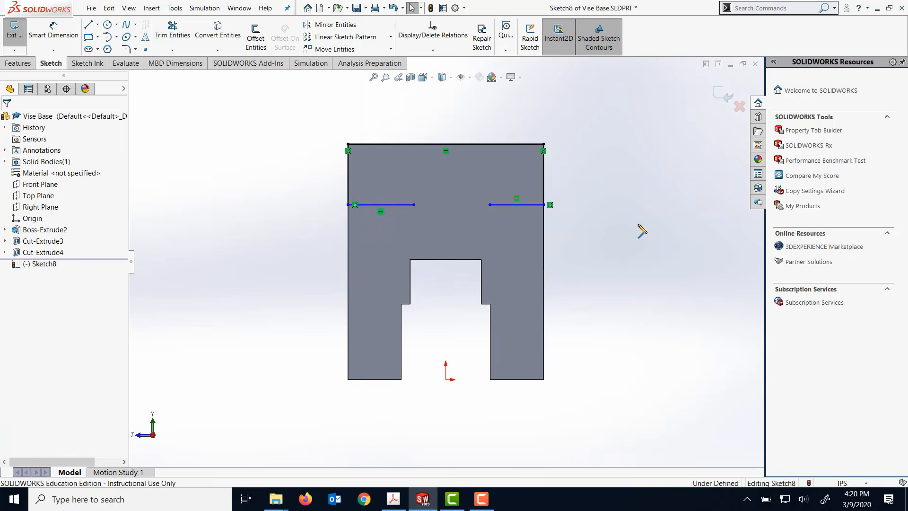
- Make the two short horizontal sketch lines equal in length
{"action": "left_click", "coordinate": [370, 202]}
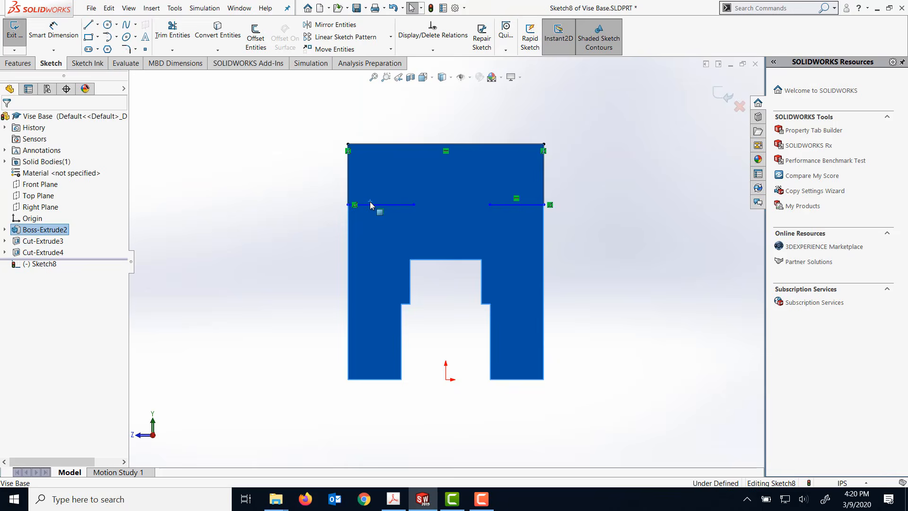
{"action": "left_click", "coordinate": [243, 157]}
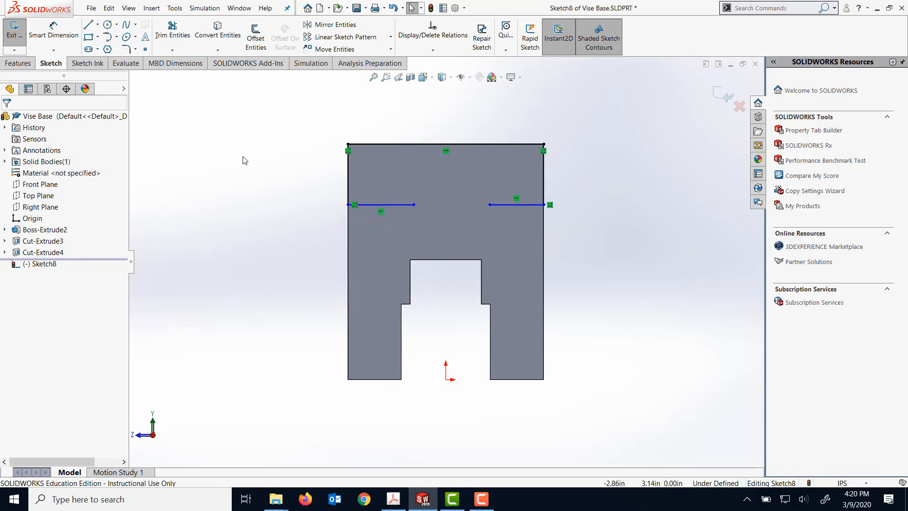
{"action": "left_click", "coordinate": [366, 205]}
{"action": "left_click", "coordinate": [515, 205], "text": "ctrl"}
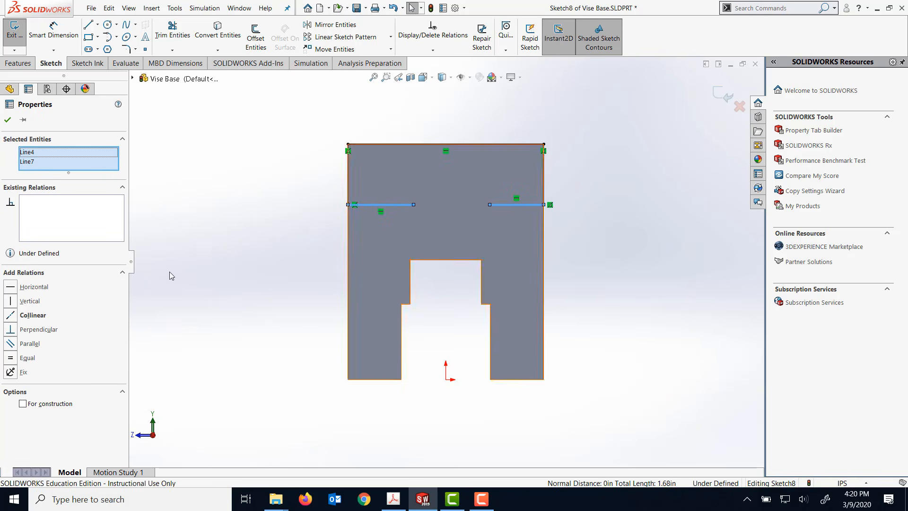
{"action": "left_click", "coordinate": [10, 358]}
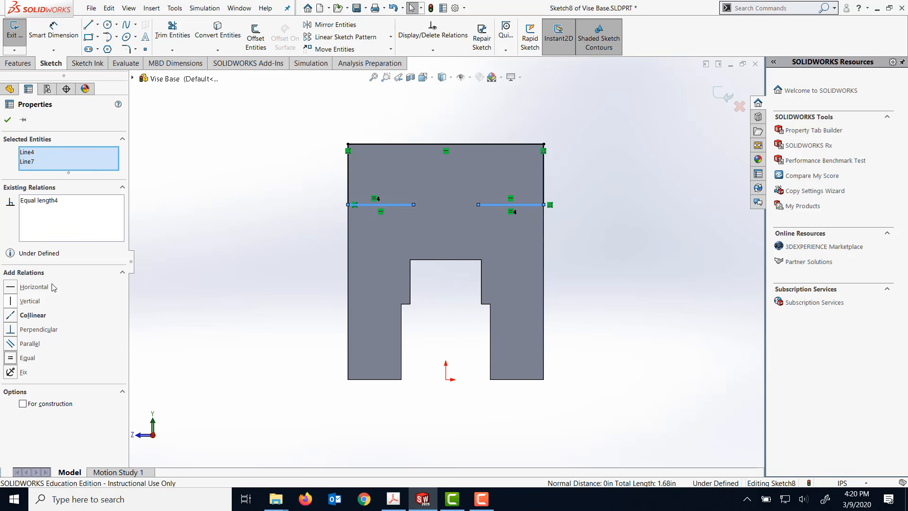
{"action": "left_click", "coordinate": [8, 119]}
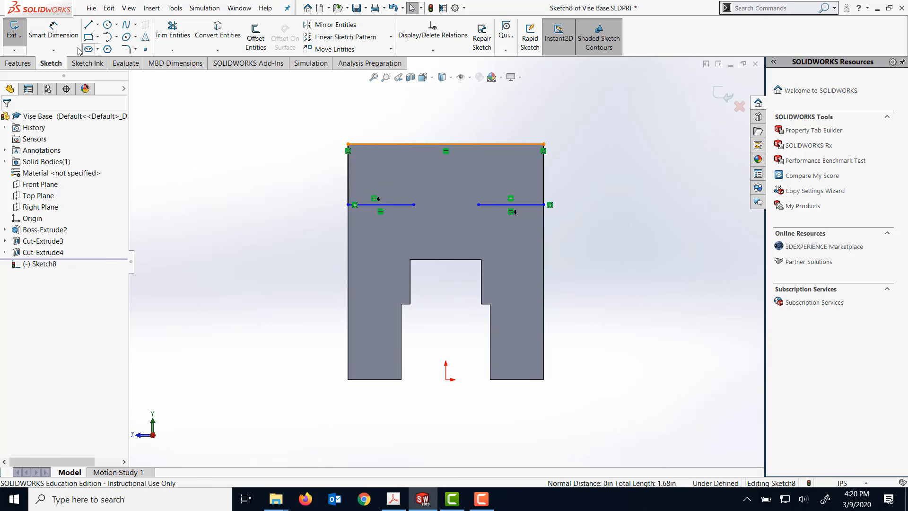
- Dimension the distance from the top edge line to the left short horizontal line to 1.125 in
{"action": "left_click", "coordinate": [56, 34]}
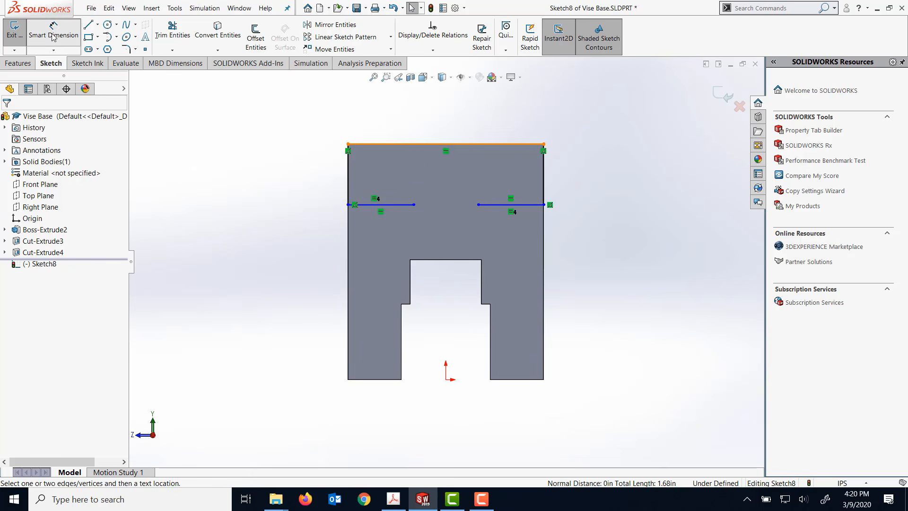
{"action": "left_click", "coordinate": [391, 144]}
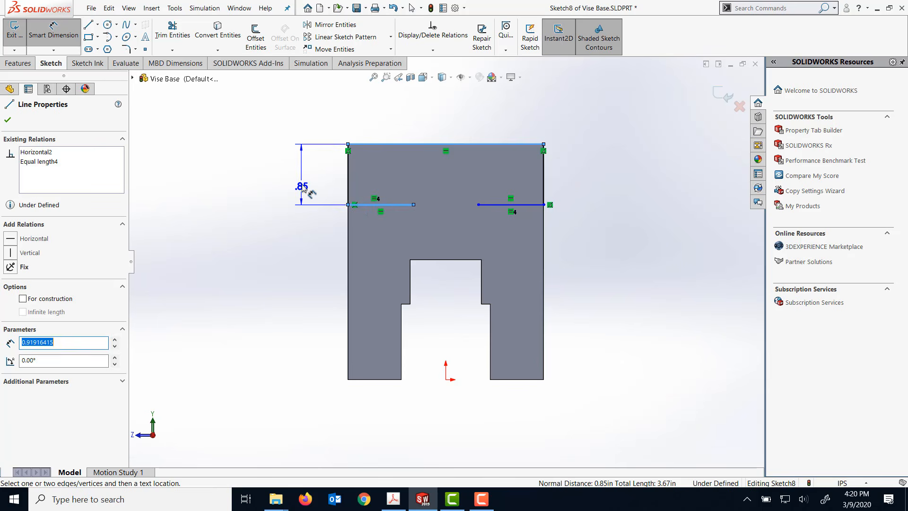
{"action": "left_click", "coordinate": [302, 187]}
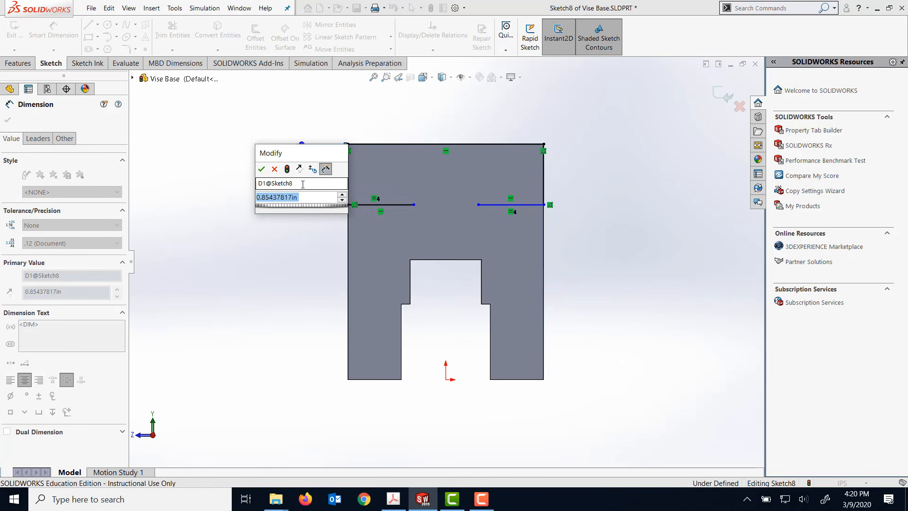
{"action": "type", "text": "1.125"}
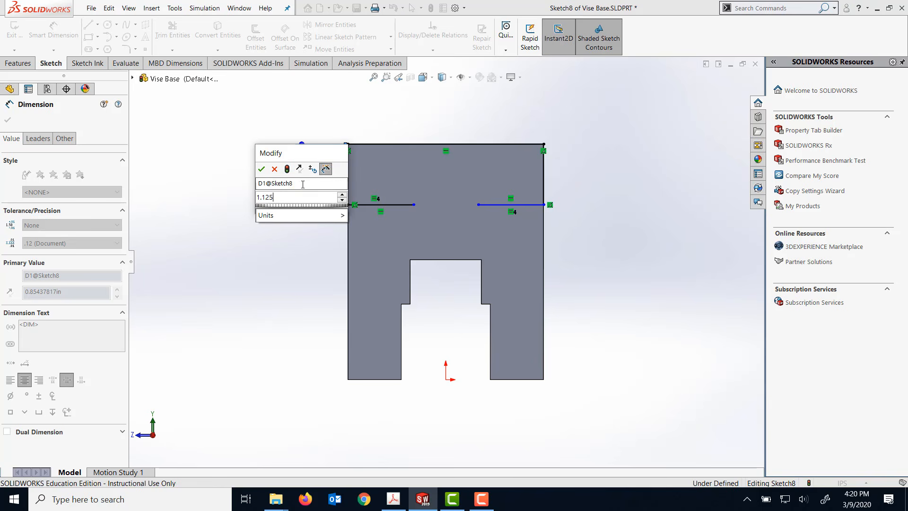
{"action": "left_click", "coordinate": [262, 170]}
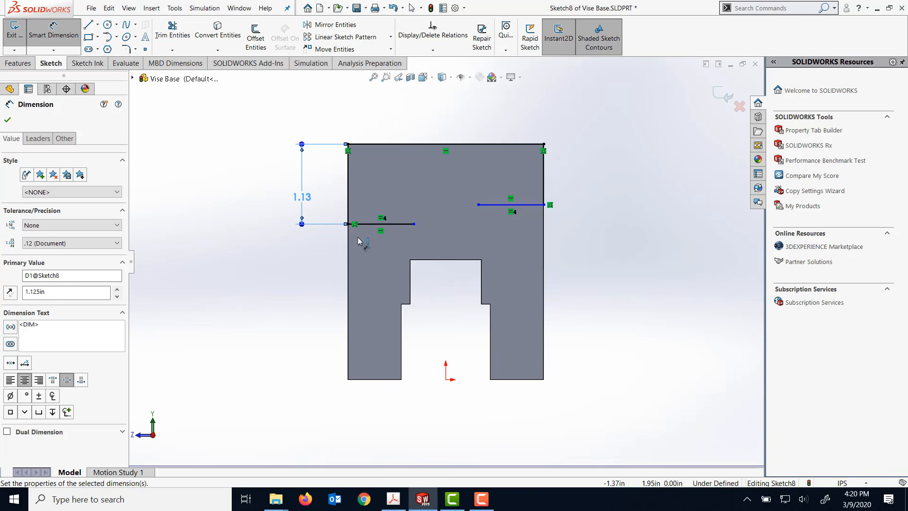
- Dimension the length of the profile's right vertical line to 1.125 in
{"action": "left_click", "coordinate": [542, 183]}
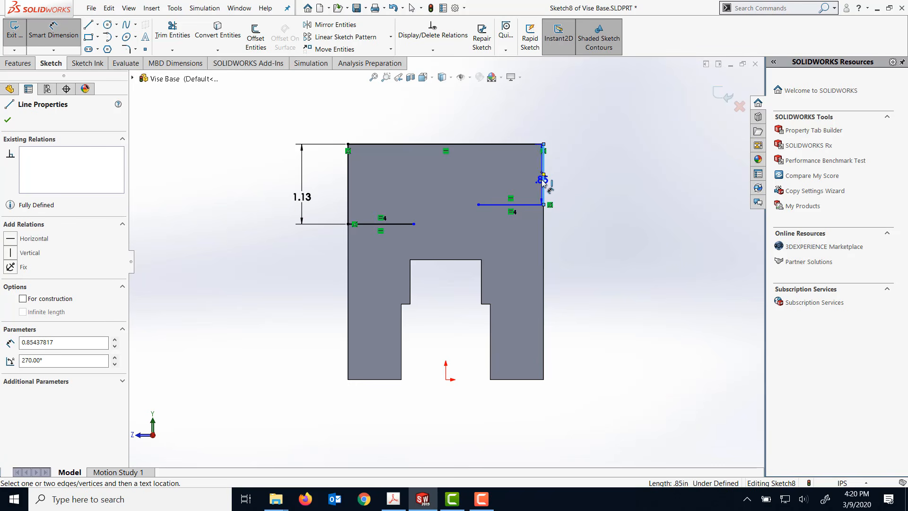
{"action": "left_click", "coordinate": [571, 181]}
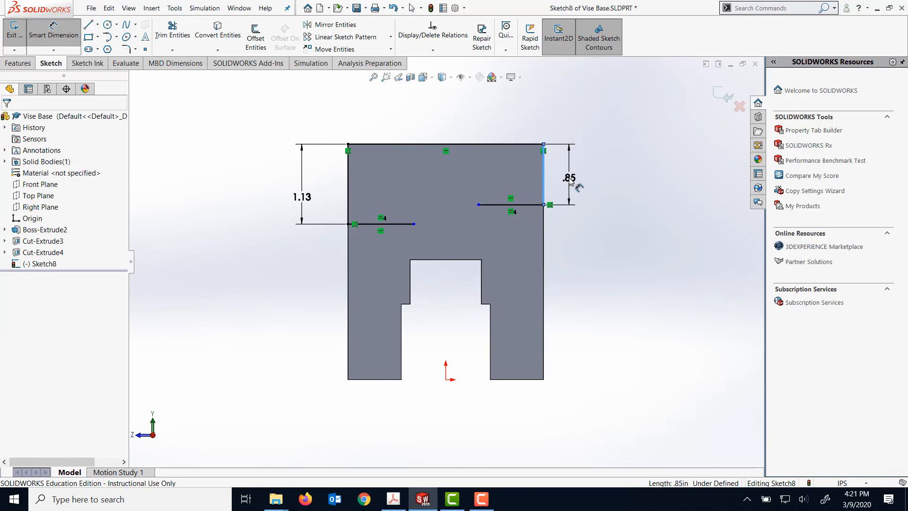
{"action": "type", "text": "1."}
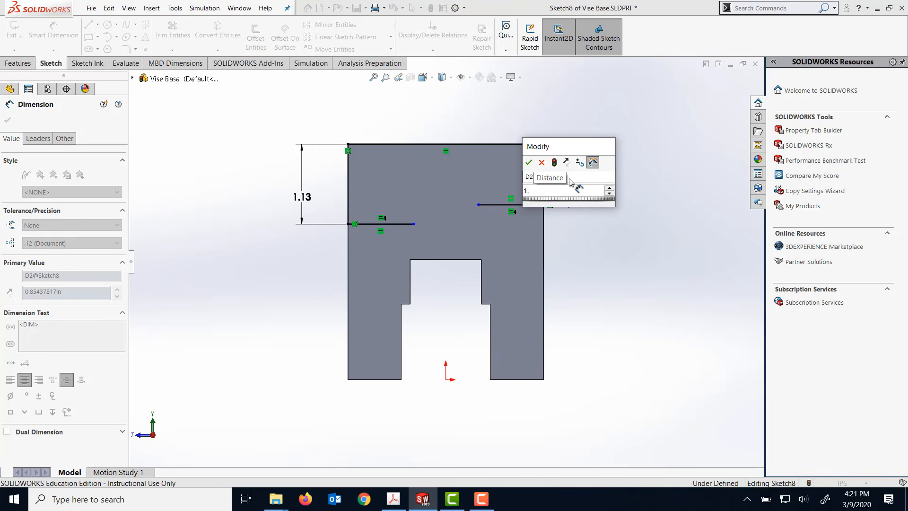
{"action": "type", "text": "125"}
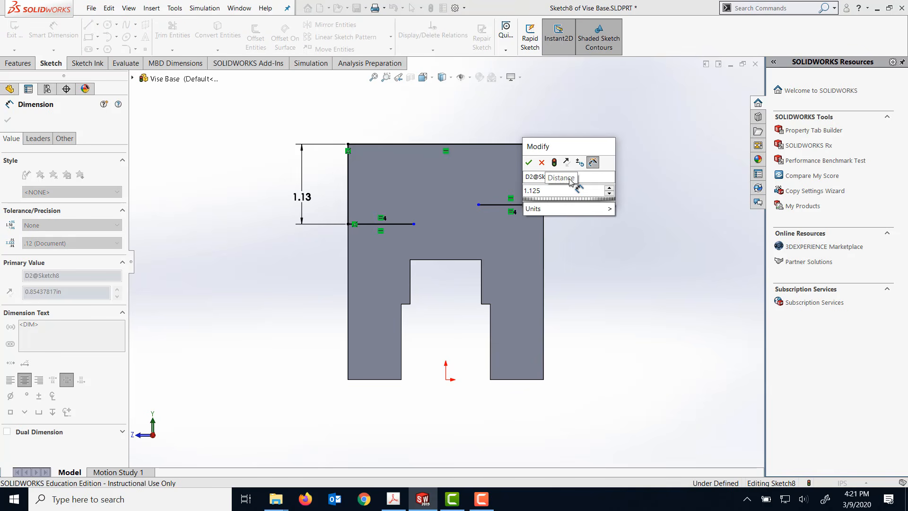
{"action": "key", "text": "Return"}
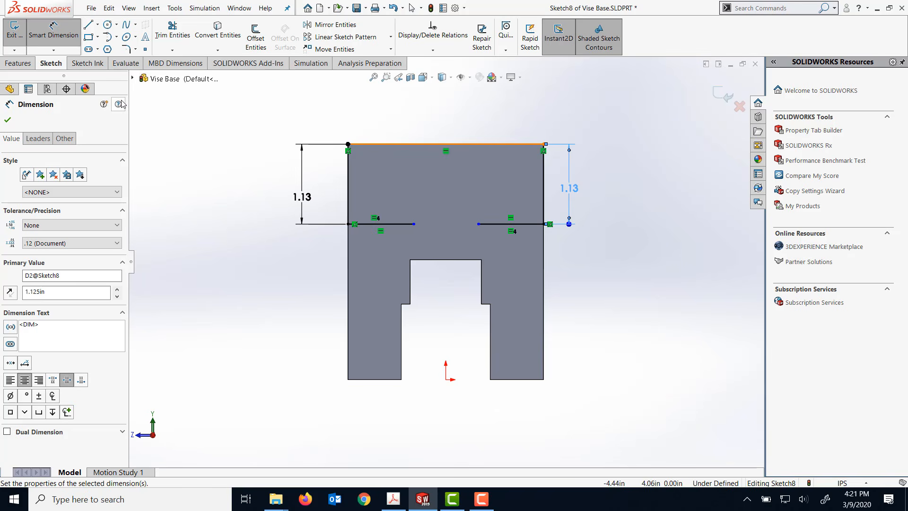
- Connect the inner ends of the two short horizontal lines with an upward-bulging tangent arc, closing the profile
{"action": "left_click", "coordinate": [108, 37]}
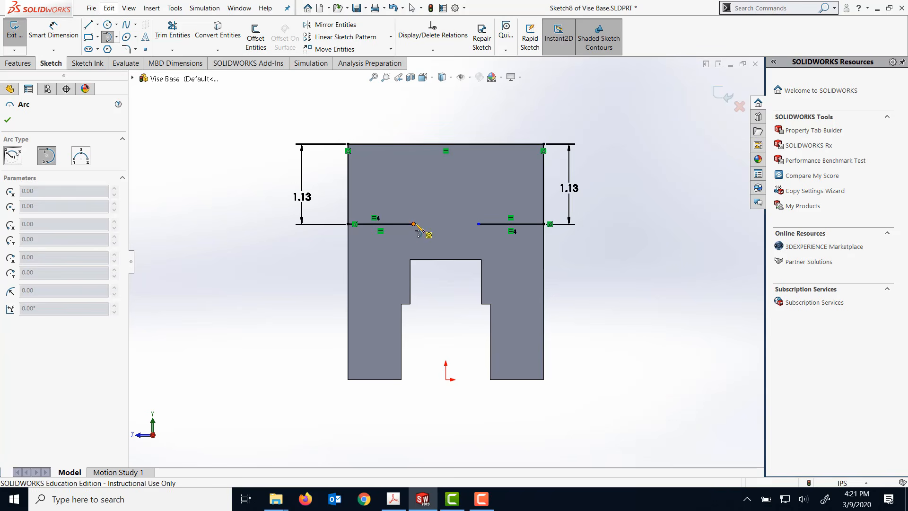
{"action": "left_click", "coordinate": [414, 224]}
{"action": "left_click", "coordinate": [478, 224]}
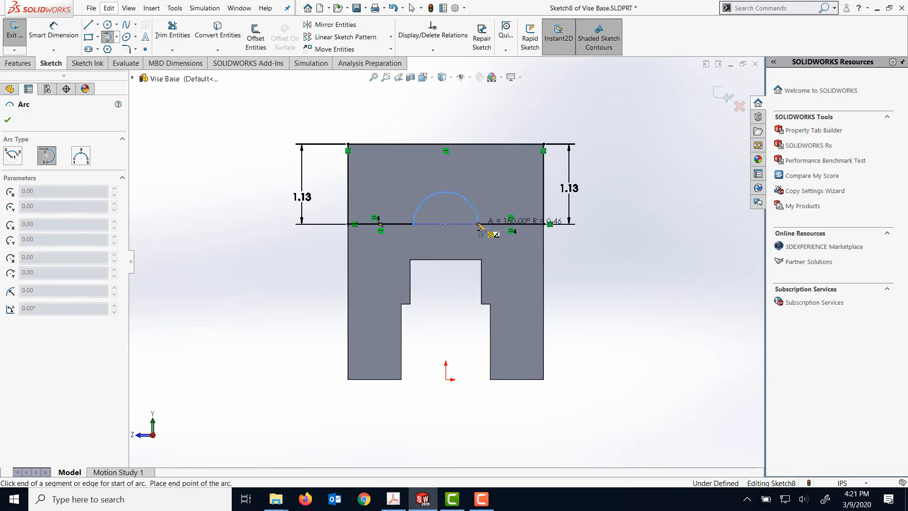
{"action": "left_click", "coordinate": [613, 211]}
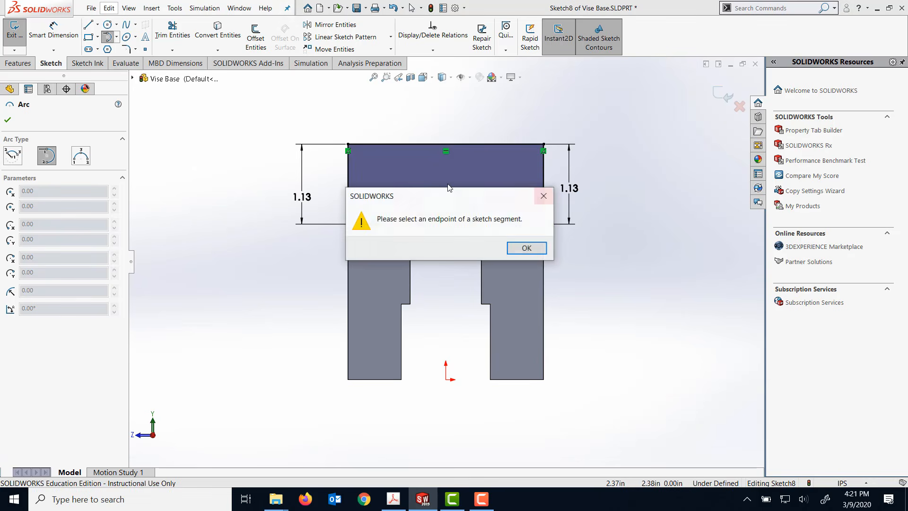
{"action": "left_click", "coordinate": [520, 247]}
- Dimension the radius of the profile's tangent arc to 0.688 in
{"action": "left_click", "coordinate": [66, 31]}
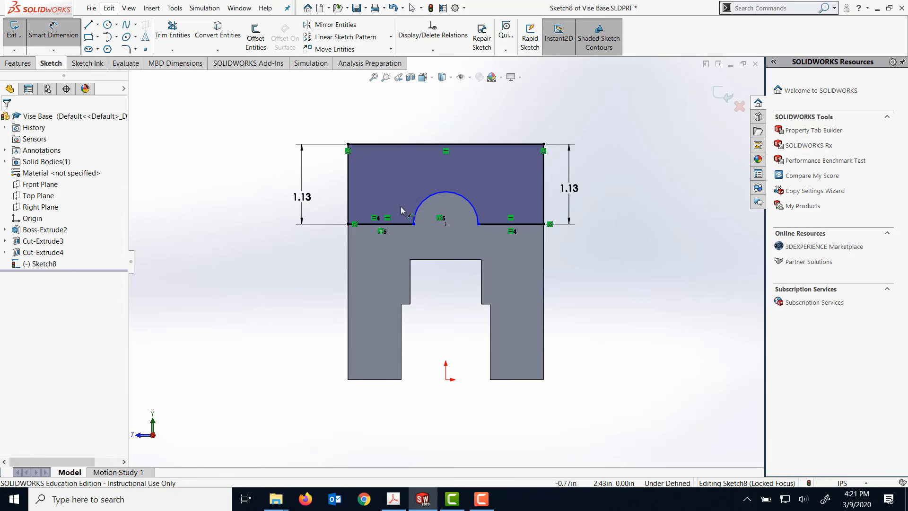
{"action": "left_click", "coordinate": [425, 200]}
{"action": "left_click", "coordinate": [410, 178]}
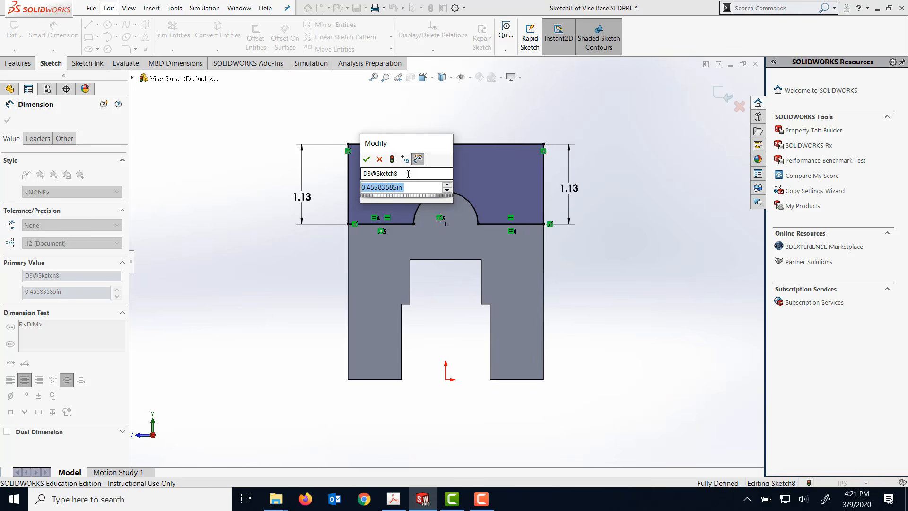
{"action": "type", "text": "."}
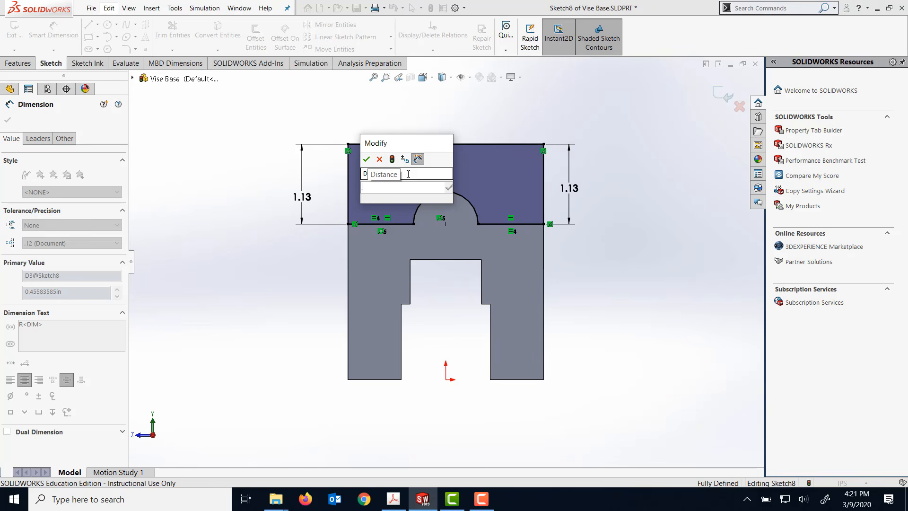
{"action": "type", "text": "688"}
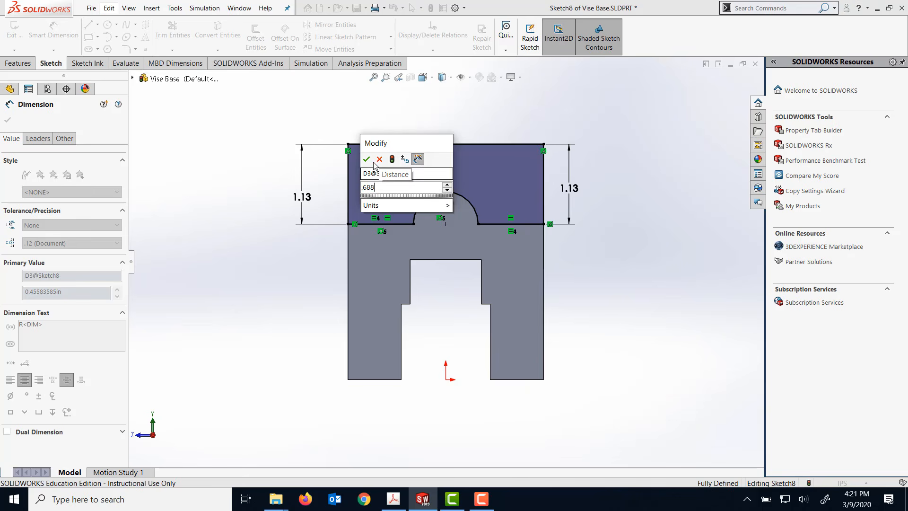
{"action": "left_click", "coordinate": [366, 159]}
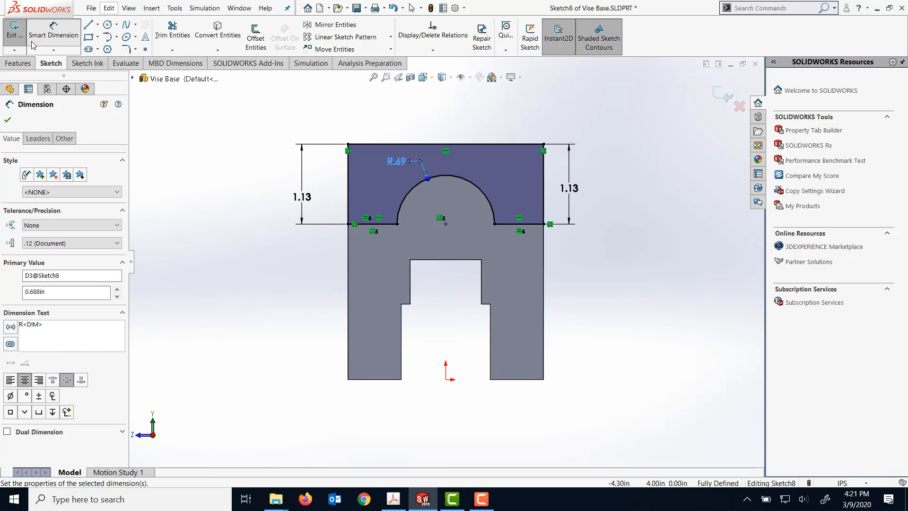
- Cut-extrude the arc-topped profile sketch with the Up To Next end condition
{"action": "left_click", "coordinate": [18, 63]}
{"action": "left_click", "coordinate": [8, 120]}
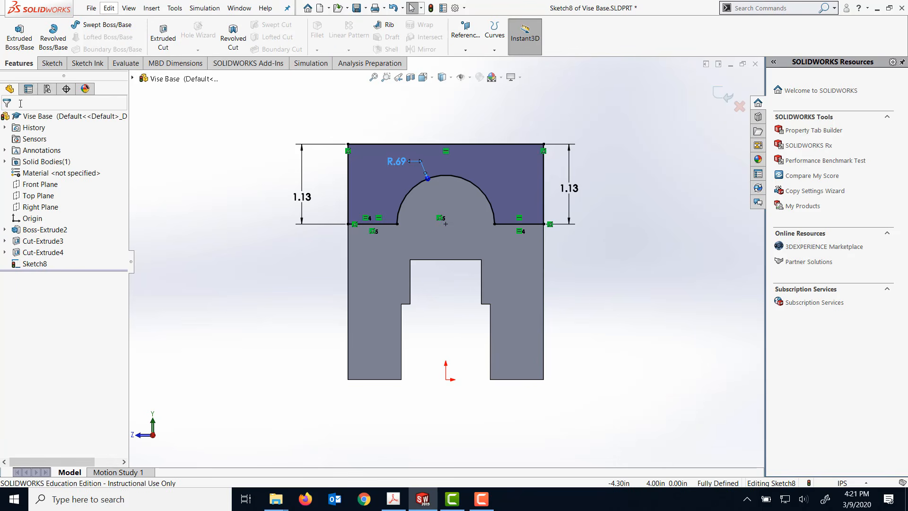
{"action": "left_click", "coordinate": [163, 42]}
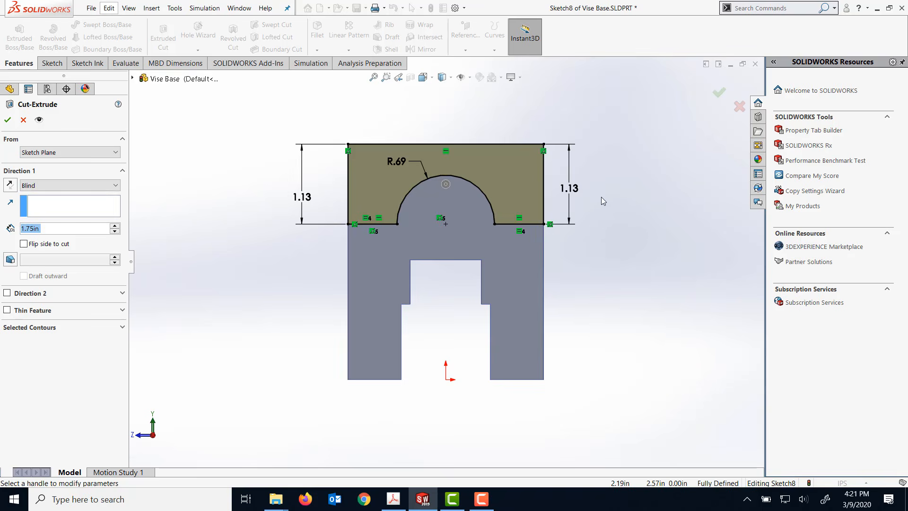
{"action": "scroll", "coordinate": [600, 195], "scroll_direction": "up", "scroll_amount": 1}
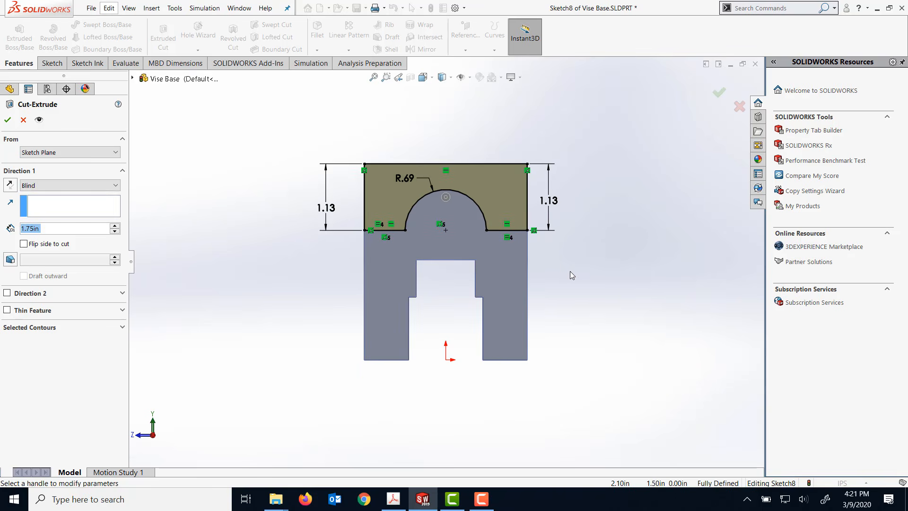
{"action": "key", "text": "Left"}
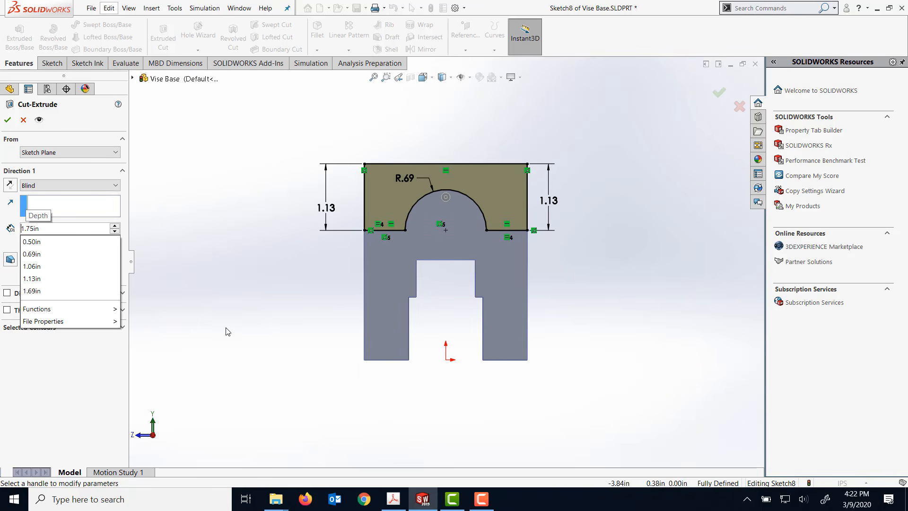
{"action": "left_click", "coordinate": [38, 232]}
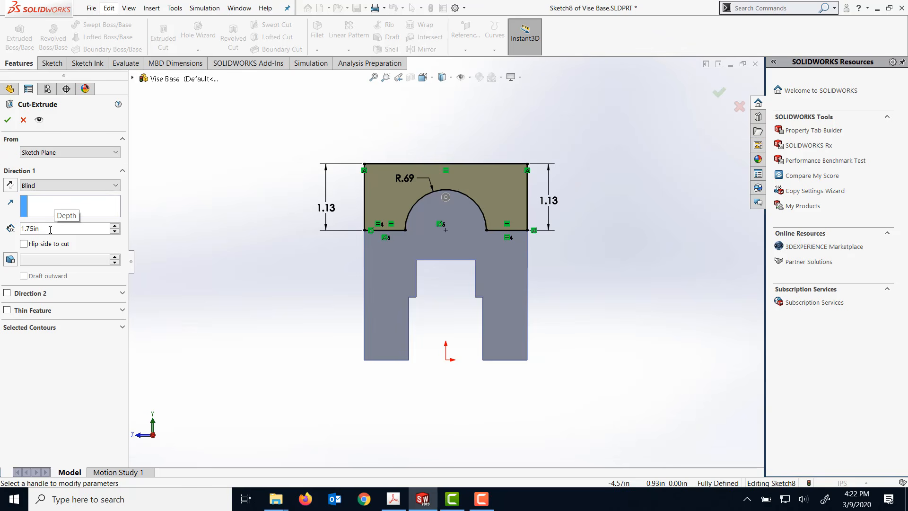
{"action": "left_click", "coordinate": [118, 185]}
{"action": "left_click", "coordinate": [105, 197]}
{"action": "left_click", "coordinate": [116, 185]}
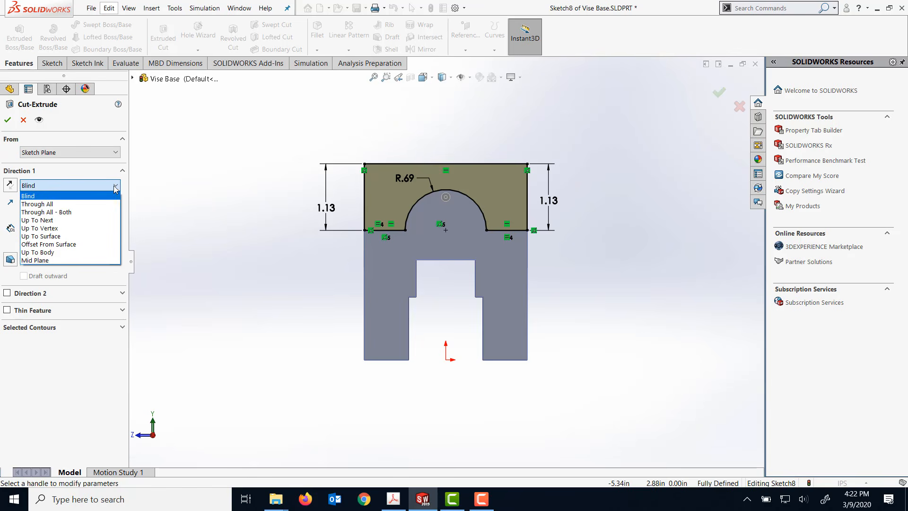
{"action": "left_click", "coordinate": [86, 221]}
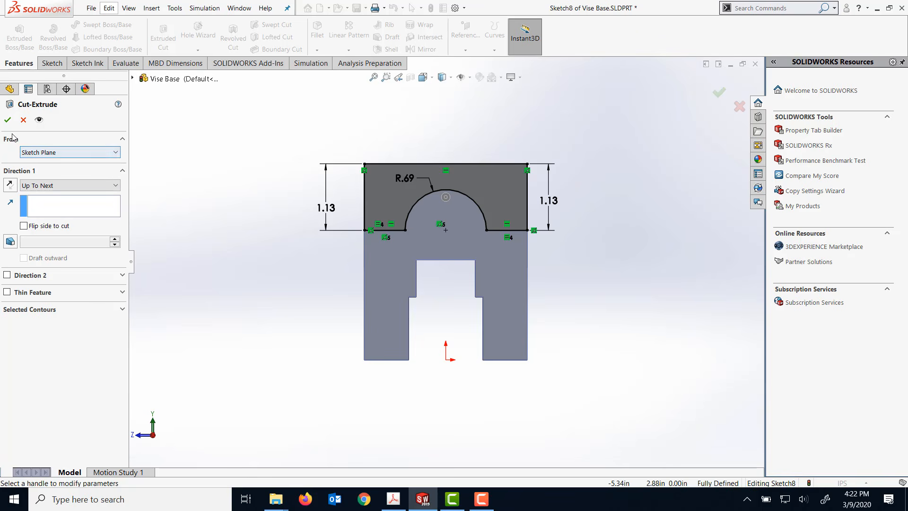
{"action": "left_click", "coordinate": [8, 119]}
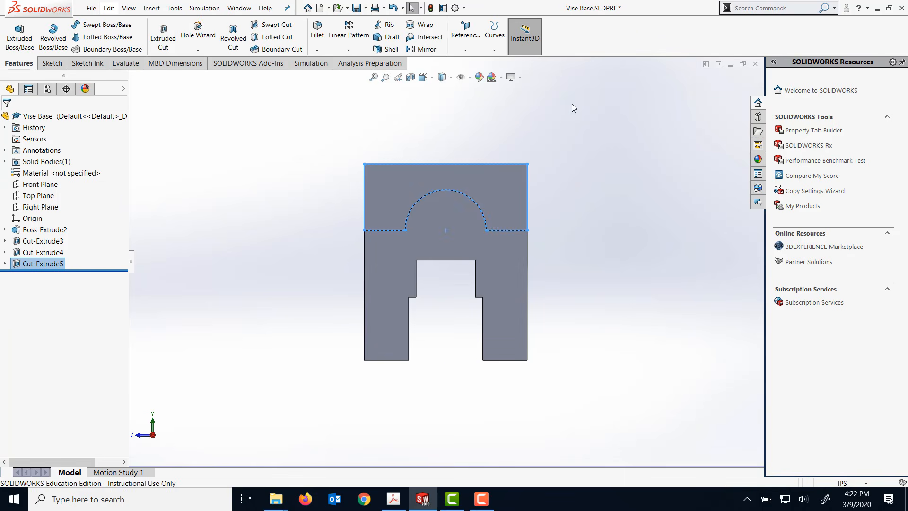
- Examine the rounded end of the vise base and the new cut from several angles
{"action": "key", "text": "z"}
{"action": "key", "text": "z"}
{"action": "key", "text": "Left"}
{"action": "key", "text": "Left"}
{"action": "key", "text": "Left"}
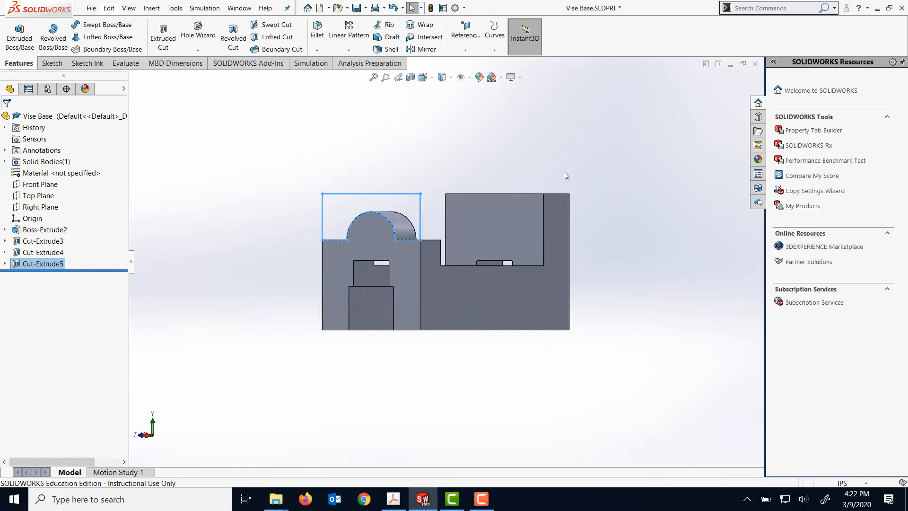
{"action": "scroll", "coordinate": [518, 187], "scroll_direction": "down", "scroll_amount": 3}
{"action": "scroll", "coordinate": [518, 188], "scroll_direction": "up", "scroll_amount": 4}
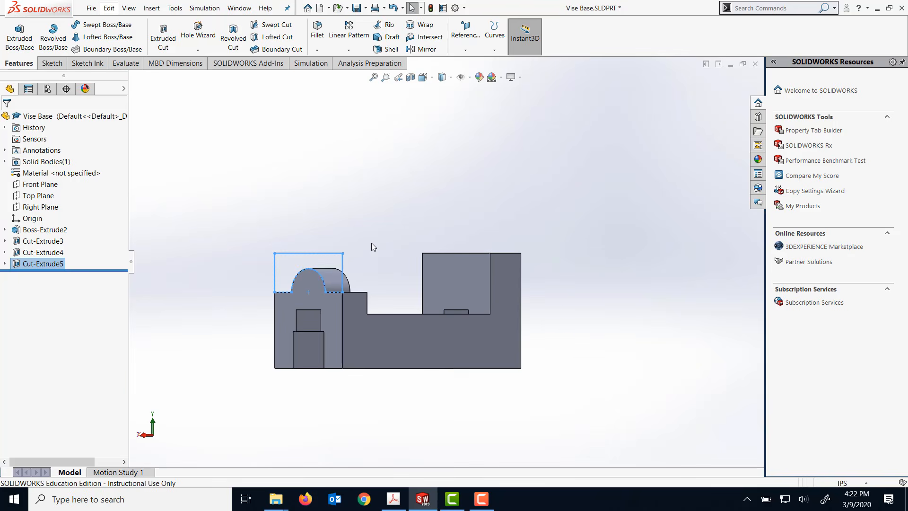
{"action": "left_click", "coordinate": [391, 214]}
{"action": "middle_click_drag", "start_coordinate": [391, 216], "coordinate": [478, 237]}
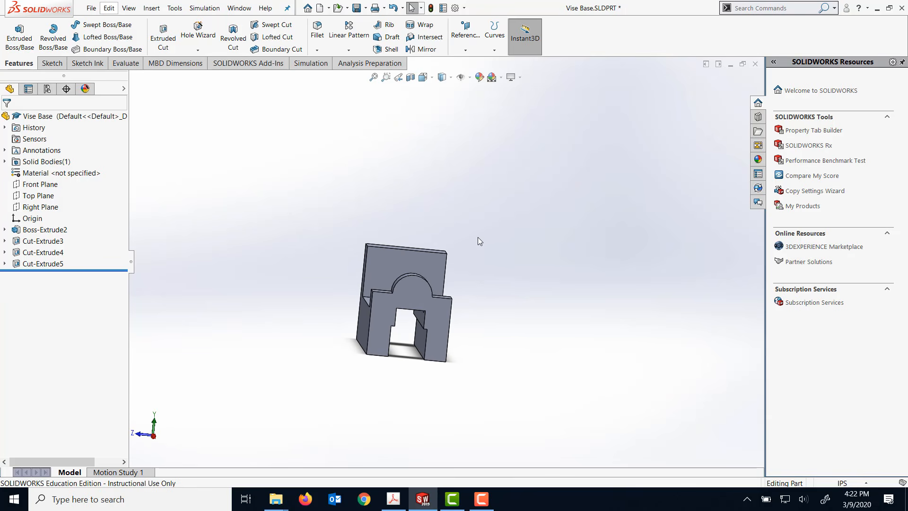
- Sketch a circle about 0.70 in in diameter on the arc-topped end face, centred above the origin near the arc's centre
{"action": "left_click", "coordinate": [410, 294]}
{"action": "right_click", "coordinate": [410, 293]}
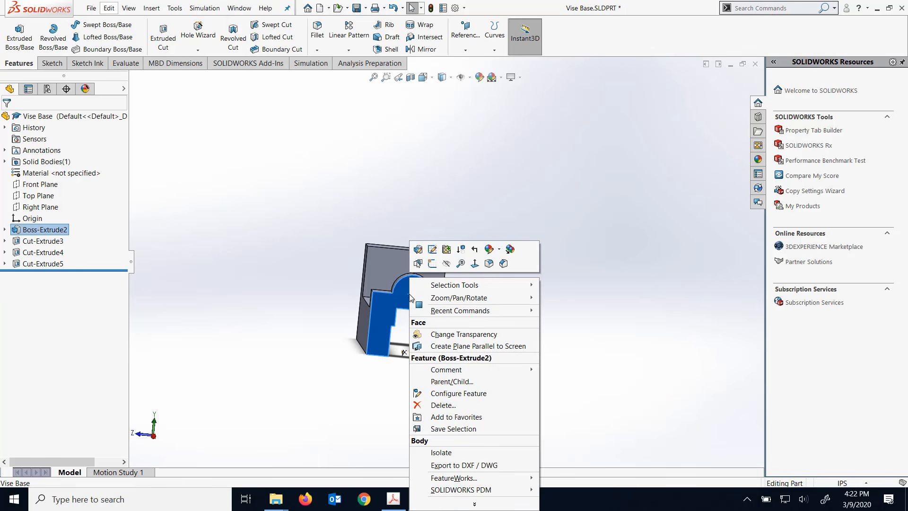
{"action": "left_click", "coordinate": [475, 261]}
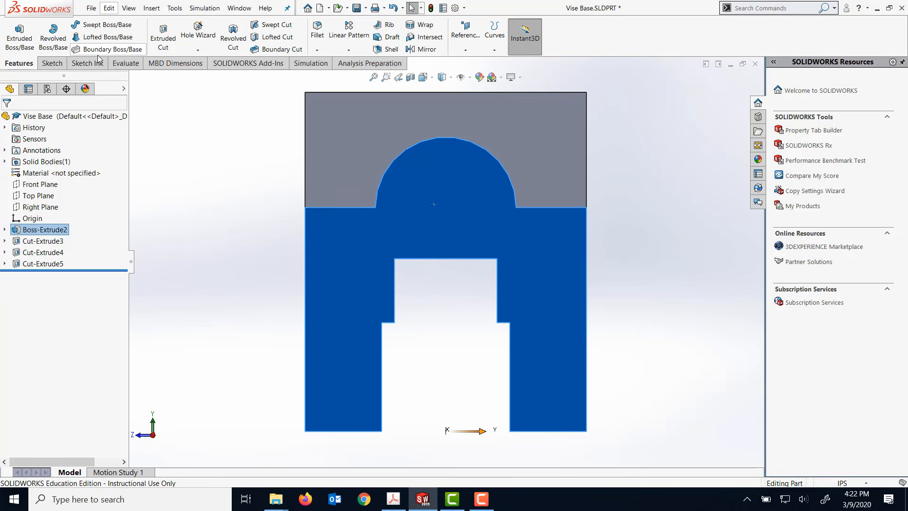
{"action": "left_click", "coordinate": [52, 63]}
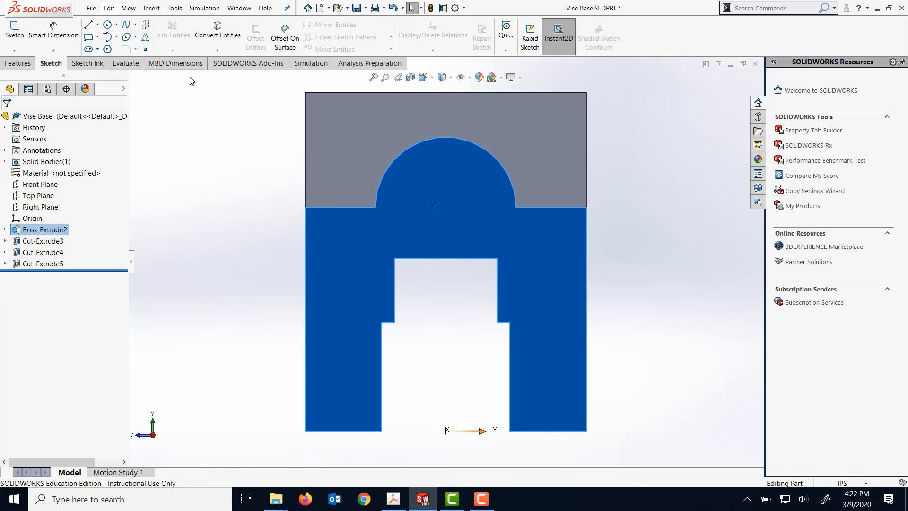
{"action": "left_click", "coordinate": [107, 24]}
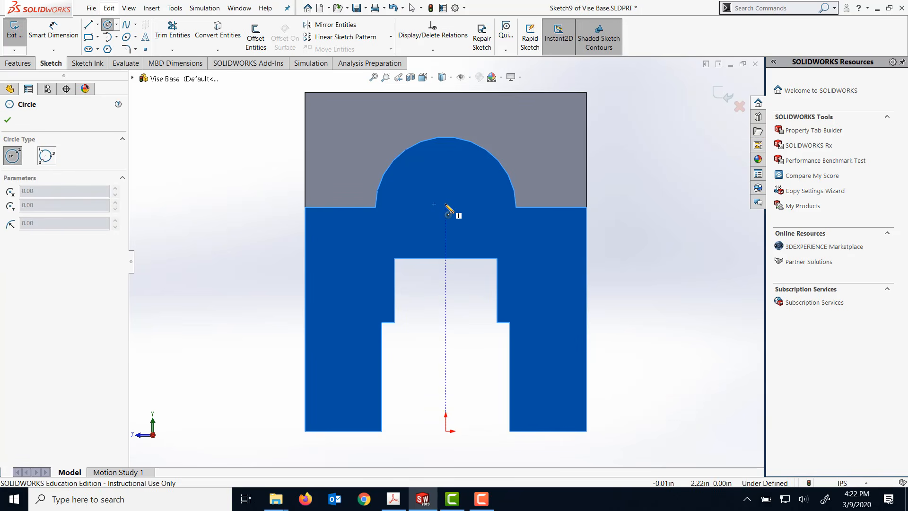
{"action": "left_click", "coordinate": [446, 203]}
{"action": "left_click", "coordinate": [477, 222]}
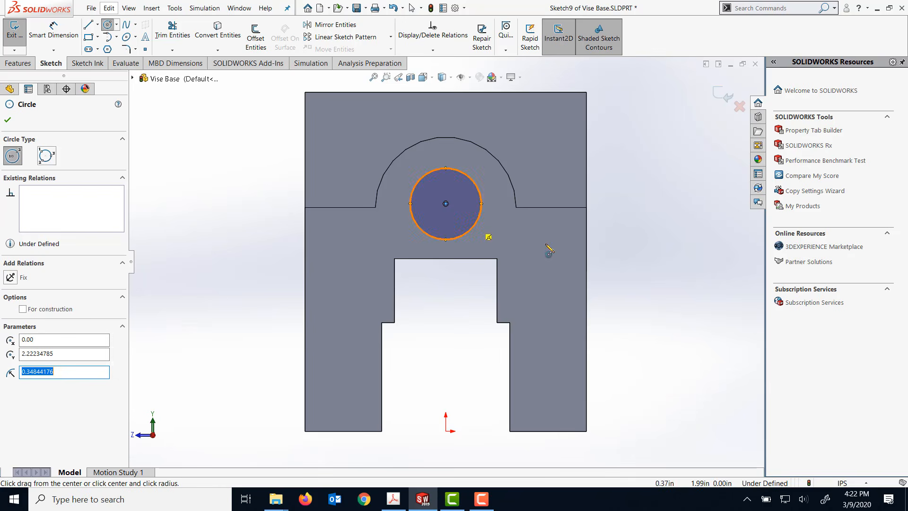
- Dimension the circle's diameter to 0.625 in
{"action": "left_click", "coordinate": [53, 29]}
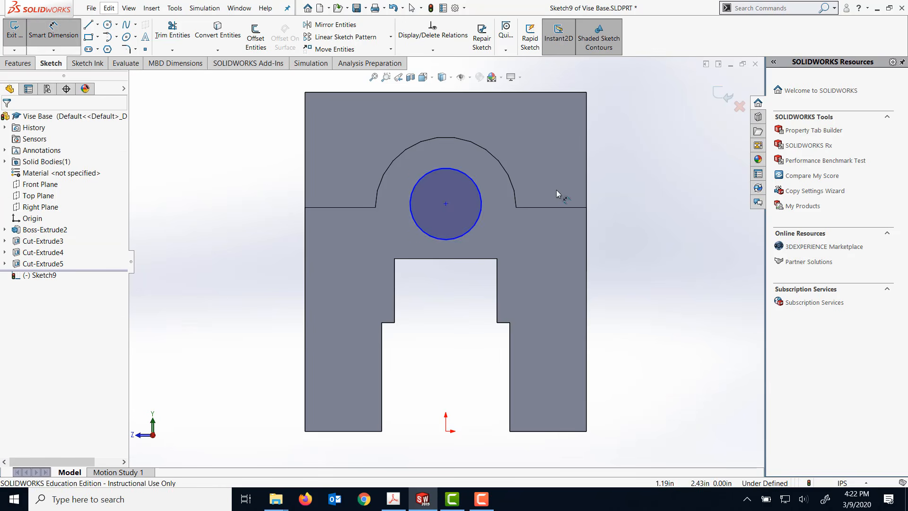
{"action": "left_click", "coordinate": [481, 197]}
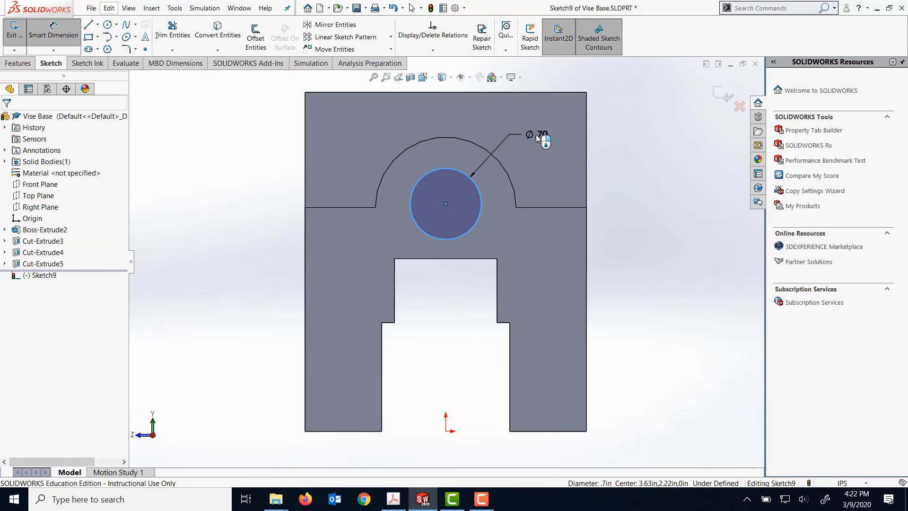
{"action": "left_click", "coordinate": [536, 134]}
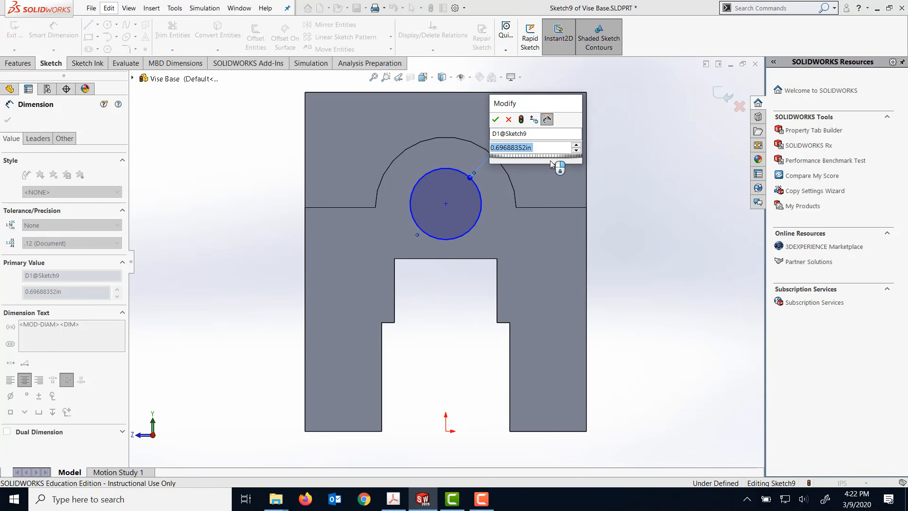
{"action": "type", "text": ".625"}
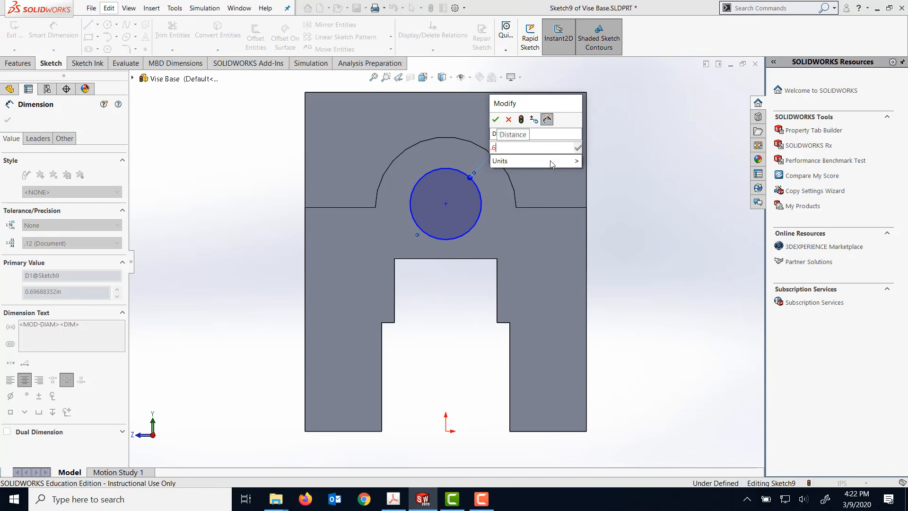
{"action": "left_click", "coordinate": [496, 119]}
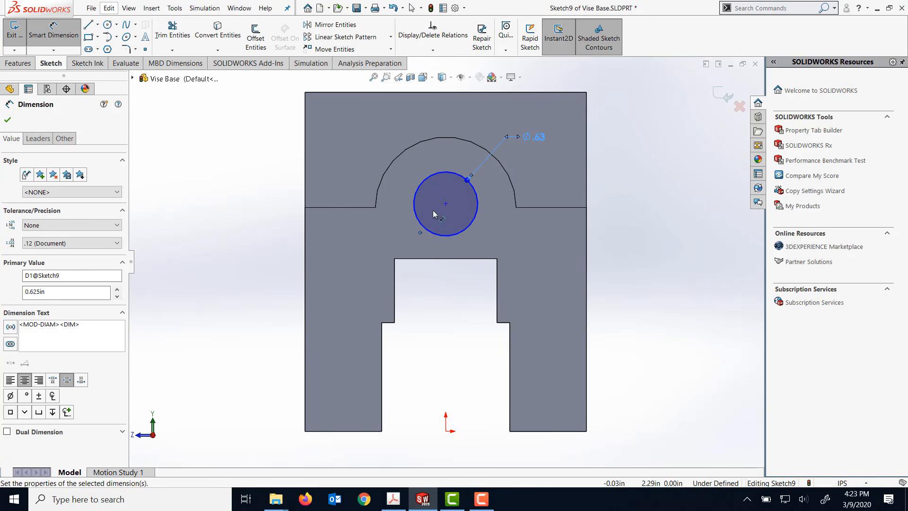
- Dimension the horizontal distance from the circle's centre to the end face's left vertical edge
{"action": "left_click", "coordinate": [416, 219]}
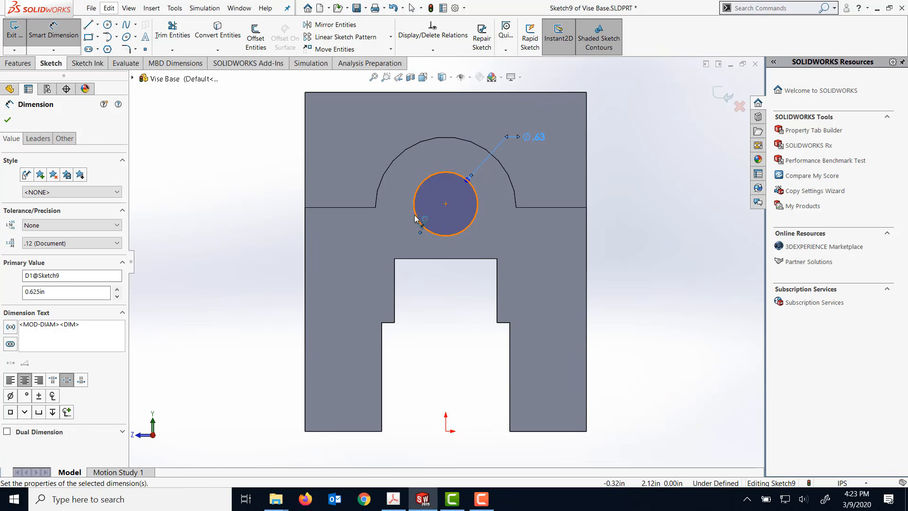
{"action": "left_click", "coordinate": [304, 228]}
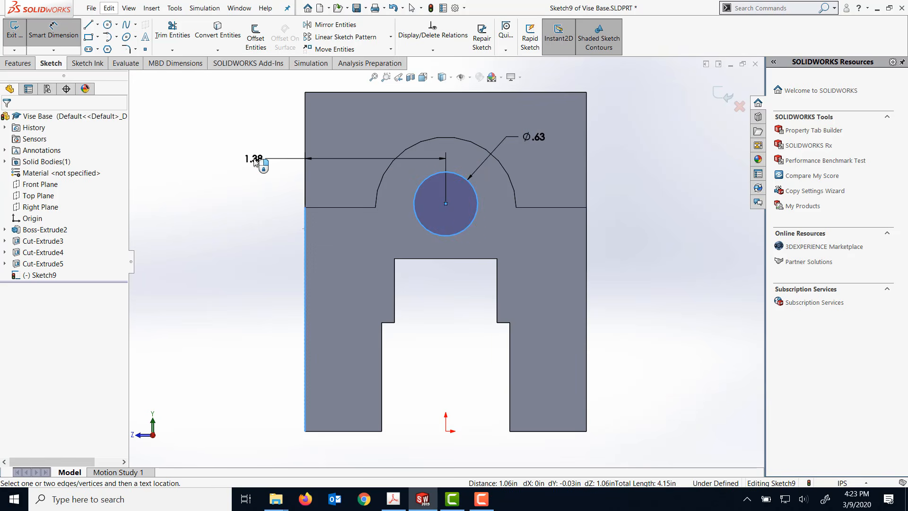
{"action": "left_click", "coordinate": [260, 158]}
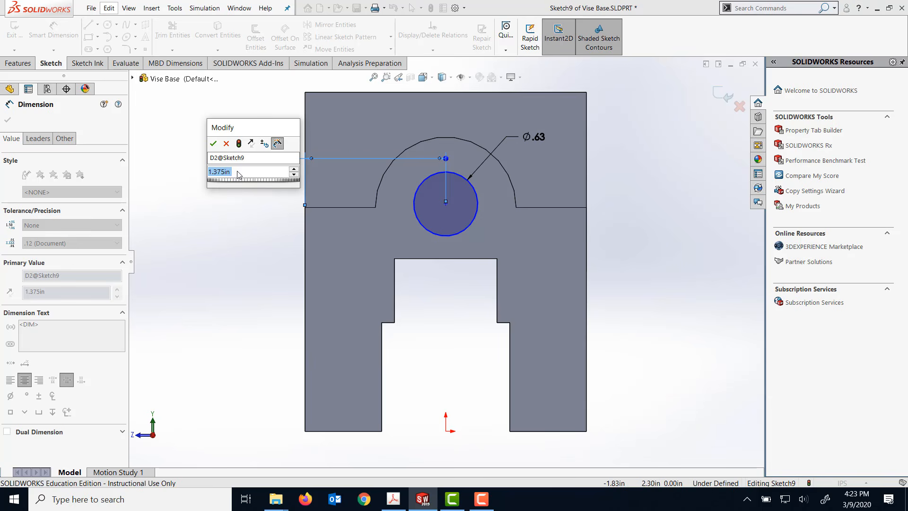
{"action": "left_click", "coordinate": [214, 146]}
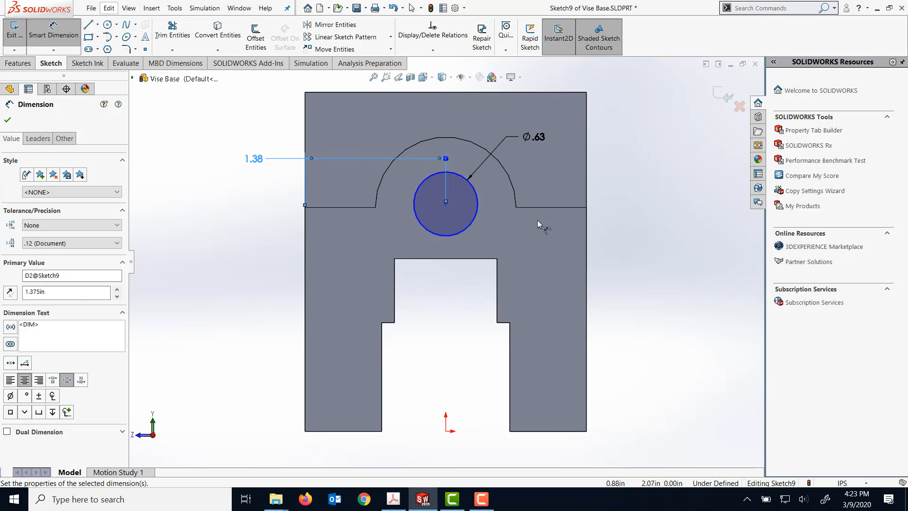
{"action": "key", "text": "Escape"}
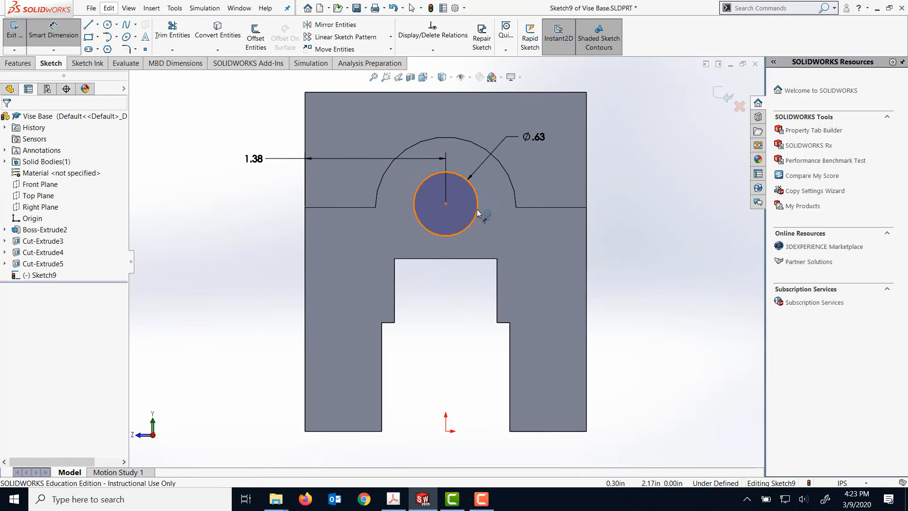
- Dimension the vertical distance from the circle's centre to the horizontal edge beside the arc's left end as 0.063 in
{"action": "left_click", "coordinate": [478, 213]}
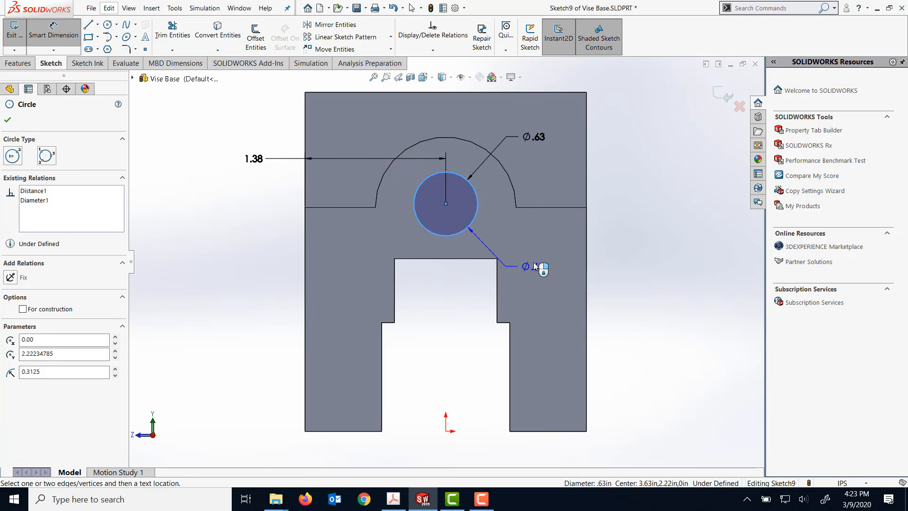
{"action": "key", "text": "Escape"}
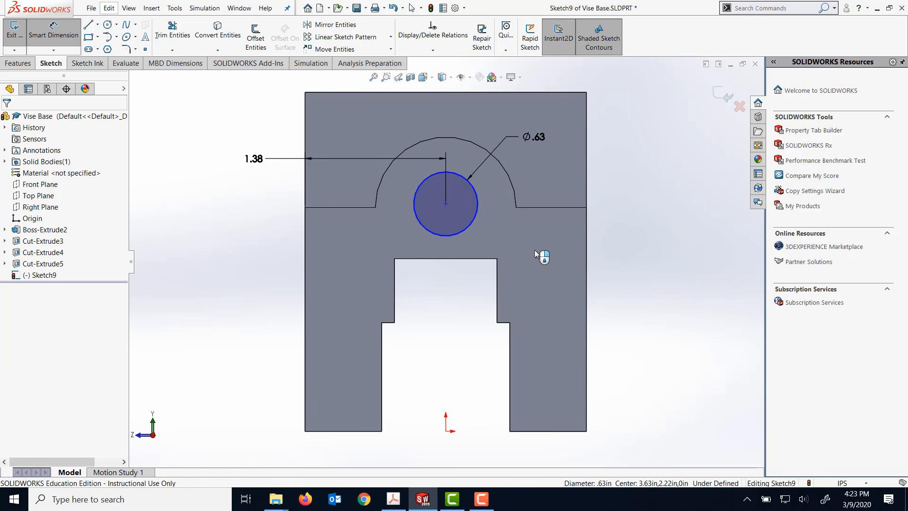
{"action": "left_click", "coordinate": [447, 207]}
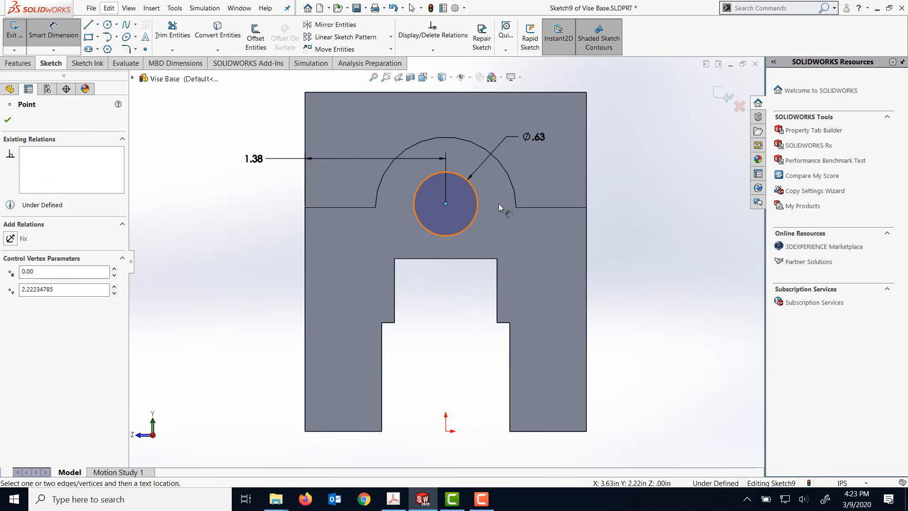
{"action": "left_click", "coordinate": [555, 208]}
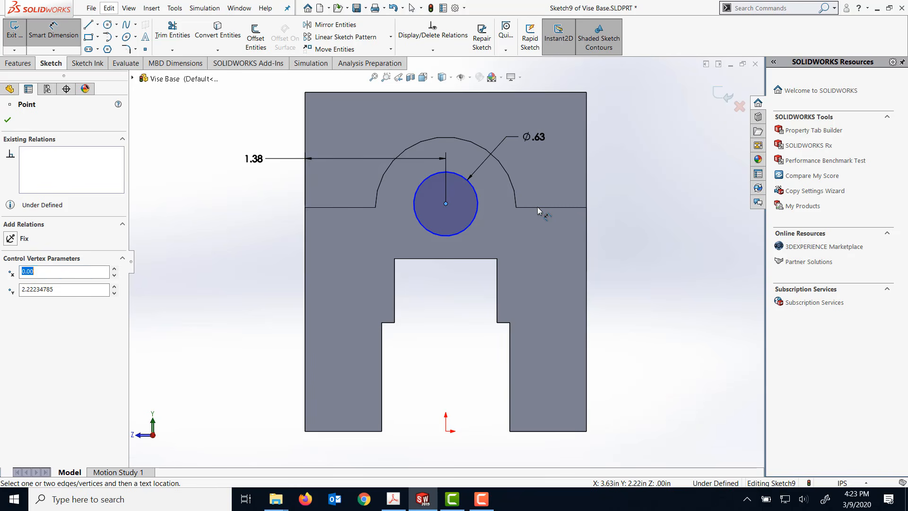
{"action": "left_click", "coordinate": [357, 206]}
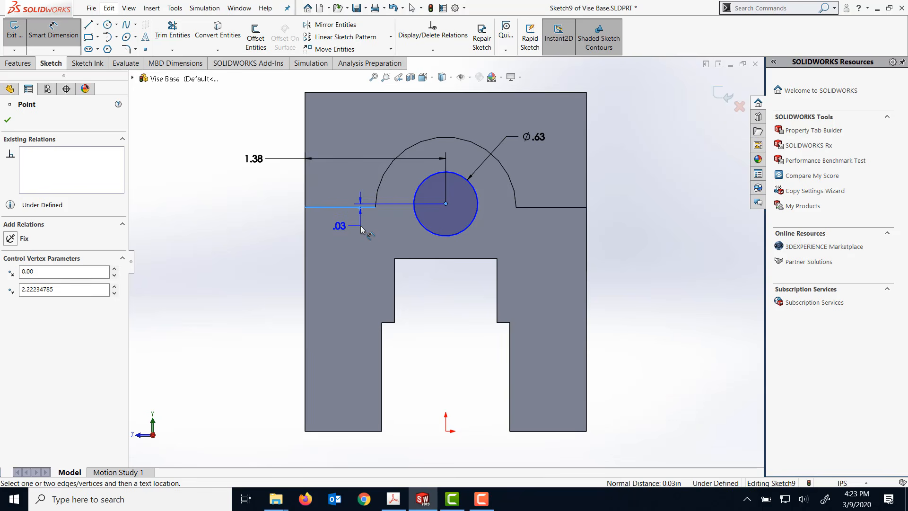
{"action": "left_click", "coordinate": [361, 229]}
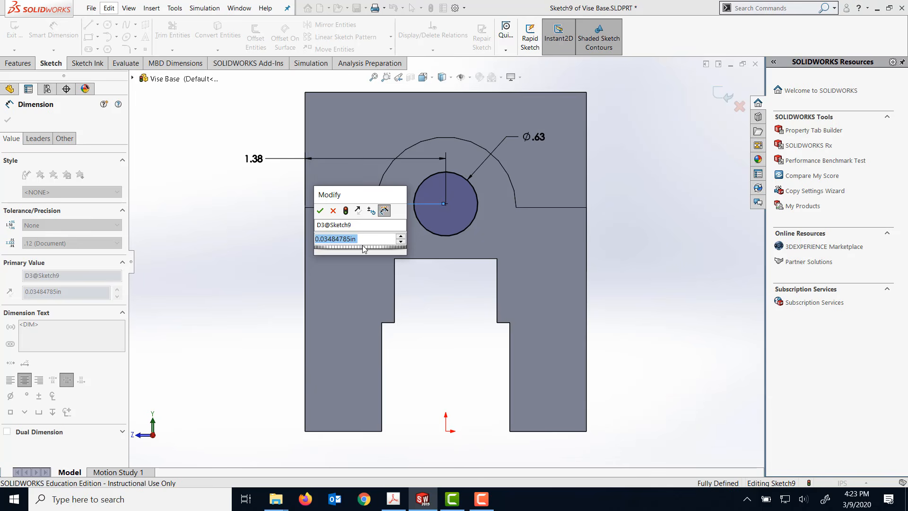
{"action": "type", "text": "0."}
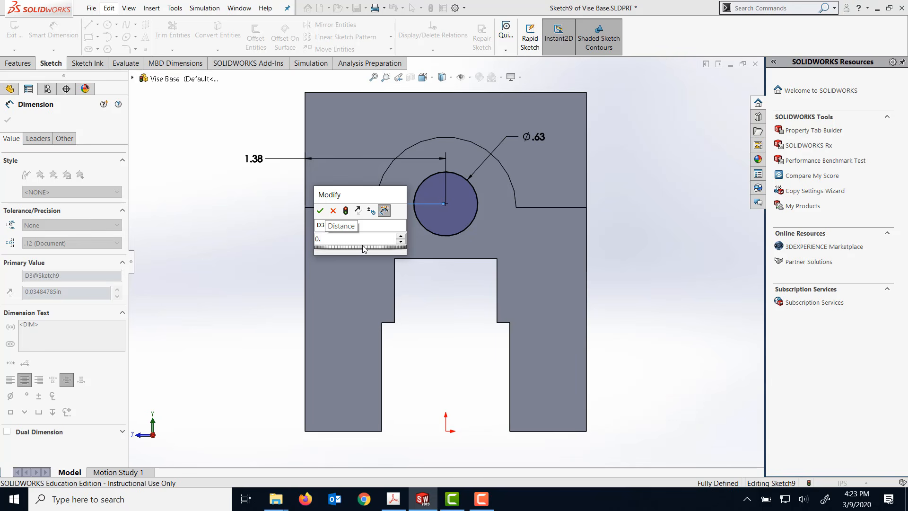
{"action": "type", "text": "063"}
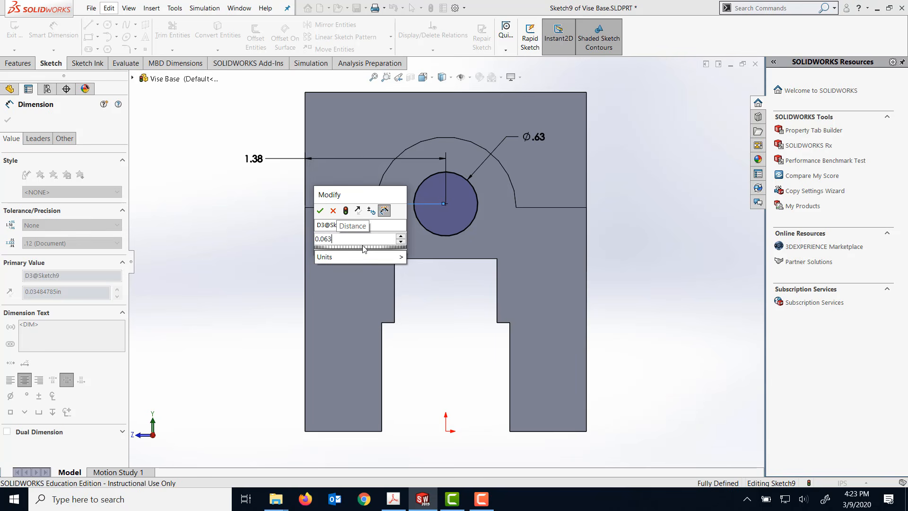
{"action": "key", "text": "Return"}
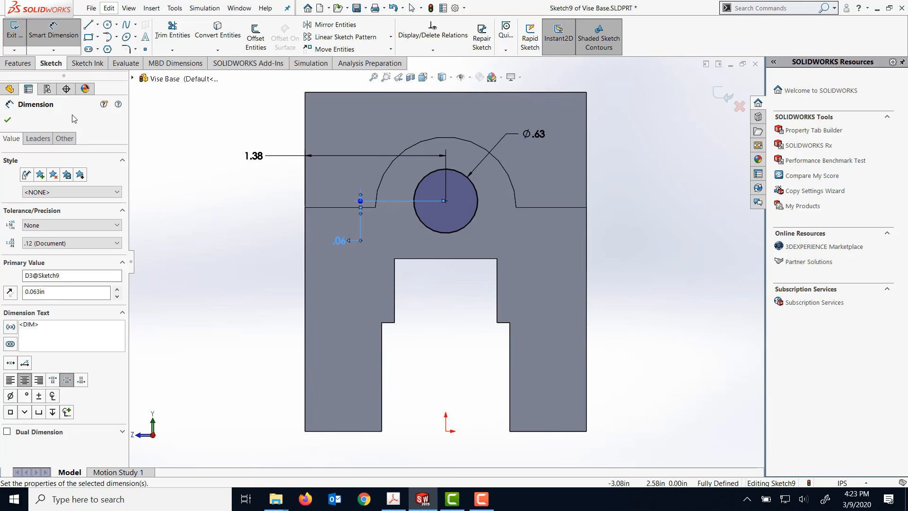
{"action": "left_click", "coordinate": [7, 121]}
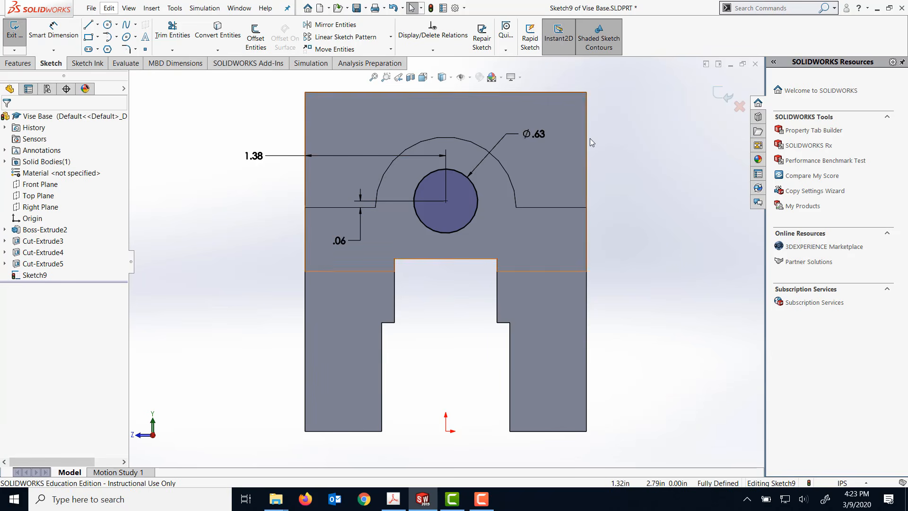
- Cut-extrude the circle through the arc-topped end with the Up To Next end condition
{"action": "middle_click_drag", "start_coordinate": [675, 150], "coordinate": [644, 192]}
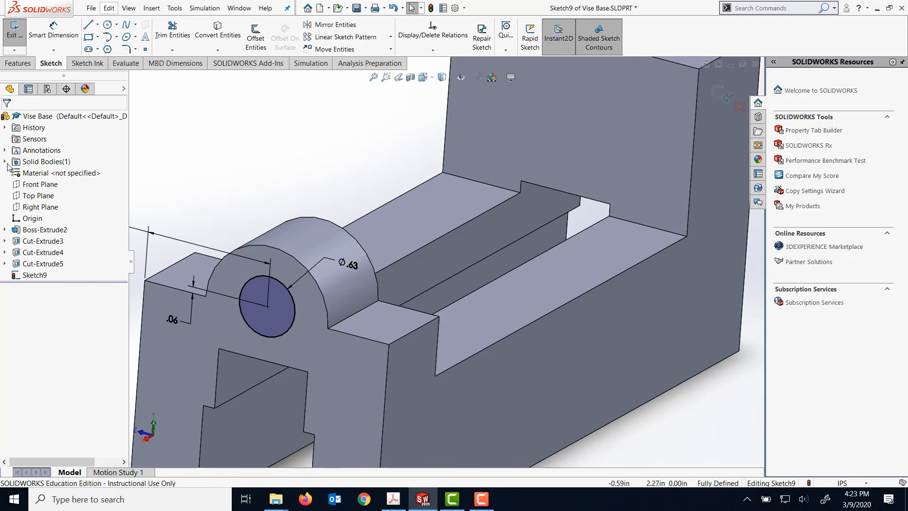
{"action": "left_click", "coordinate": [25, 66]}
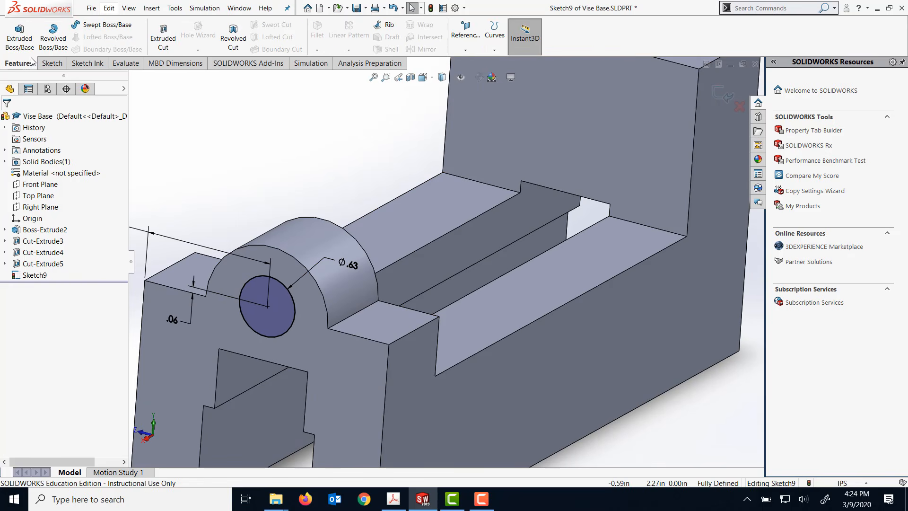
{"action": "left_click", "coordinate": [163, 34]}
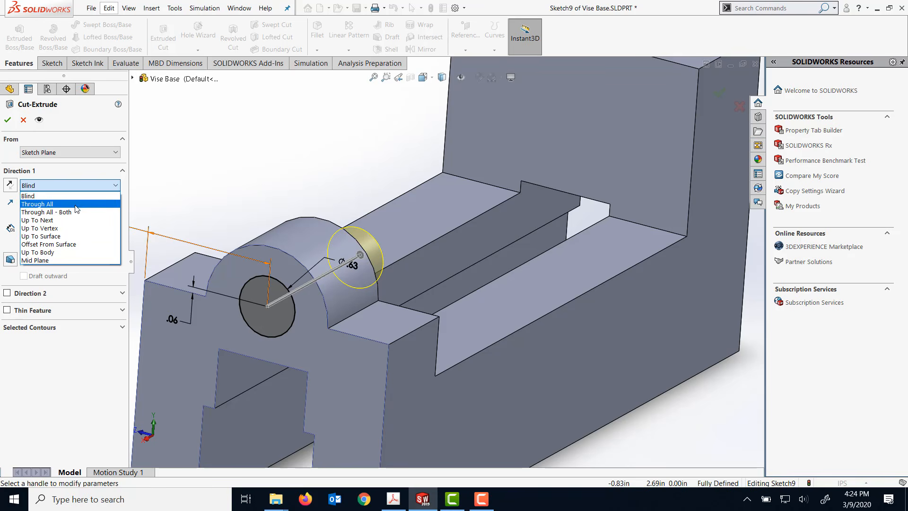
{"action": "left_click", "coordinate": [72, 220]}
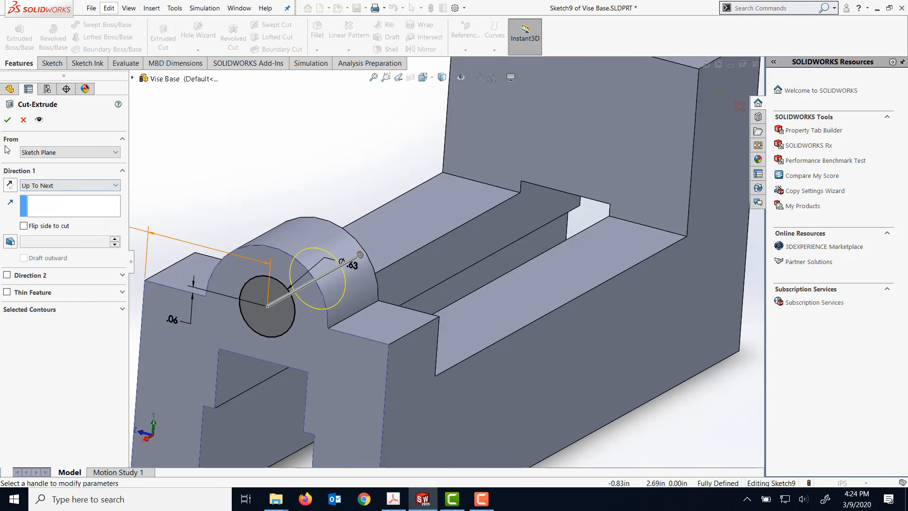
{"action": "left_click", "coordinate": [8, 120]}
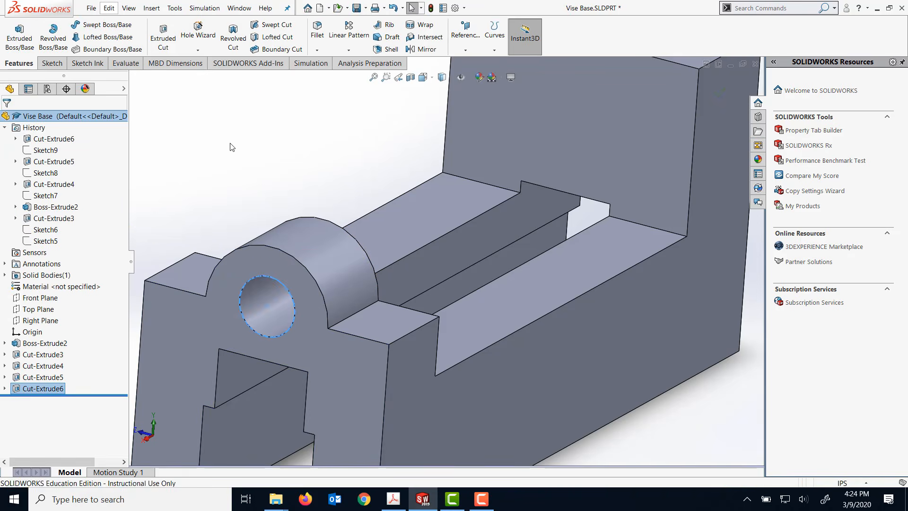
- Examine the part with its new hole, and check the block's base sketch in the feature history
{"action": "middle_click_drag", "start_coordinate": [232, 147], "coordinate": [243, 109]}
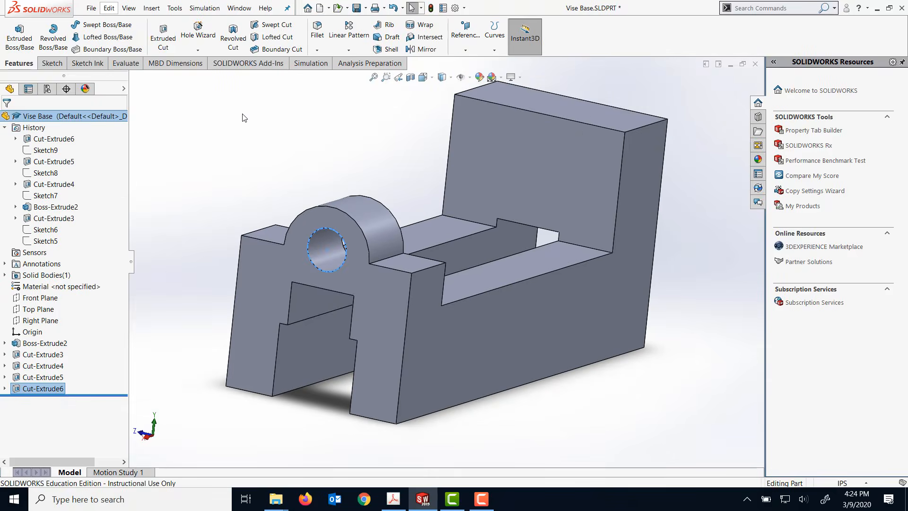
{"action": "scroll", "coordinate": [250, 120], "scroll_direction": "up", "scroll_amount": 4}
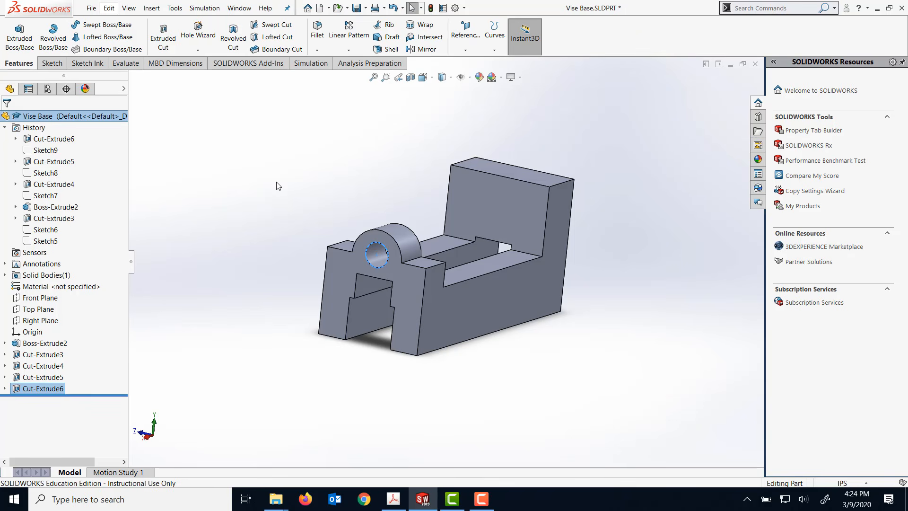
{"action": "mouse_move", "coordinate": [284, 196]}
{"action": "middle_mouse_down"}
{"action": "mouse_move", "coordinate": [282, 170]}
{"action": "mouse_move", "coordinate": [269, 225]}
{"action": "mouse_move", "coordinate": [251, 209]}
{"action": "mouse_move", "coordinate": [270, 189]}
{"action": "middle_mouse_up"}
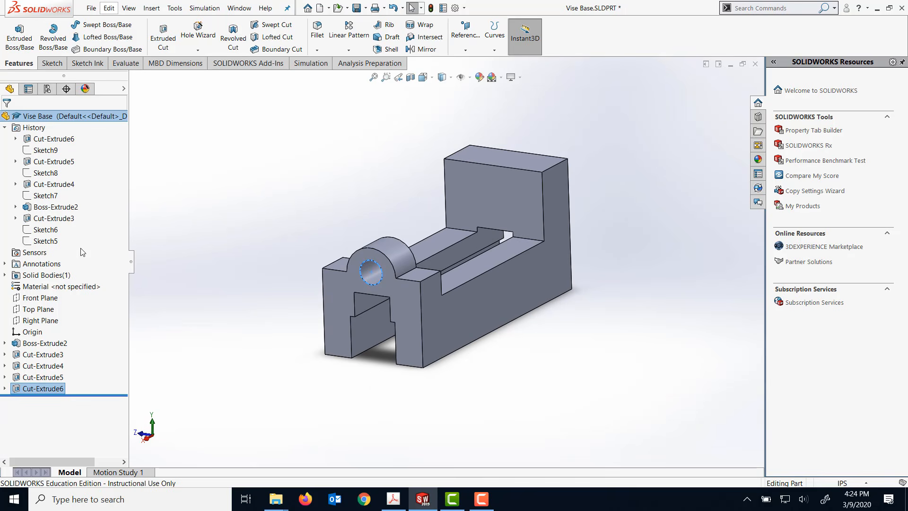
{"action": "left_click", "coordinate": [45, 242]}
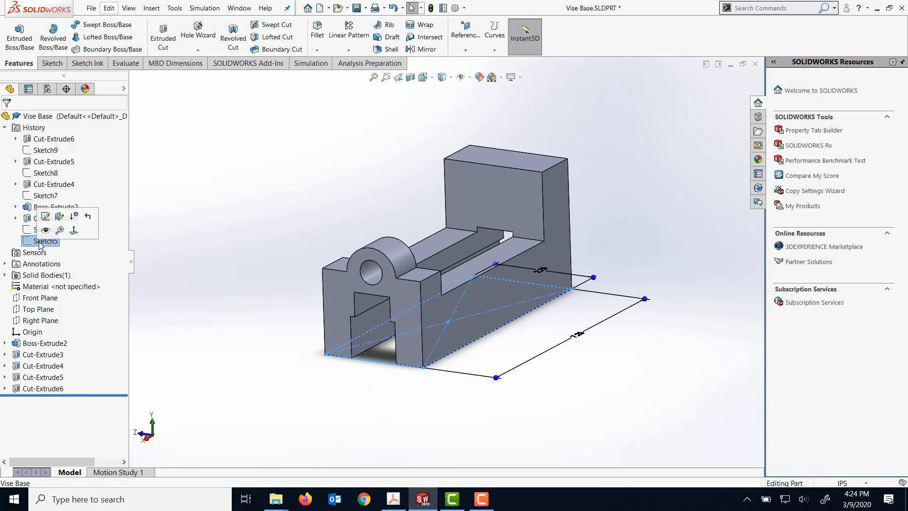
{"action": "left_click", "coordinate": [162, 170]}
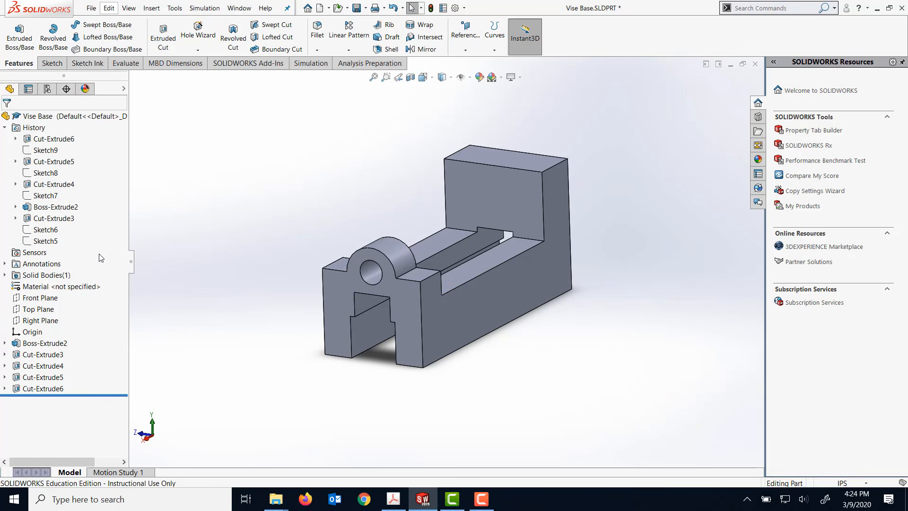
{"action": "scroll", "coordinate": [133, 230], "scroll_direction": "up", "scroll_amount": 3}
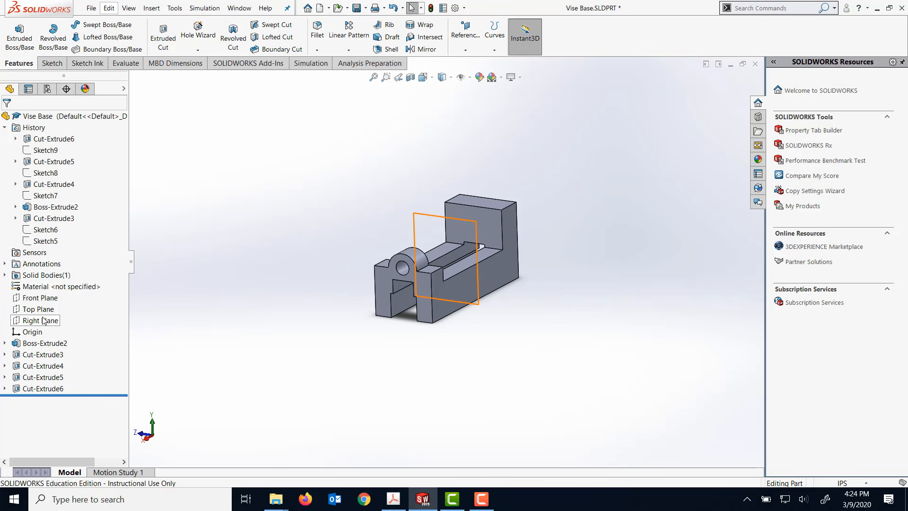
{"action": "left_click", "coordinate": [5, 128]}
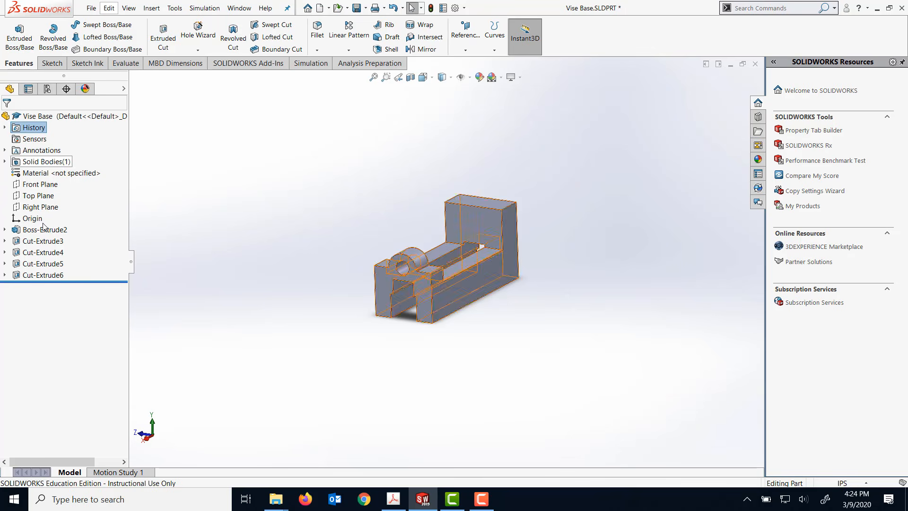
- On the Top Plane, sketch a corner rectangle about 1.25 by 0.86 in outward from the block's lower-left corner, along its lower long edge
{"action": "left_click", "coordinate": [38, 197]}
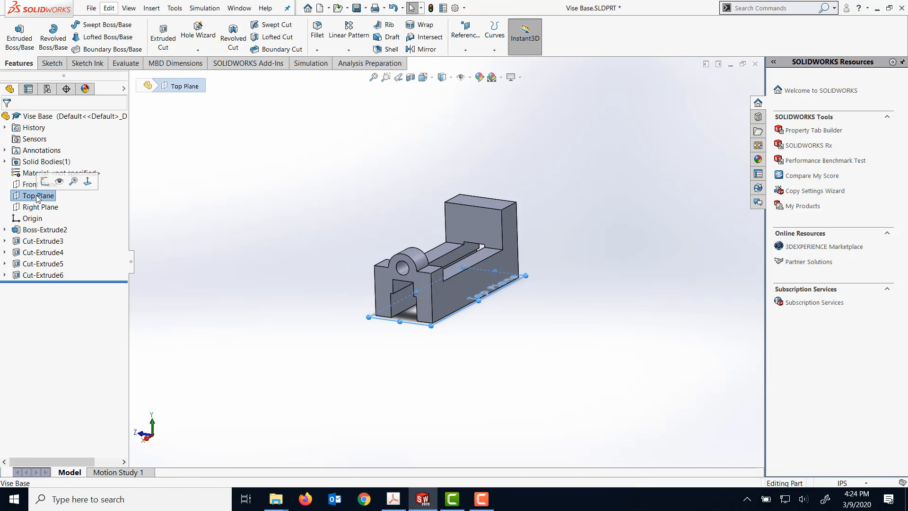
{"action": "left_click", "coordinate": [88, 182]}
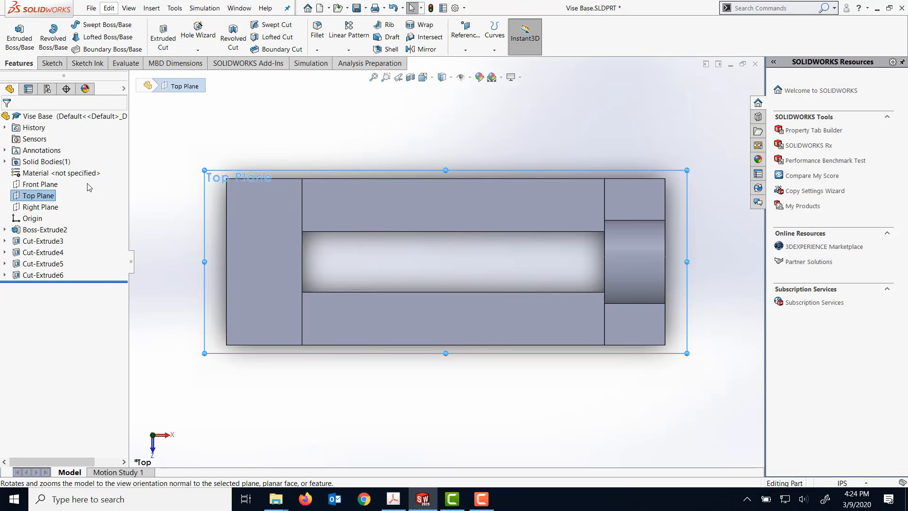
{"action": "left_click", "coordinate": [39, 64]}
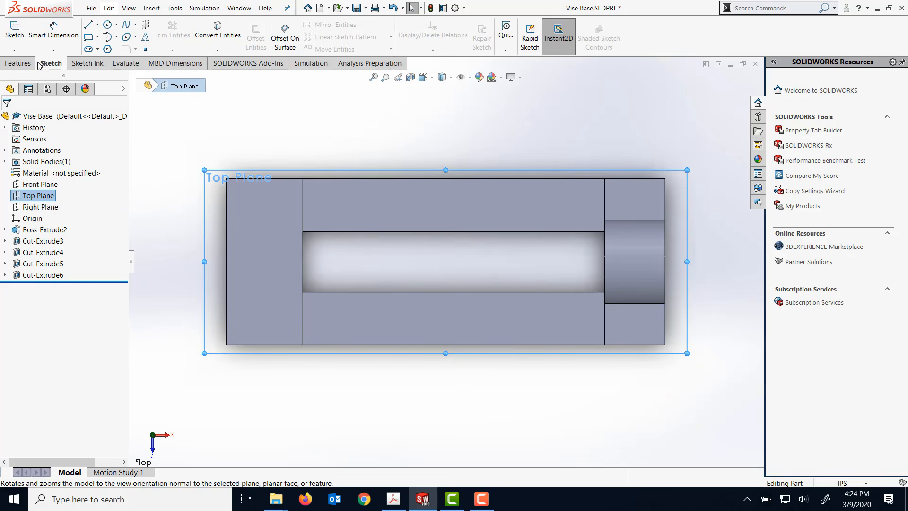
{"action": "left_click", "coordinate": [89, 38]}
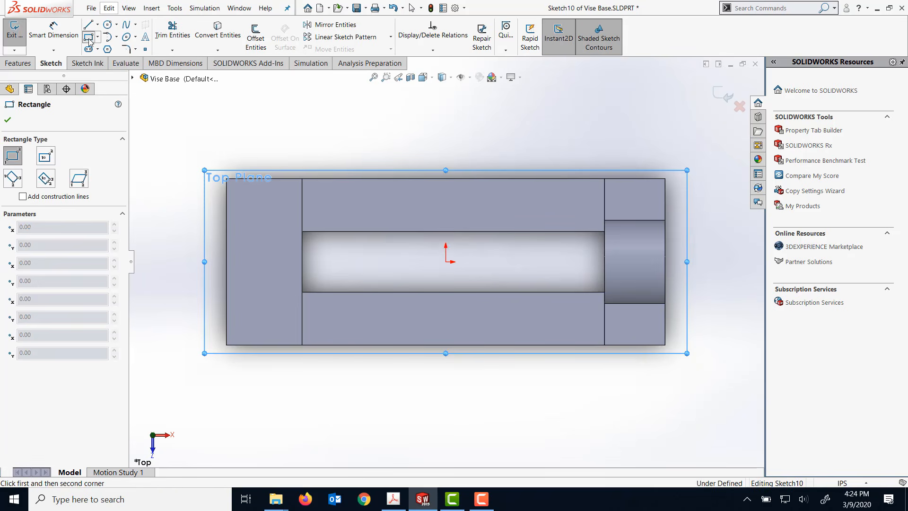
{"action": "left_click", "coordinate": [226, 345]}
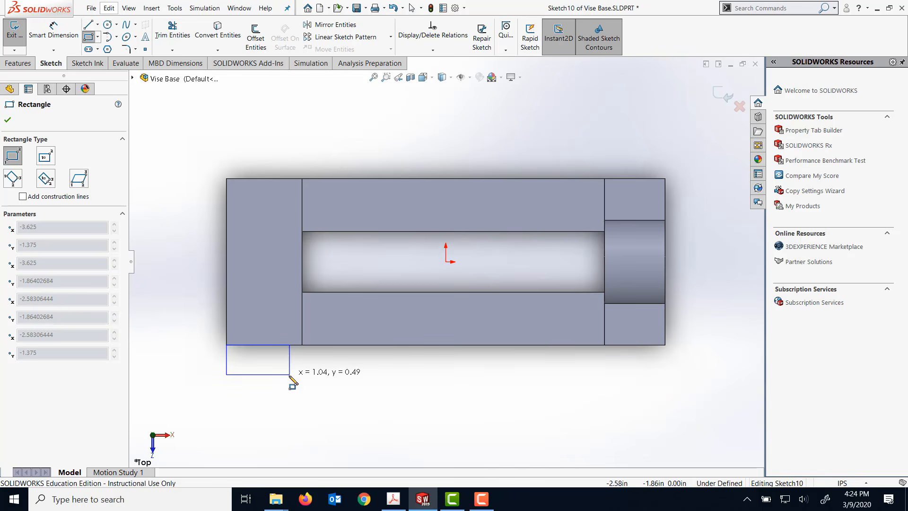
{"action": "left_click", "coordinate": [303, 398]}
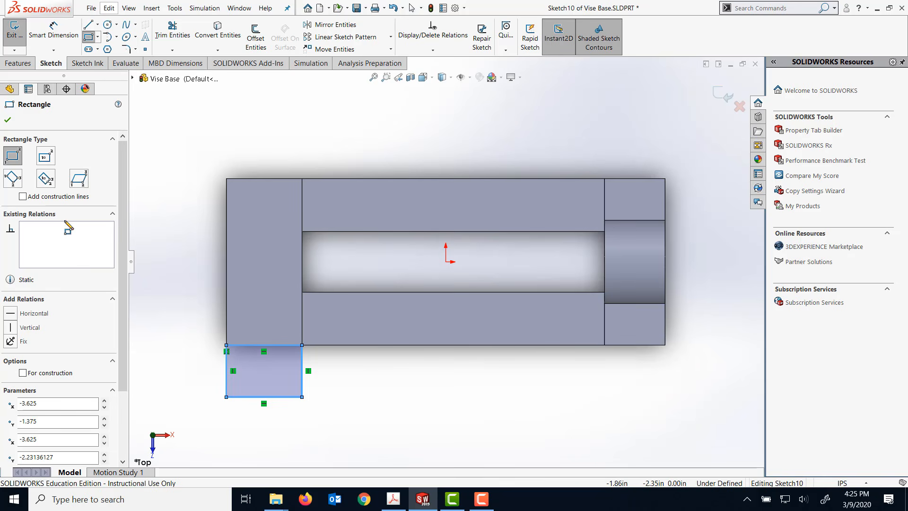
- Dimension the rectangle's horizontal side to 1.5 in
{"action": "left_click", "coordinate": [54, 31]}
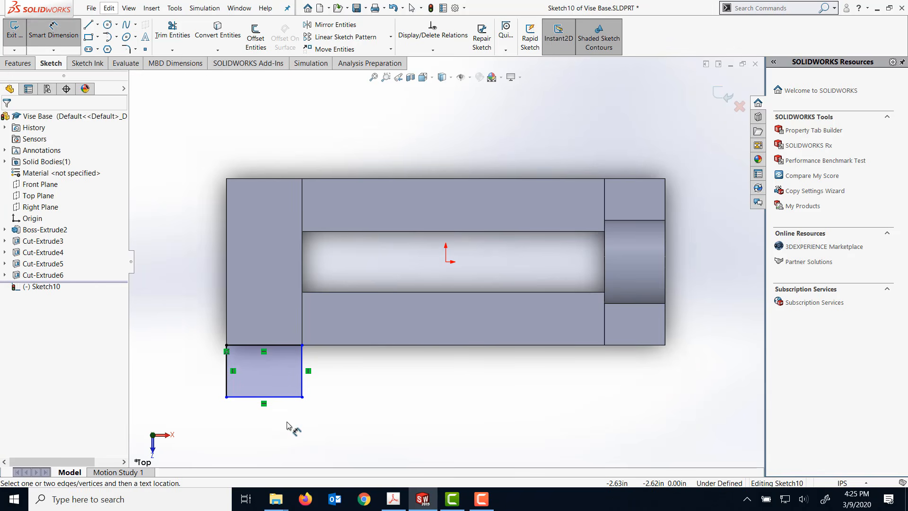
{"action": "left_click", "coordinate": [283, 397]}
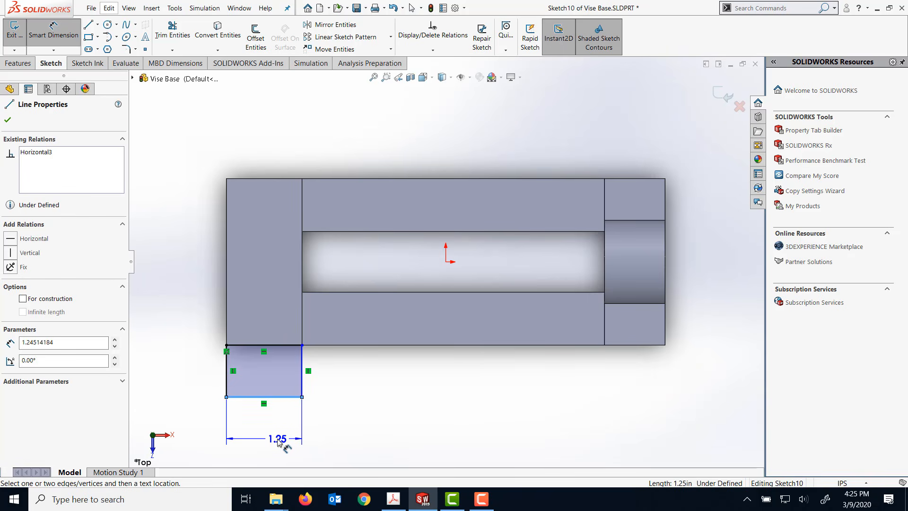
{"action": "left_click", "coordinate": [265, 439]}
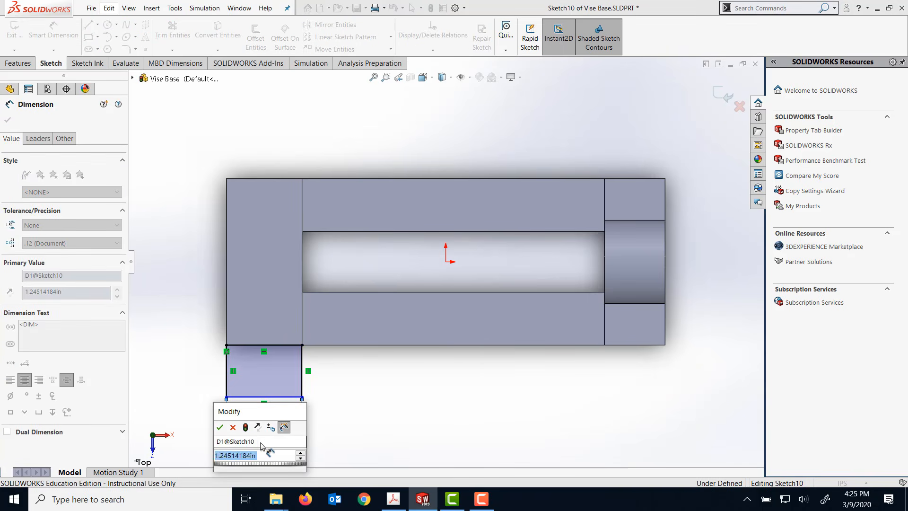
{"action": "type", "text": "1.5"}
{"action": "key", "text": "Return"}
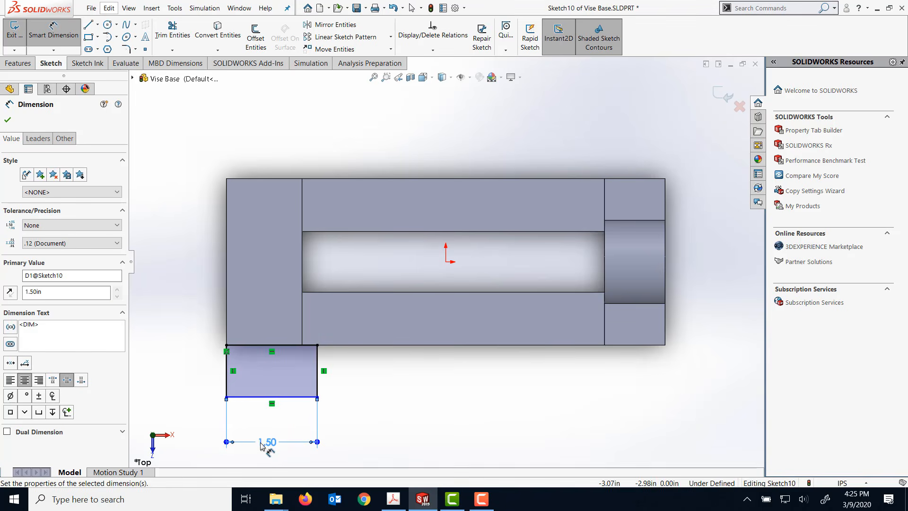
- Dimension the rectangle's vertical side to 1 in
{"action": "left_click", "coordinate": [227, 378]}
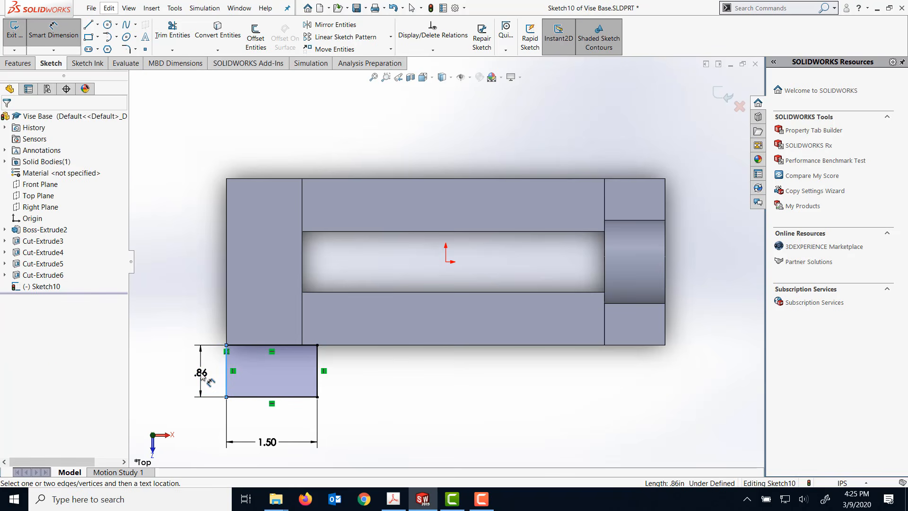
{"action": "left_click", "coordinate": [202, 375]}
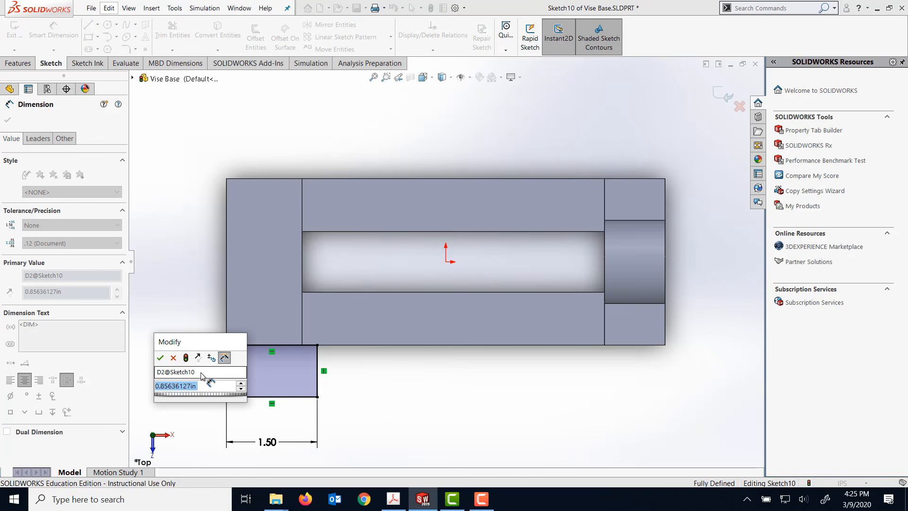
{"action": "type", "text": "1"}
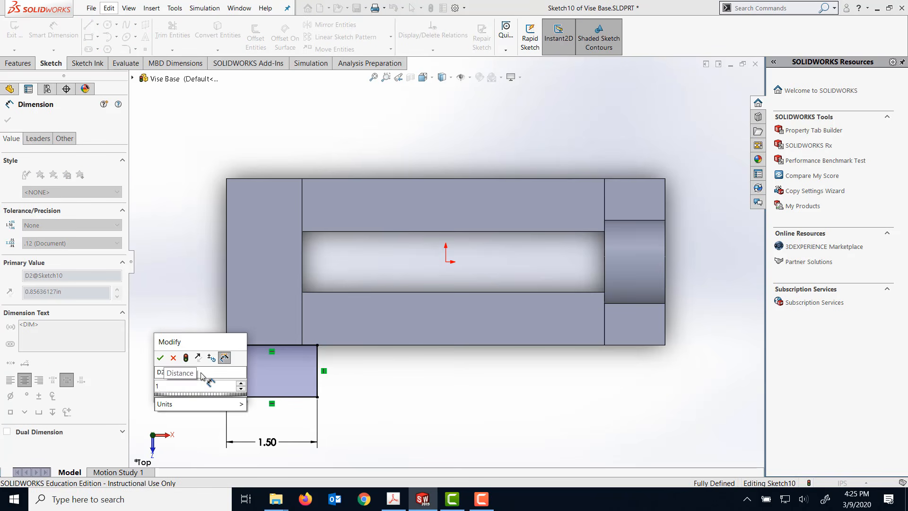
{"action": "key", "text": "Return"}
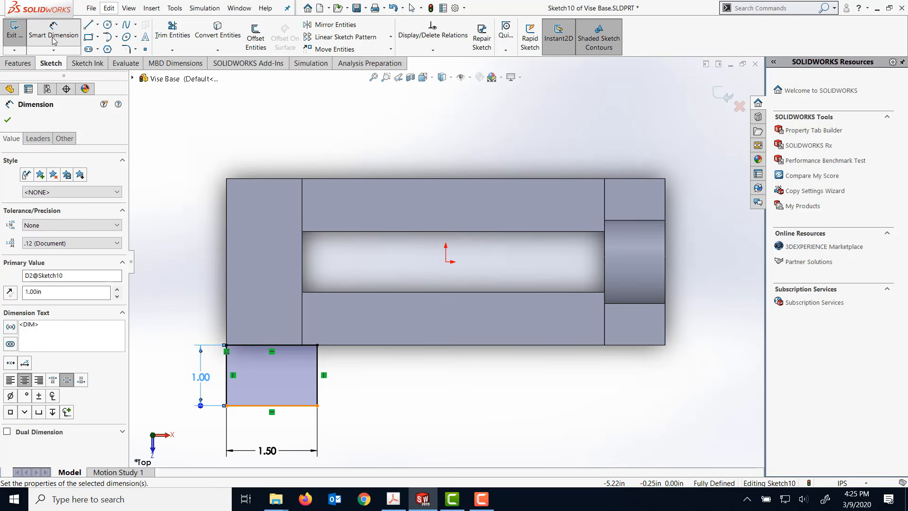
- Draw a vertical construction centerline through the tab rectangle, from the midpoint of its upper side to the midpoint of its lower side
{"action": "left_click", "coordinate": [55, 39]}
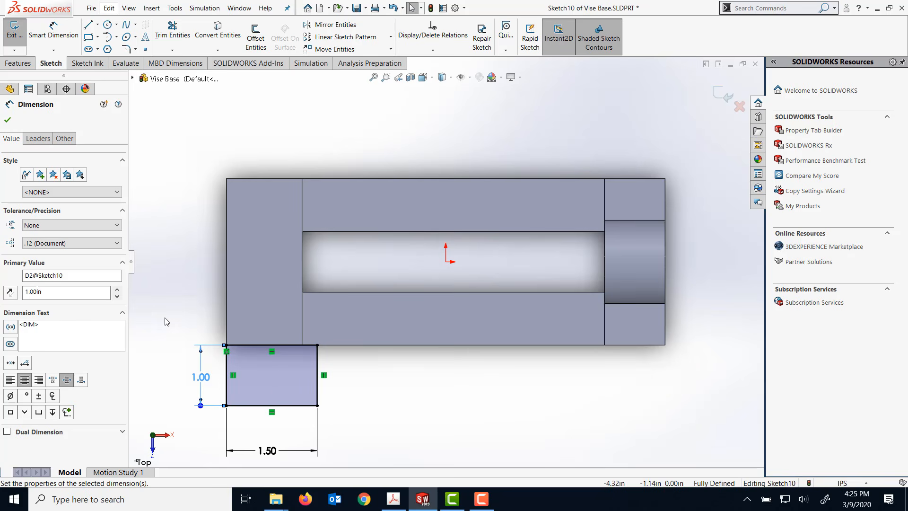
{"action": "left_click", "coordinate": [98, 25]}
{"action": "left_click", "coordinate": [108, 49]}
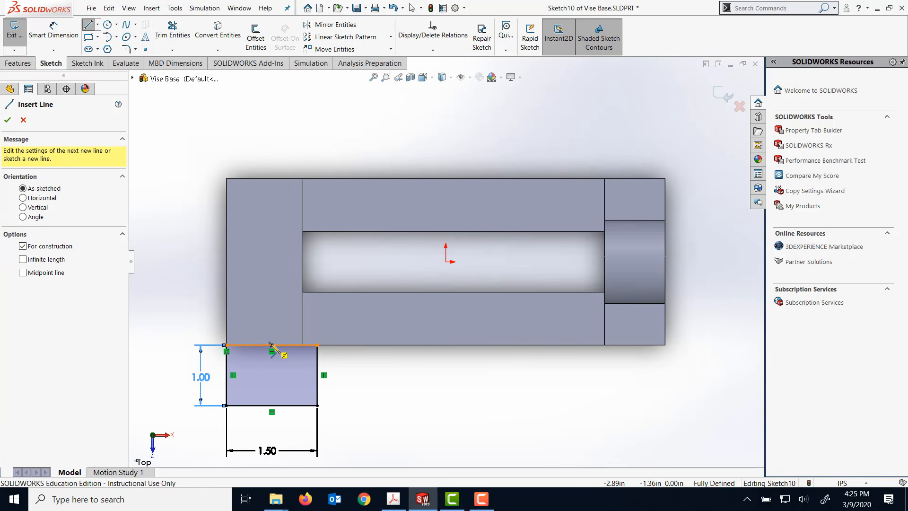
{"action": "left_click", "coordinate": [271, 345]}
{"action": "left_click", "coordinate": [271, 405]}
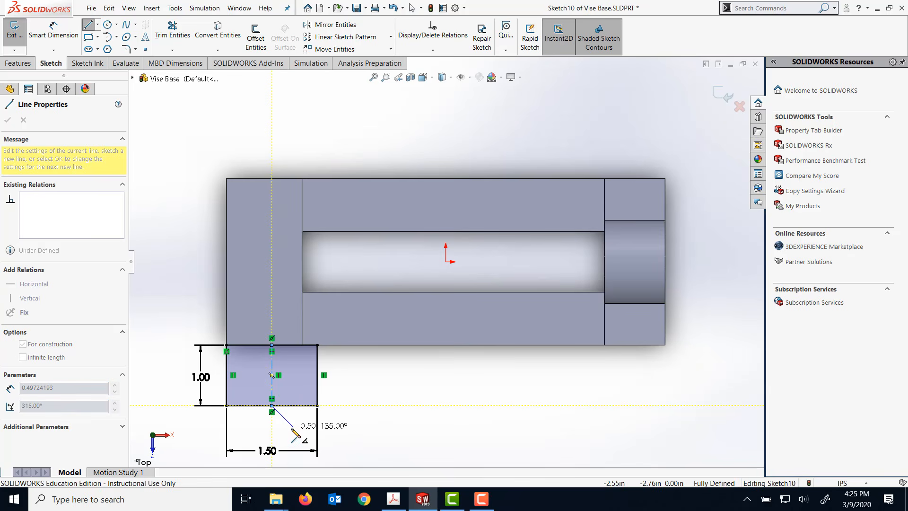
{"action": "key", "text": "Escape"}
{"action": "key", "text": "Escape"}
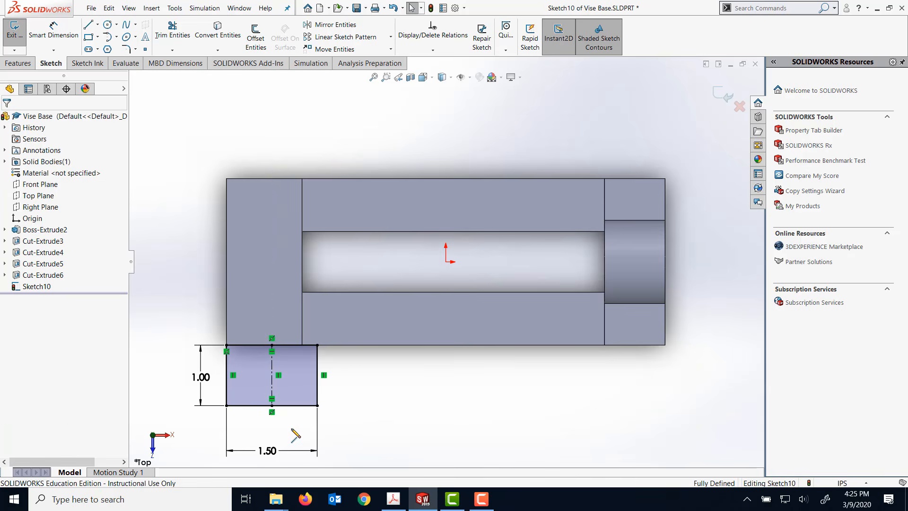
- Sketch an open three-sided slot outline about 0.76 in wide and 0.55 in deep, rising from the rectangle's lower side around the centerline
{"action": "left_click", "coordinate": [88, 25]}
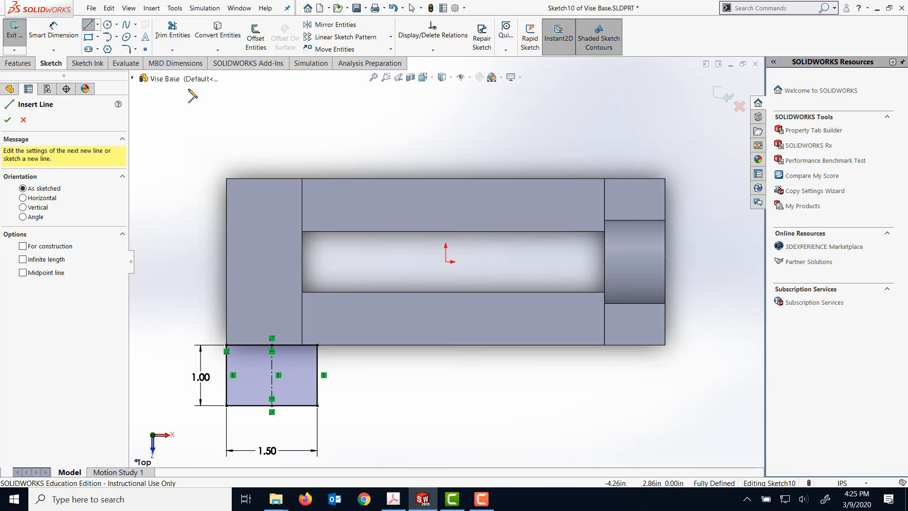
{"action": "left_click", "coordinate": [293, 405]}
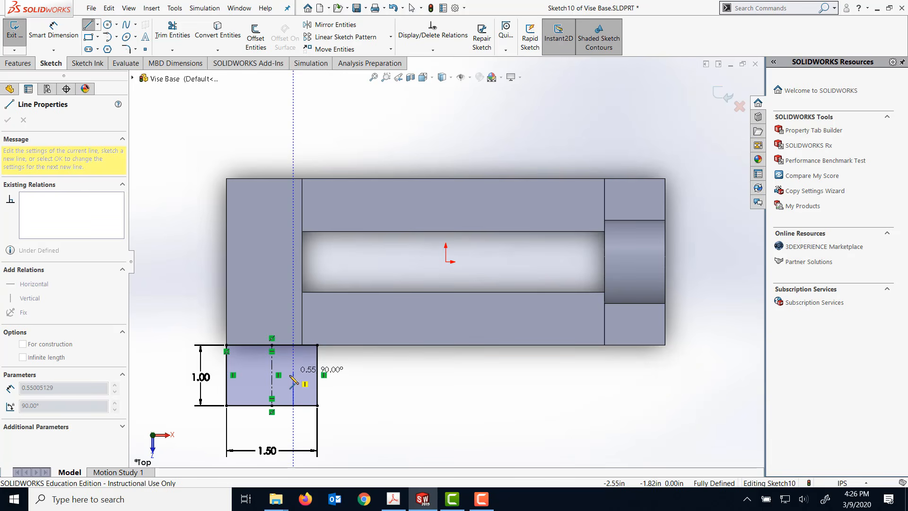
{"action": "left_click", "coordinate": [294, 372]}
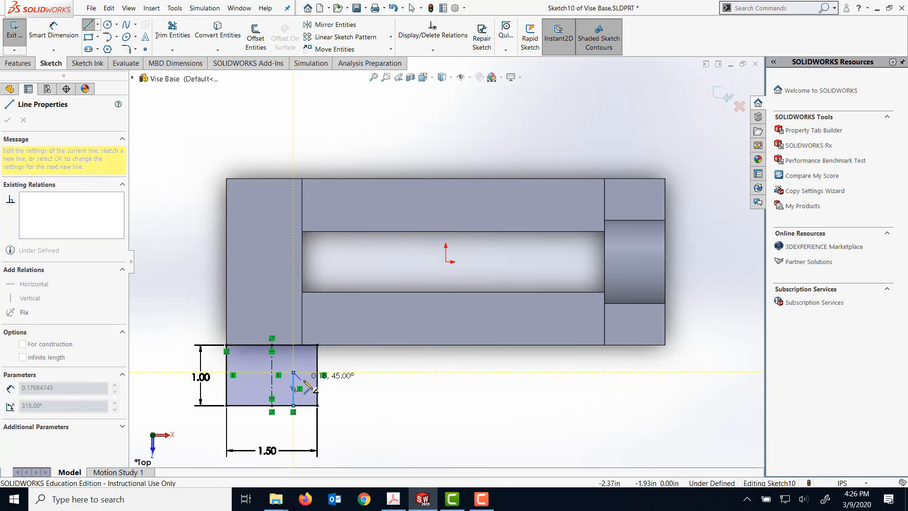
{"action": "left_click", "coordinate": [248, 373]}
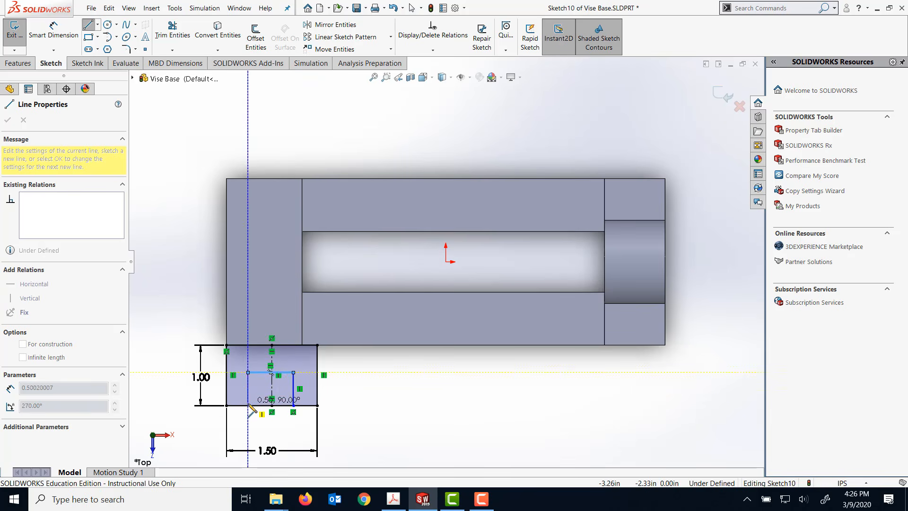
{"action": "left_click", "coordinate": [248, 406]}
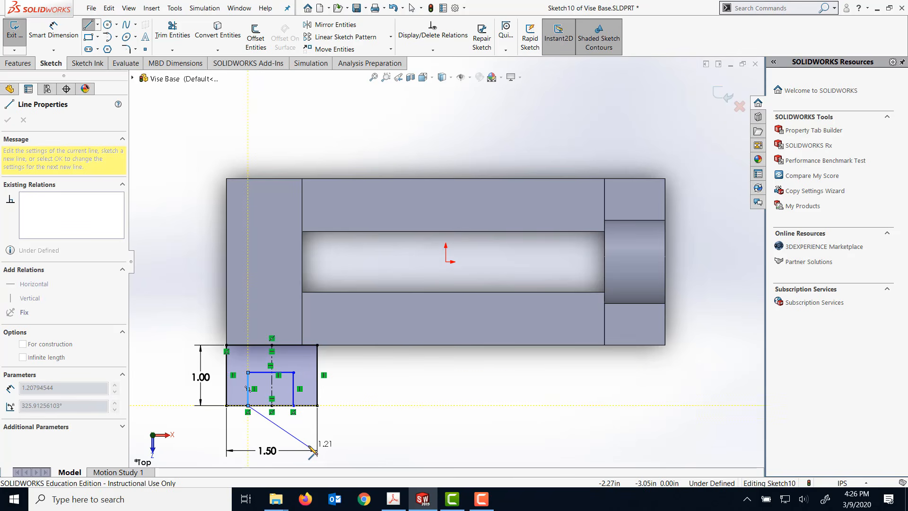
{"action": "key", "text": "Escape"}
{"action": "key", "text": "Escape"}
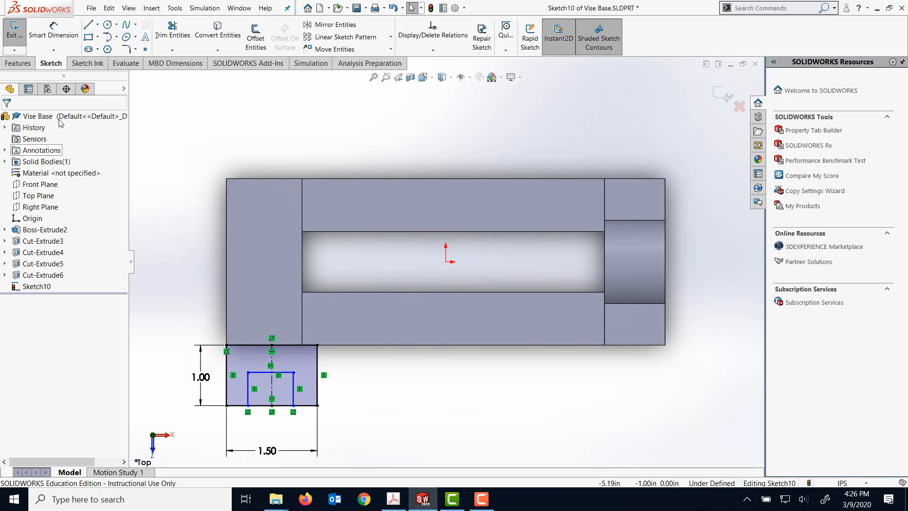
- Dimension the slot outline's vertical side to 0.5 in
{"action": "left_click", "coordinate": [53, 34]}
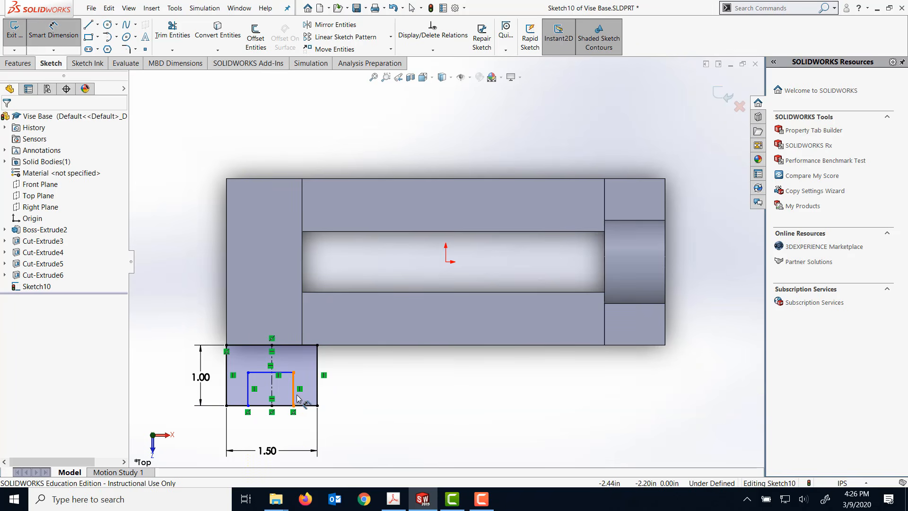
{"action": "left_click", "coordinate": [293, 395]}
{"action": "left_click", "coordinate": [371, 387]}
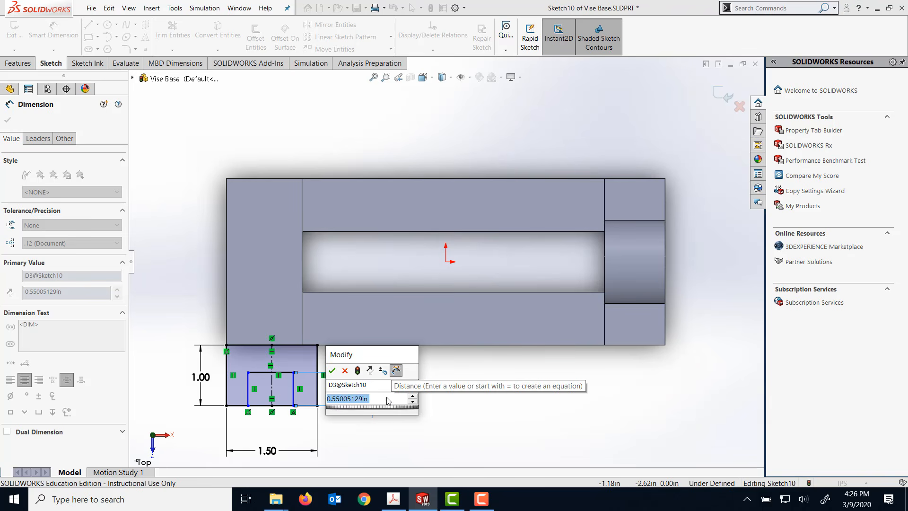
{"action": "left_click_drag", "start_coordinate": [368, 399], "coordinate": [336, 400]}
{"action": "type", "text": "5"}
{"action": "key", "text": "Return"}
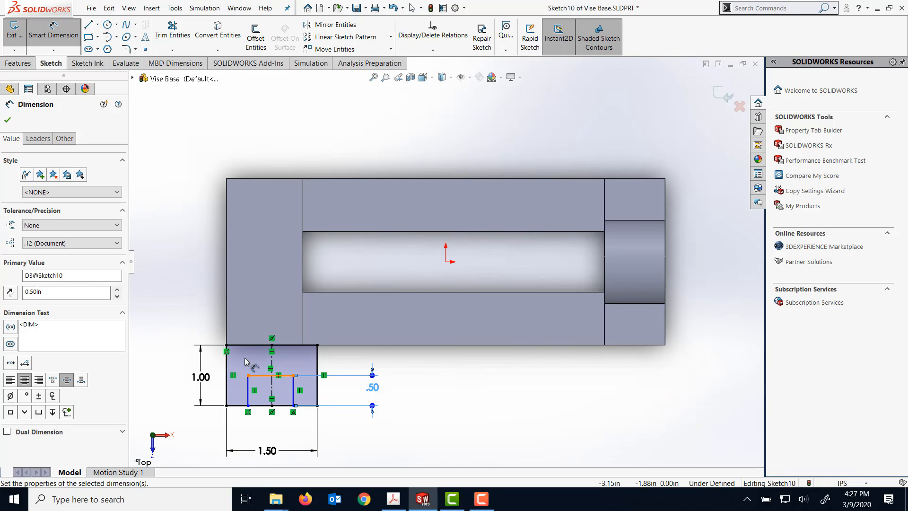
{"action": "key", "text": "Escape"}
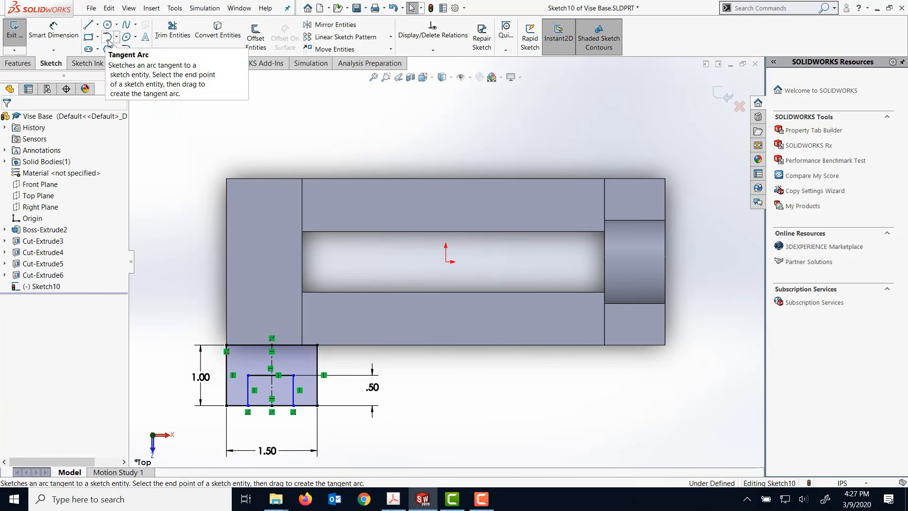
- Cap the slot outline with a tangent arc of about 0.38 in radius joining the upper ends of its two vertical lines
{"action": "left_click", "coordinate": [108, 37]}
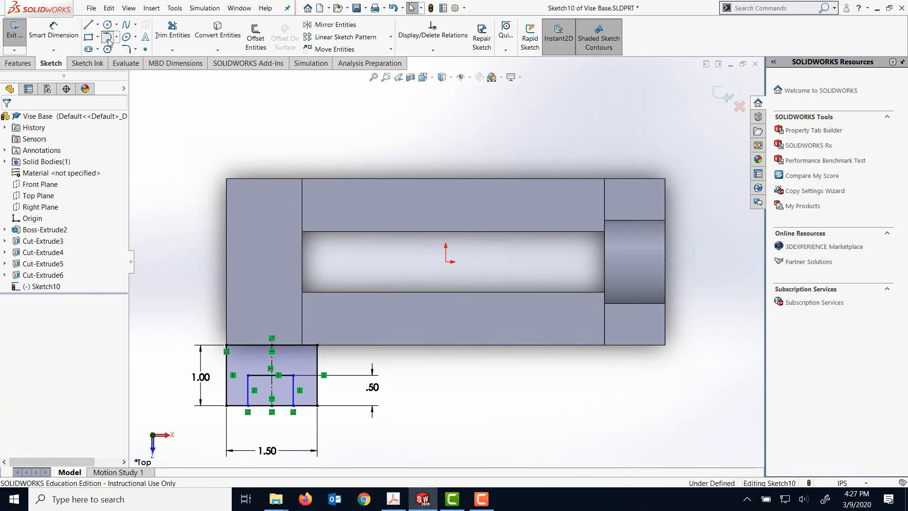
{"action": "left_click", "coordinate": [248, 375]}
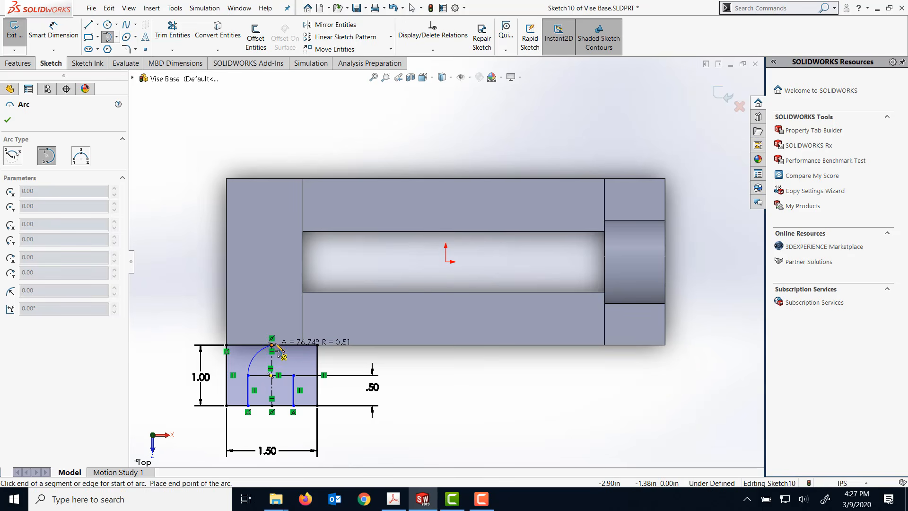
{"action": "left_click", "coordinate": [294, 376]}
{"action": "scroll", "coordinate": [379, 430], "scroll_direction": "down", "scroll_amount": 5}
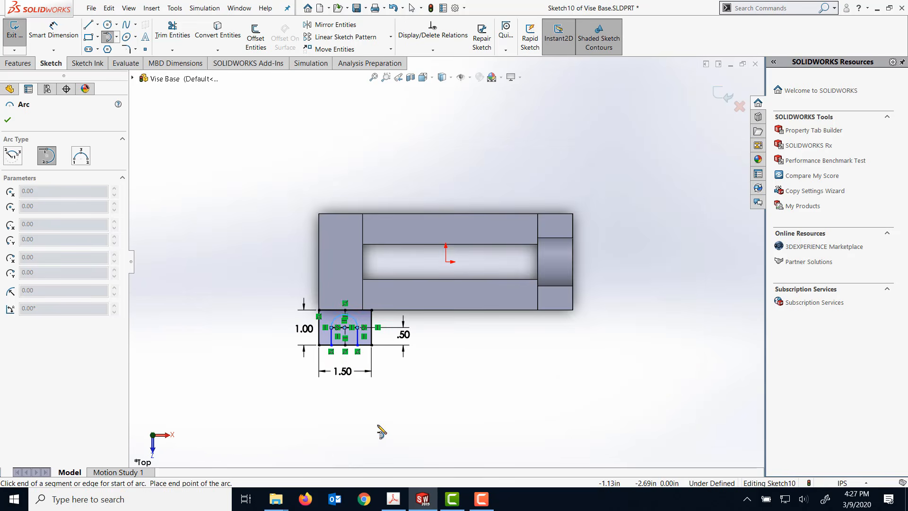
{"action": "scroll", "coordinate": [358, 403], "scroll_direction": "up", "scroll_amount": 2}
{"action": "scroll", "coordinate": [355, 397], "scroll_direction": "up", "scroll_amount": 1}
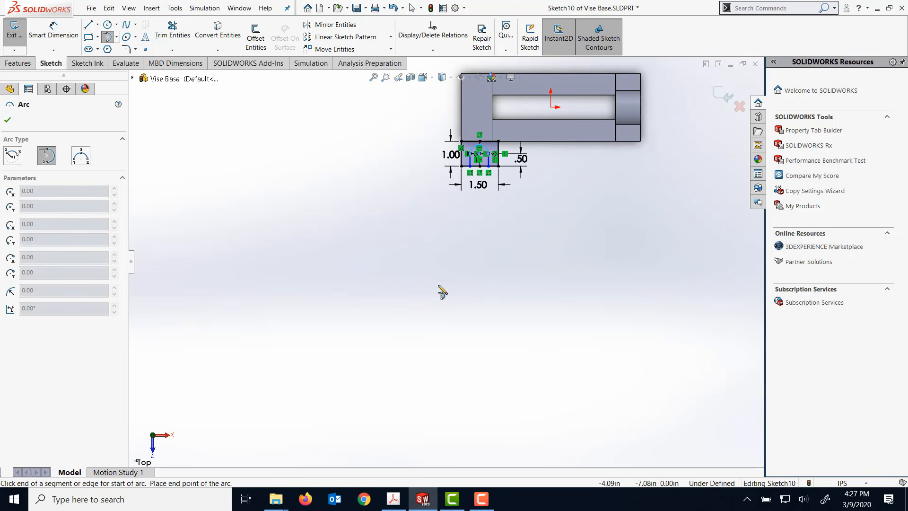
{"action": "key", "text": "f"}
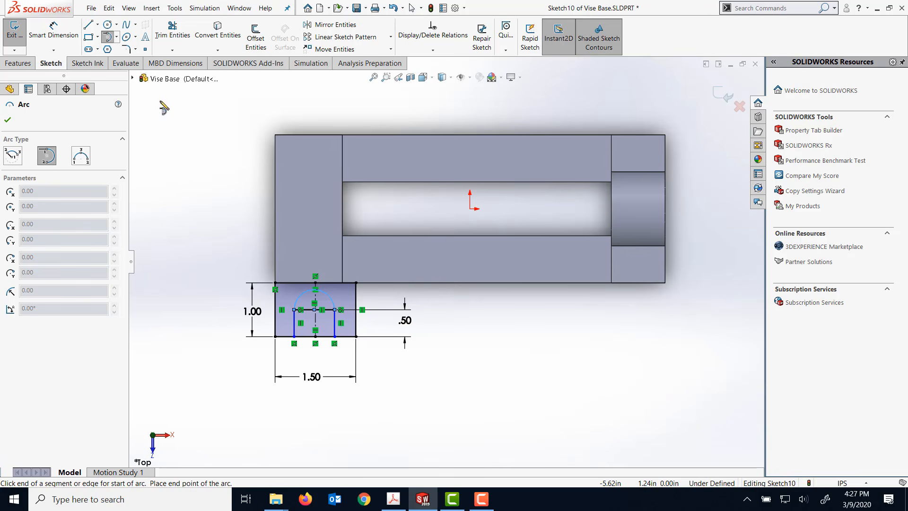
- Trim away the slot's horizontal line beneath the arc
{"action": "left_click", "coordinate": [181, 26]}
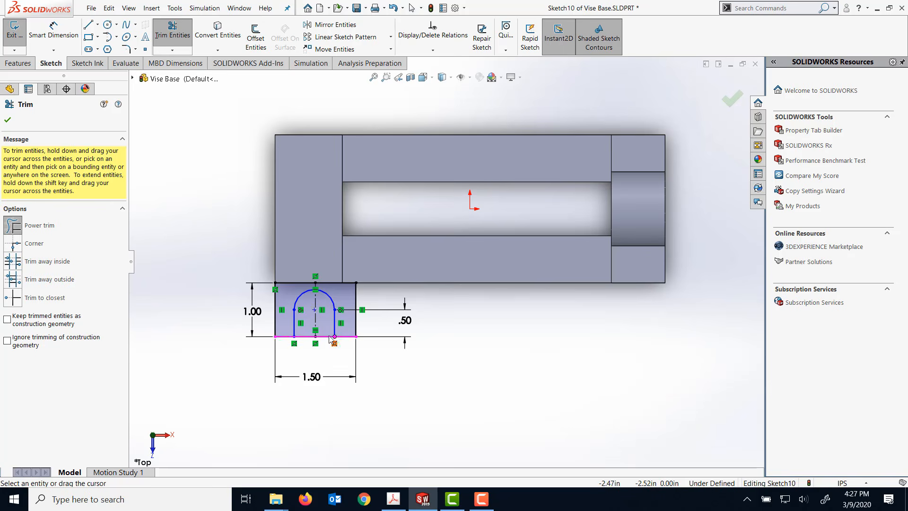
{"action": "scroll", "coordinate": [327, 312], "scroll_direction": "down", "scroll_amount": 5}
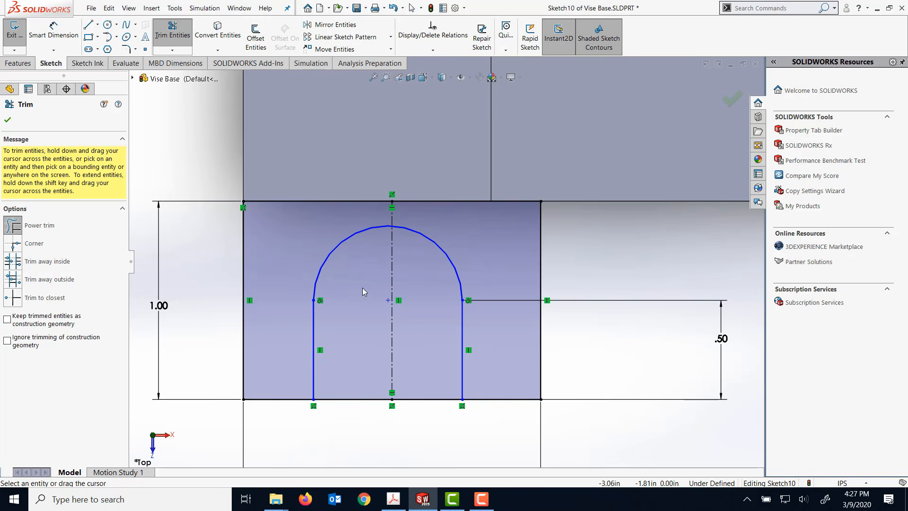
{"action": "left_click", "coordinate": [7, 119]}
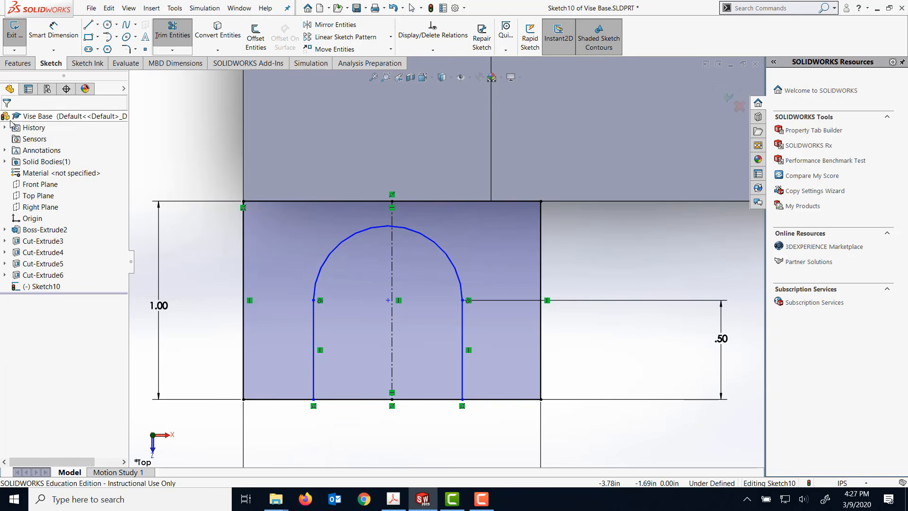
- Make the arc's center point coincident with the vertical centerline
{"action": "left_click", "coordinate": [389, 300]}
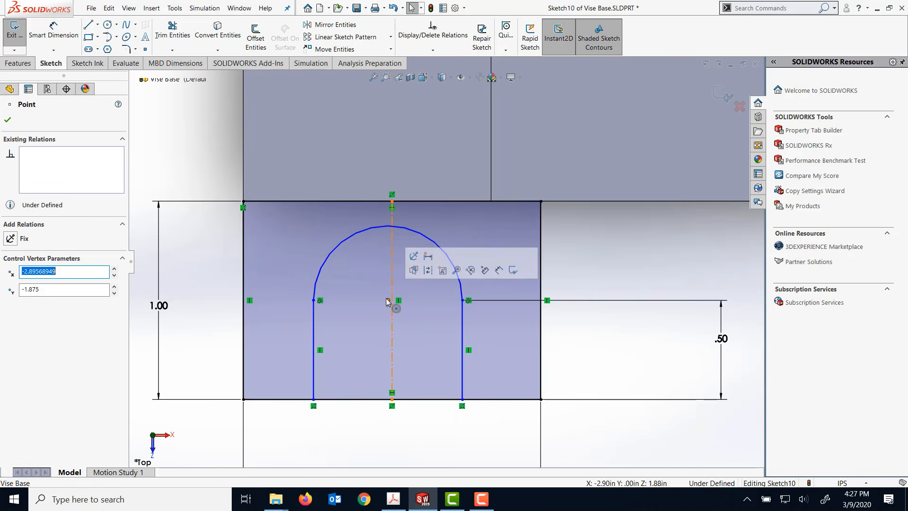
{"action": "left_click", "coordinate": [392, 327], "text": "ctrl"}
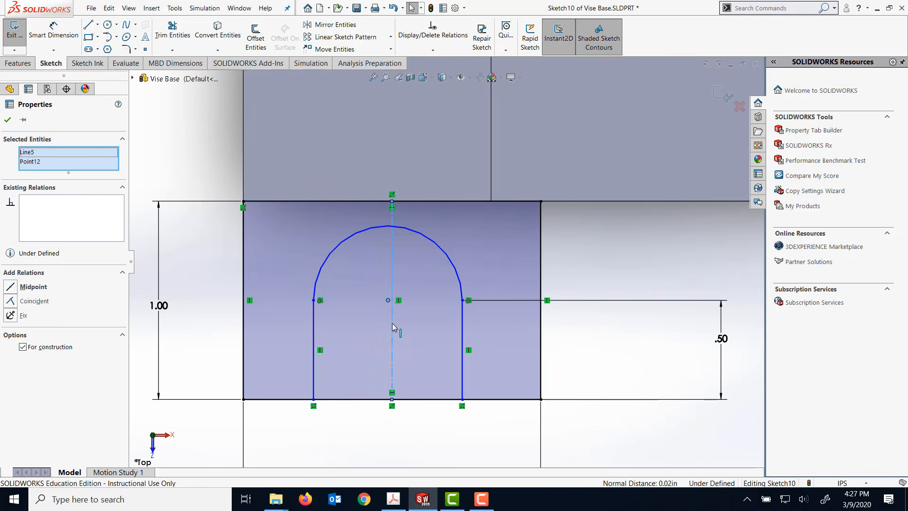
{"action": "left_click", "coordinate": [18, 305]}
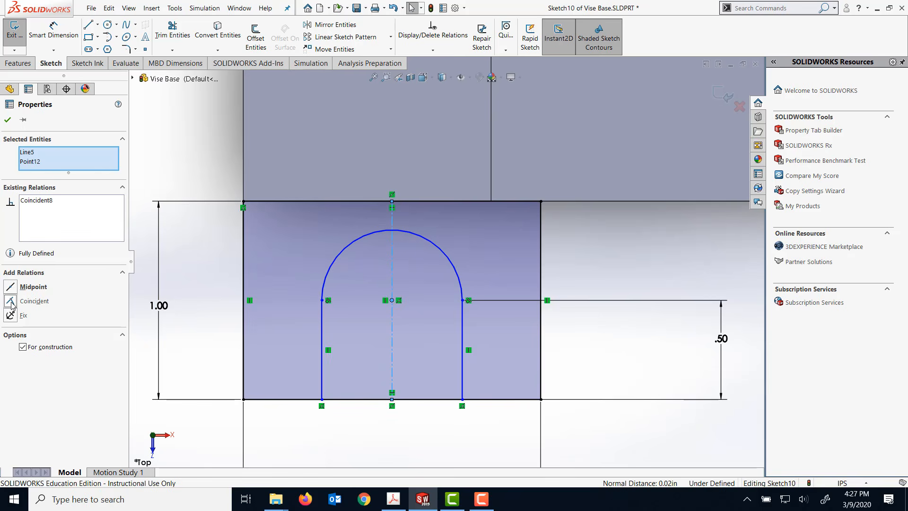
{"action": "left_click", "coordinate": [7, 119]}
- Dimension the slot arc's radius to 0.1 in
{"action": "left_click", "coordinate": [55, 40]}
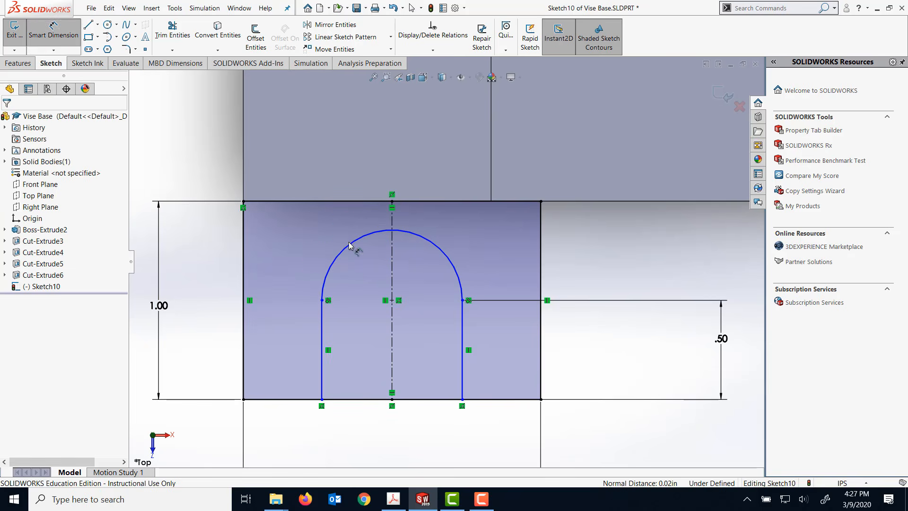
{"action": "left_click", "coordinate": [328, 240]}
{"action": "left_click", "coordinate": [314, 235]}
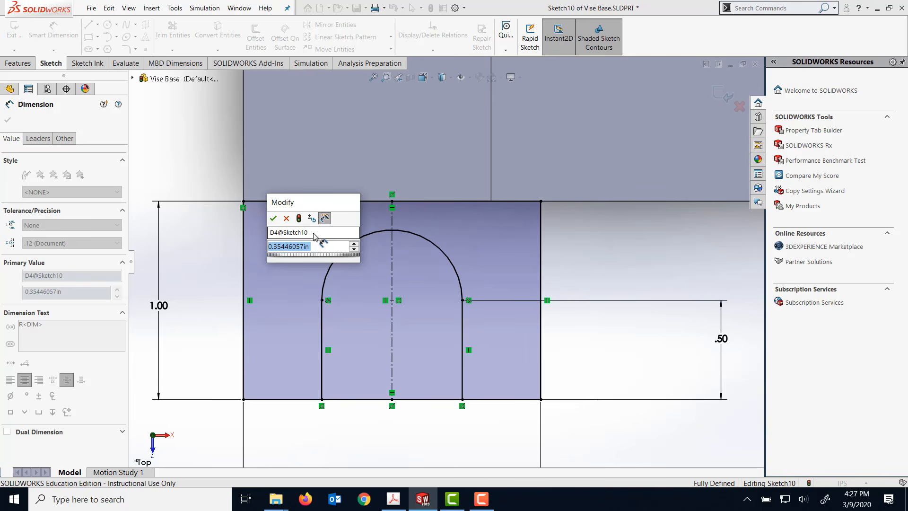
{"action": "type", "text": ".1"}
{"action": "key", "text": "Return"}
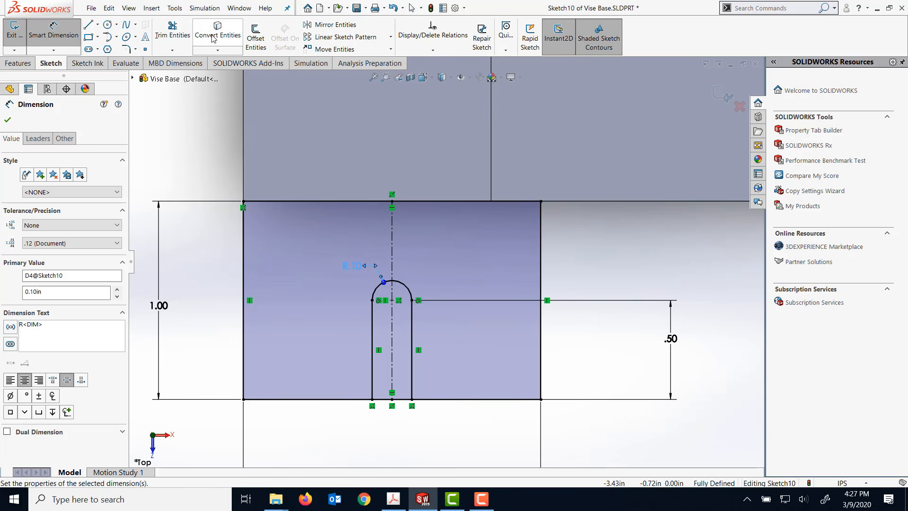
- Trim the rectangle's lower side between the slot's two vertical lines to open the slot
{"action": "left_click", "coordinate": [172, 29]}
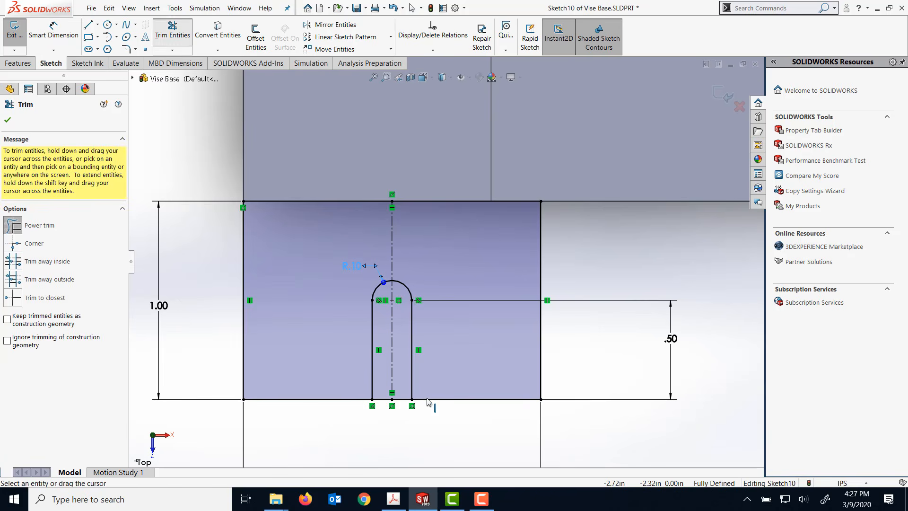
{"action": "left_click", "coordinate": [385, 399]}
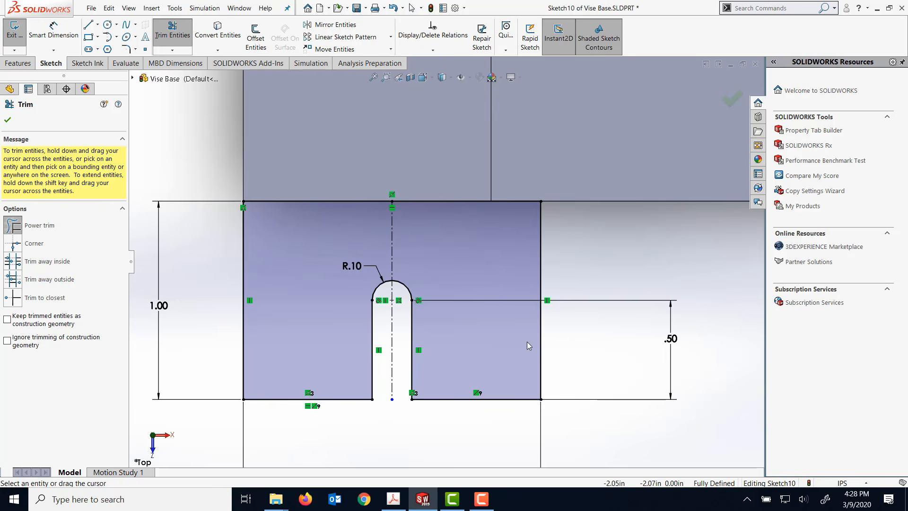
{"action": "left_click", "coordinate": [7, 119]}
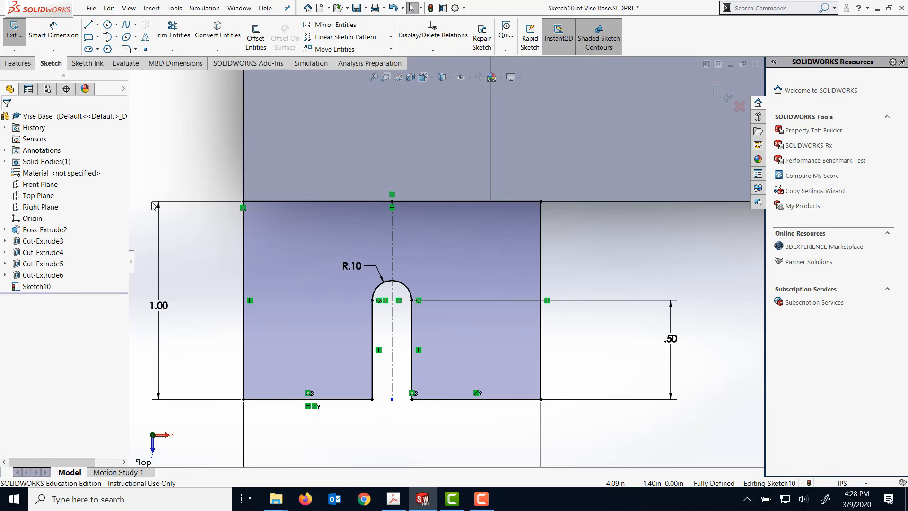
- Extrude the slotted tab sketch as a blind boss 0.5 in deep, merged with the vise base
{"action": "middle_click_drag", "start_coordinate": [152, 202], "coordinate": [157, 181]}
{"action": "scroll", "coordinate": [158, 183], "scroll_direction": "up", "scroll_amount": 3}
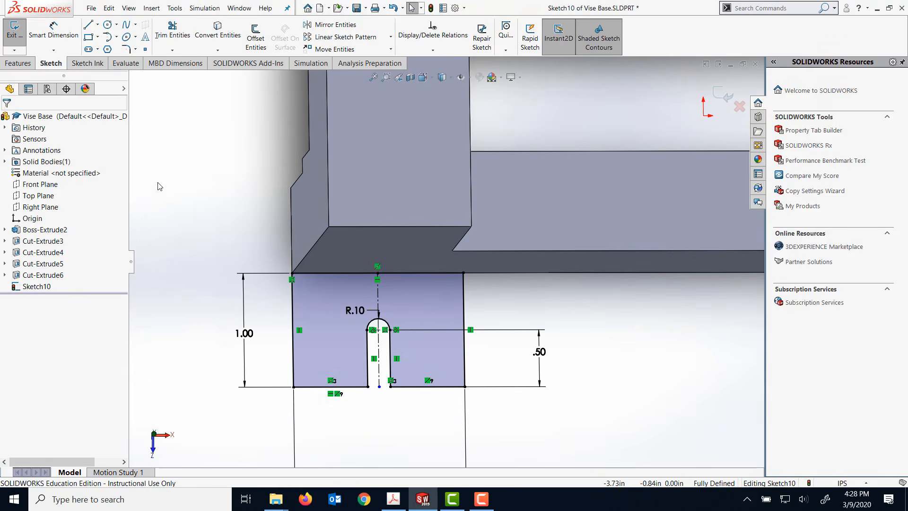
{"action": "left_click", "coordinate": [19, 63]}
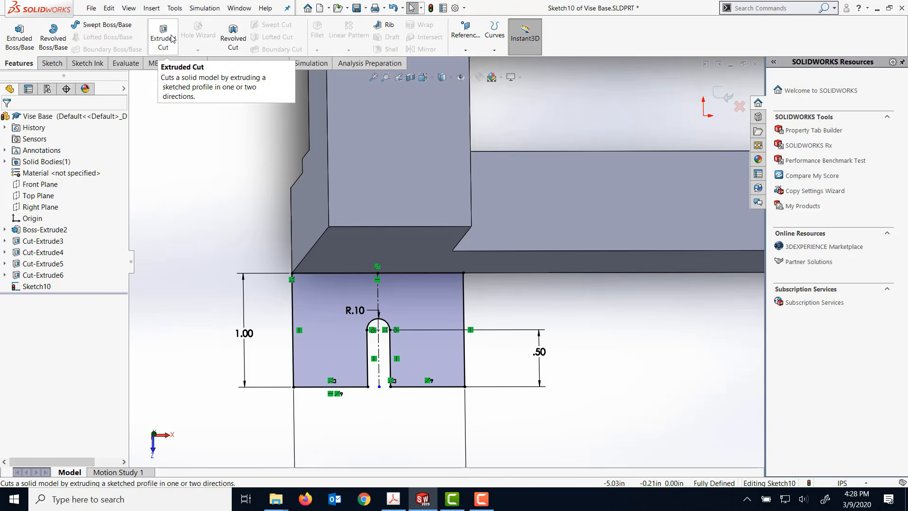
{"action": "left_click", "coordinate": [13, 42]}
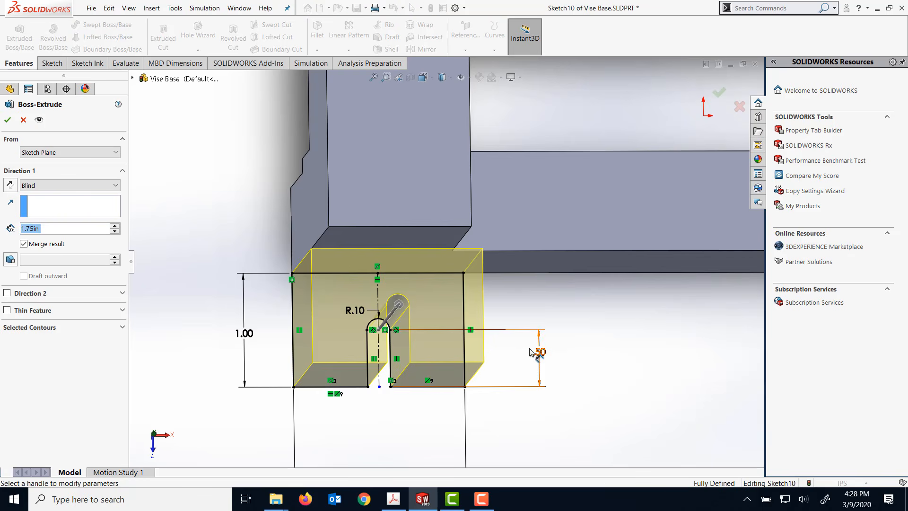
{"action": "middle_click_drag", "start_coordinate": [529, 349], "coordinate": [529, 346]}
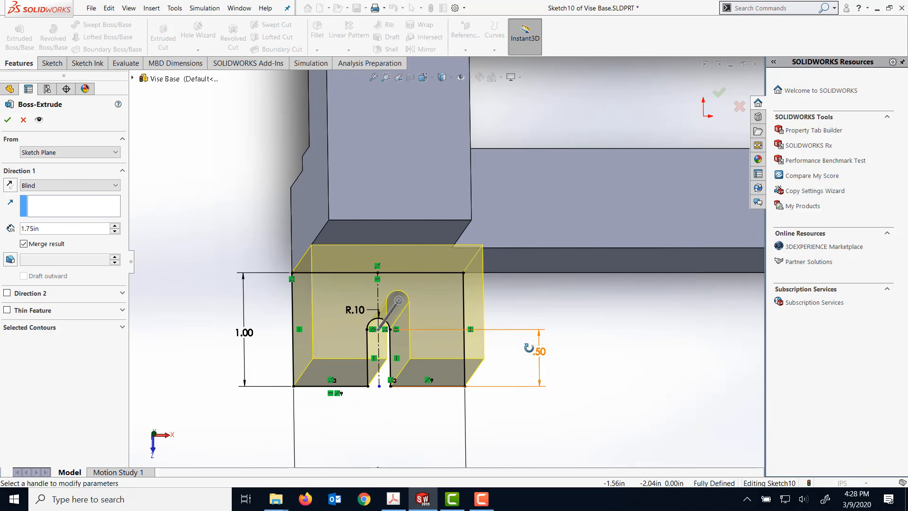
{"action": "double_click", "coordinate": [52, 228]}
{"action": "type", "text": ".5"}
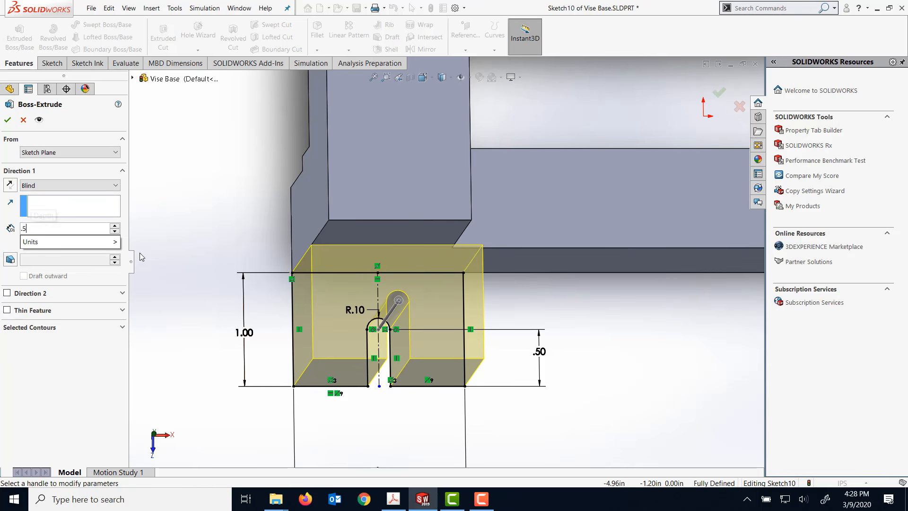
{"action": "left_click", "coordinate": [7, 120]}
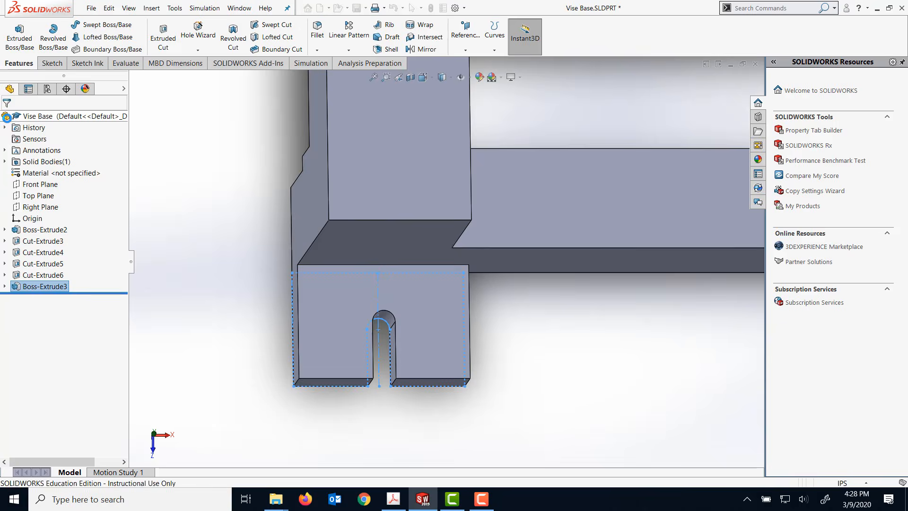
- Reopen the slotted tab's extrusion definition to check its depth and direction, and accept it
{"action": "middle_click_drag", "start_coordinate": [285, 211], "coordinate": [285, 215]}
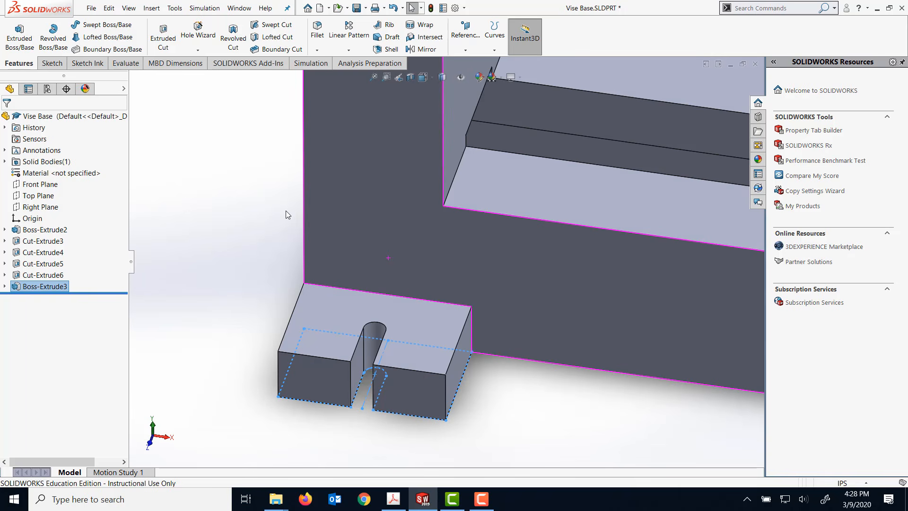
{"action": "right_click", "coordinate": [60, 287]}
{"action": "left_click", "coordinate": [66, 263]}
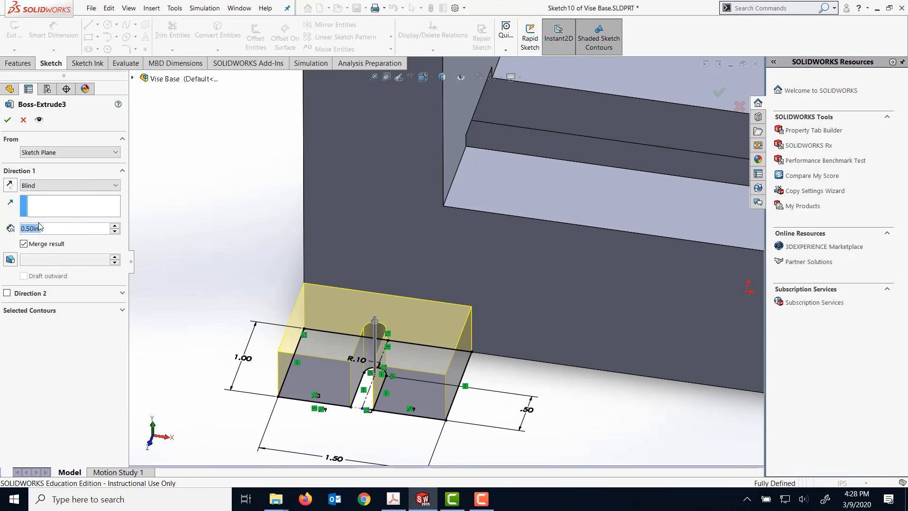
{"action": "left_click", "coordinate": [7, 119]}
{"action": "scroll", "coordinate": [206, 254], "scroll_direction": "up", "scroll_amount": 5}
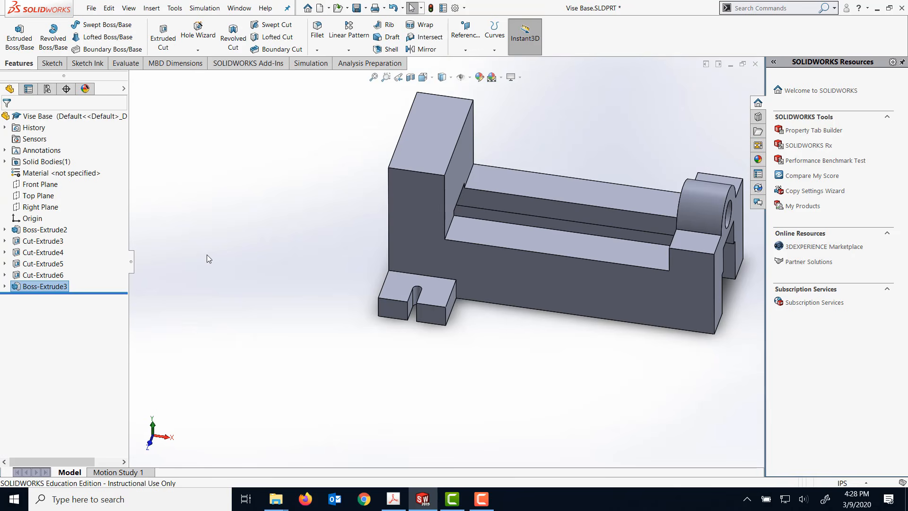
- Set up a linear pattern of the slotted tab along the base's long ledge edge with 2 instances
{"action": "scroll", "coordinate": [193, 258], "scroll_direction": "down", "scroll_amount": 2}
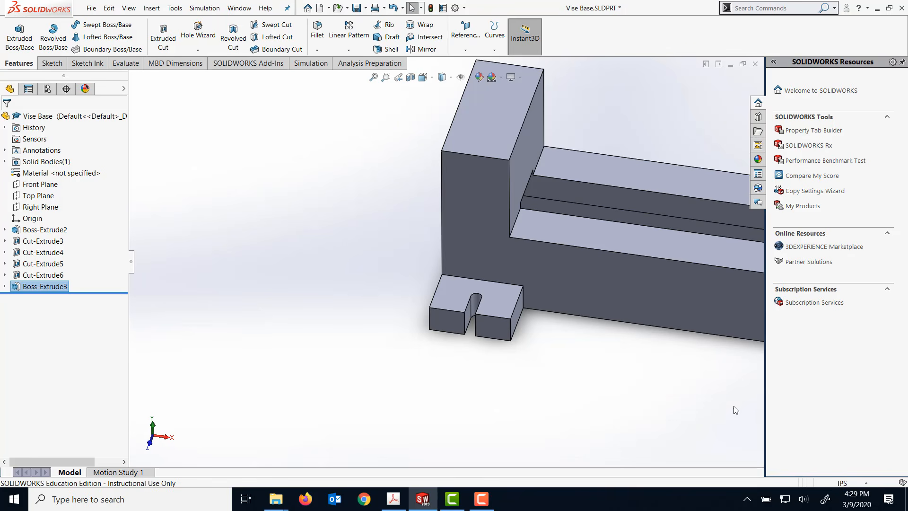
{"action": "scroll", "coordinate": [734, 407], "scroll_direction": "up", "scroll_amount": 5}
{"action": "scroll", "coordinate": [560, 395], "scroll_direction": "down", "scroll_amount": 2}
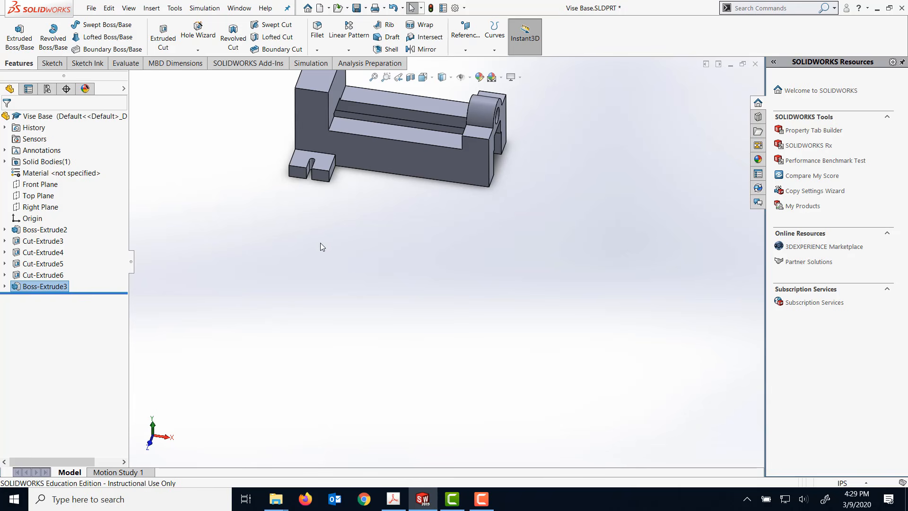
{"action": "scroll", "coordinate": [316, 232], "scroll_direction": "up", "scroll_amount": 2}
{"action": "scroll", "coordinate": [316, 232], "scroll_direction": "down", "scroll_amount": 2}
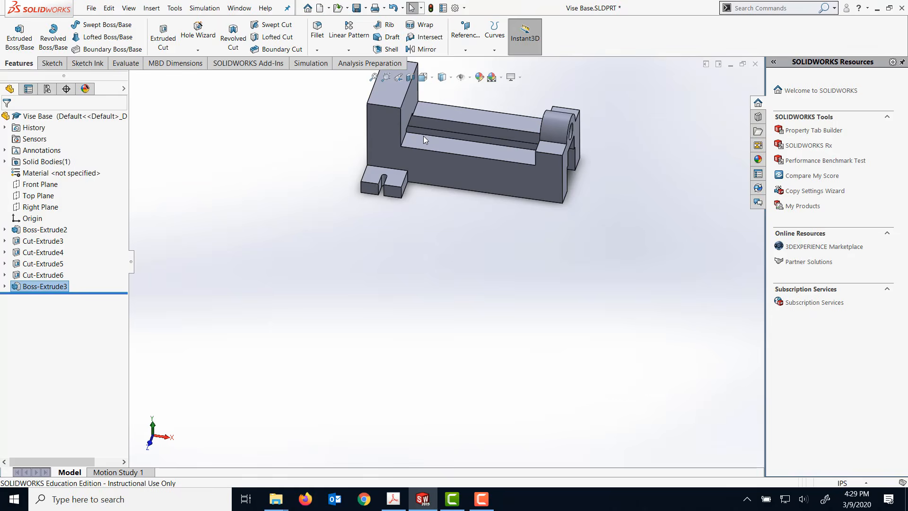
{"action": "scroll", "coordinate": [423, 135], "scroll_direction": "down", "scroll_amount": 3}
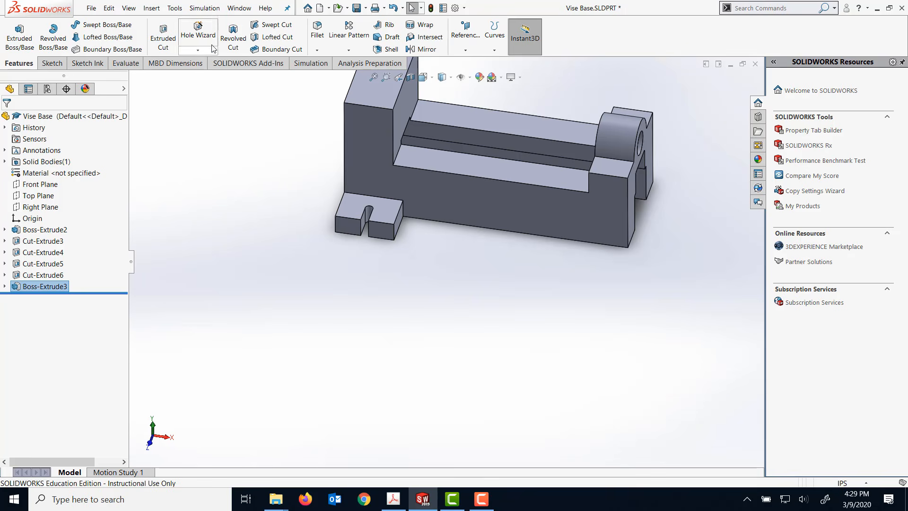
{"action": "left_click", "coordinate": [348, 34]}
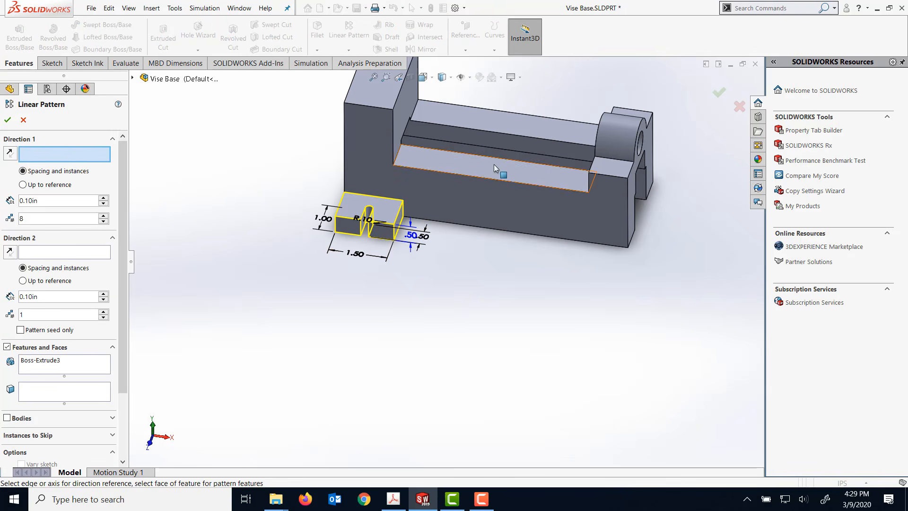
{"action": "left_click", "coordinate": [493, 179]}
{"action": "left_click", "coordinate": [46, 249]}
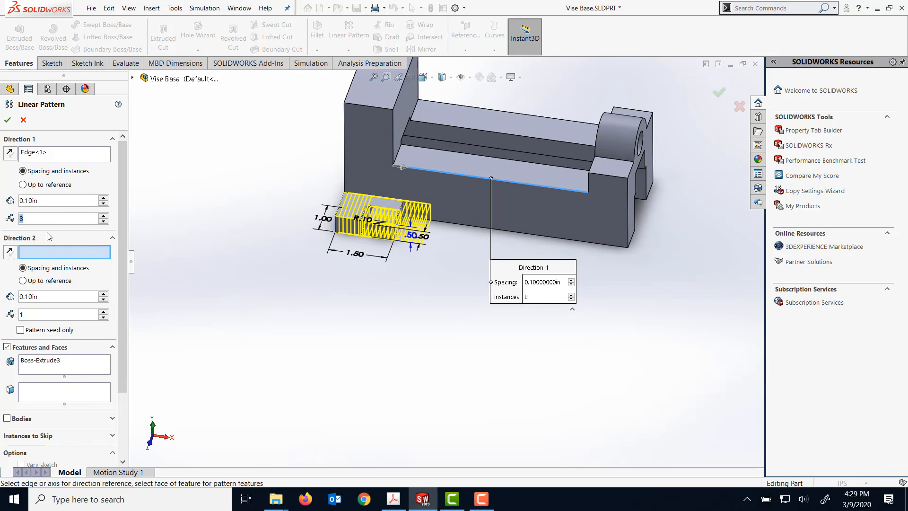
{"action": "type", "text": "2"}
- Increase the first-direction pattern spacing to 5.70 in, moving the second tab towards the base's far end
{"action": "left_click", "coordinate": [97, 199]}
{"action": "left_click", "coordinate": [104, 198]}
{"action": "left_click", "coordinate": [104, 198]}
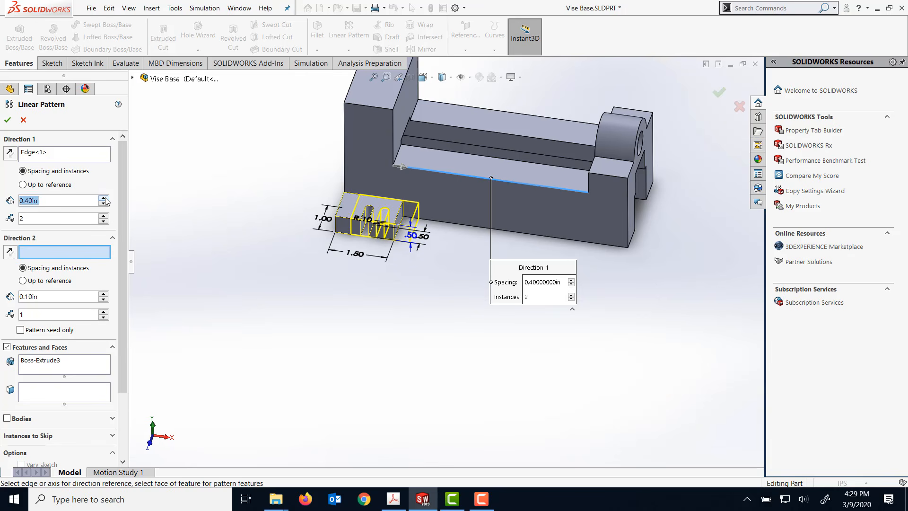
{"action": "left_click", "coordinate": [104, 198]}
{"action": "left_click", "coordinate": [104, 198]}
{"action": "left_click", "coordinate": [103, 198]}
{"action": "left_click", "coordinate": [103, 198]}
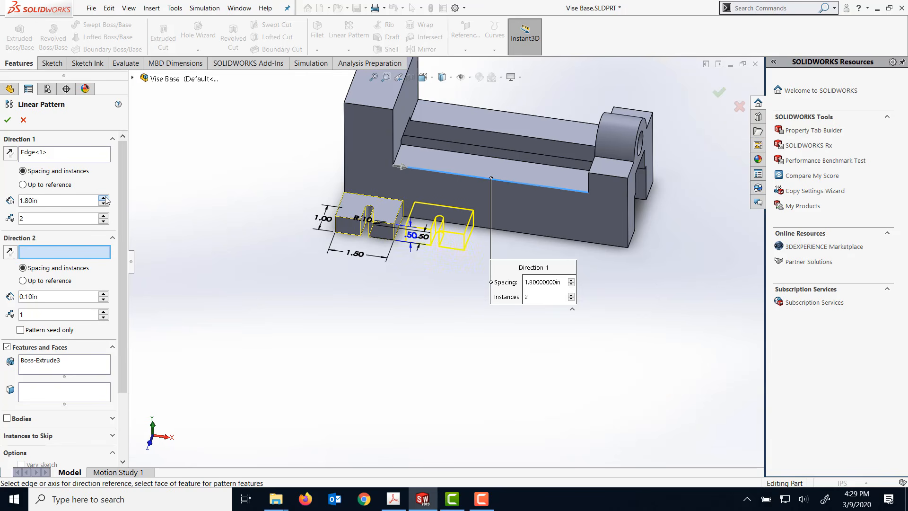
{"action": "left_click", "coordinate": [103, 198]}
{"action": "left_click", "coordinate": [103, 198]}
{"action": "left_click", "coordinate": [104, 198]}
{"action": "left_click", "coordinate": [103, 198]}
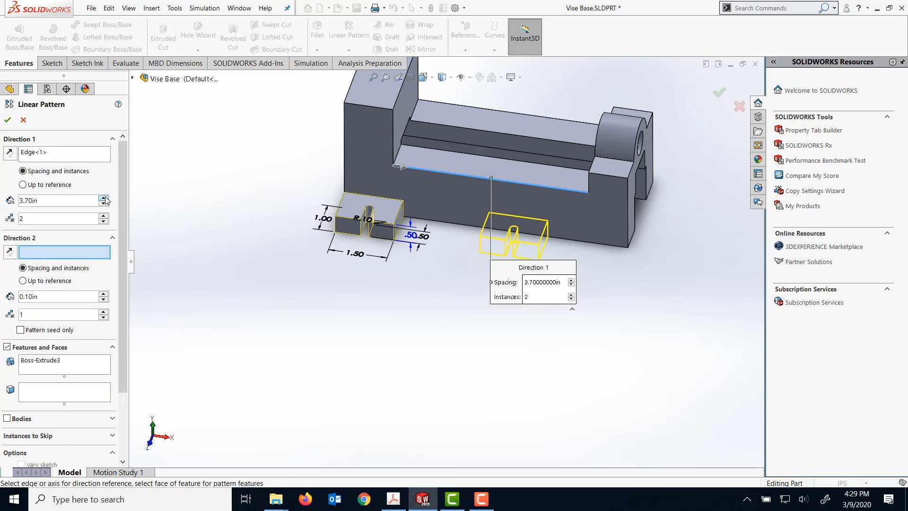
{"action": "left_click", "coordinate": [104, 198]}
{"action": "left_click", "coordinate": [104, 198]}
{"action": "left_click", "coordinate": [104, 199]}
{"action": "left_click", "coordinate": [104, 198]}
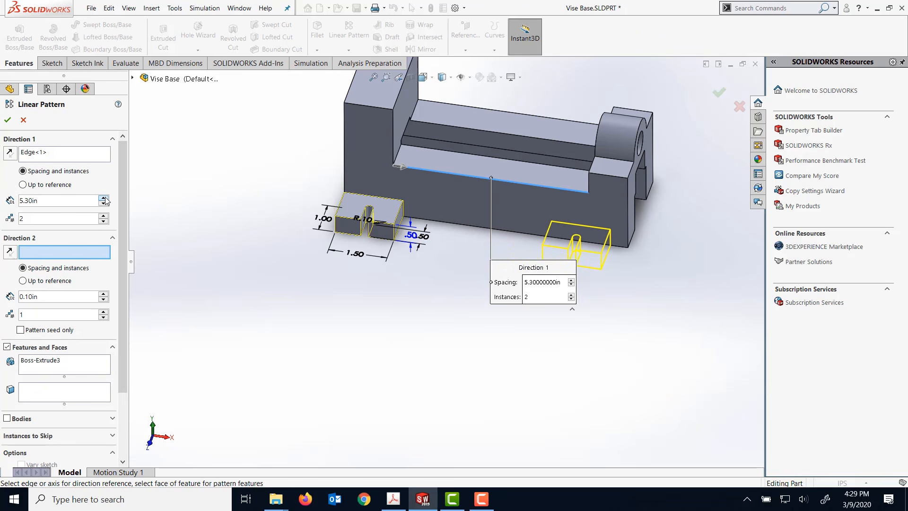
{"action": "left_click", "coordinate": [103, 198]}
{"action": "left_click", "coordinate": [103, 198]}
{"action": "left_click", "coordinate": [104, 198]}
{"action": "left_click", "coordinate": [104, 198]}
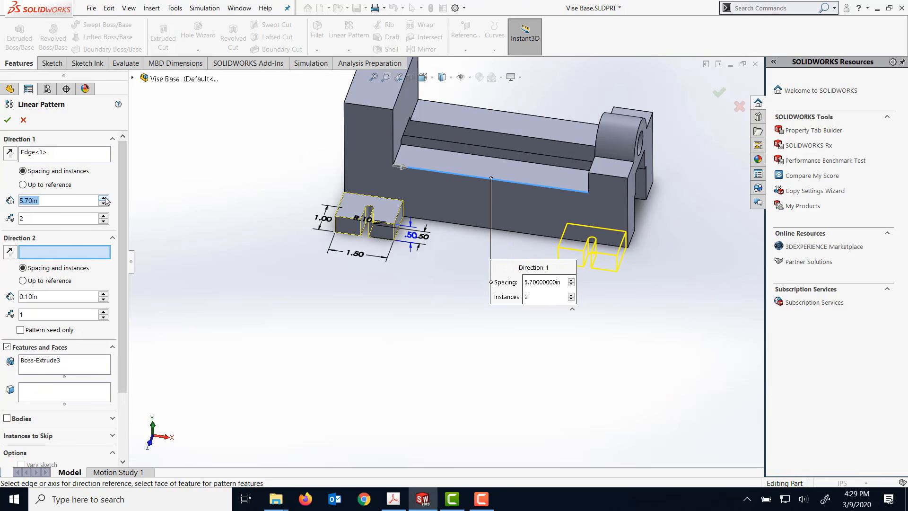
{"action": "left_click", "coordinate": [104, 198]}
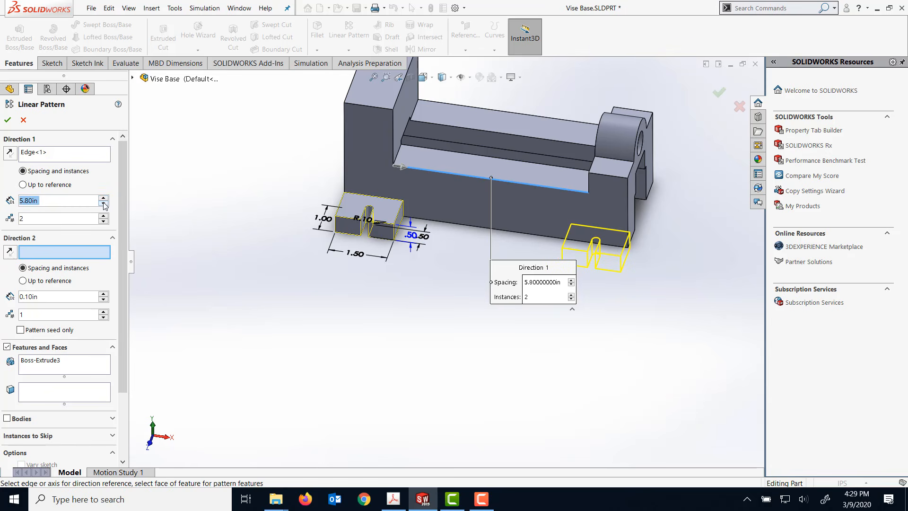
{"action": "left_click", "coordinate": [103, 203]}
- Set the pattern spacing to 5.75 in to align the second tab with the base's end corner, and create the pattern
{"action": "scroll", "coordinate": [648, 232], "scroll_direction": "up", "scroll_amount": 2}
{"action": "scroll", "coordinate": [640, 239], "scroll_direction": "down", "scroll_amount": 2}
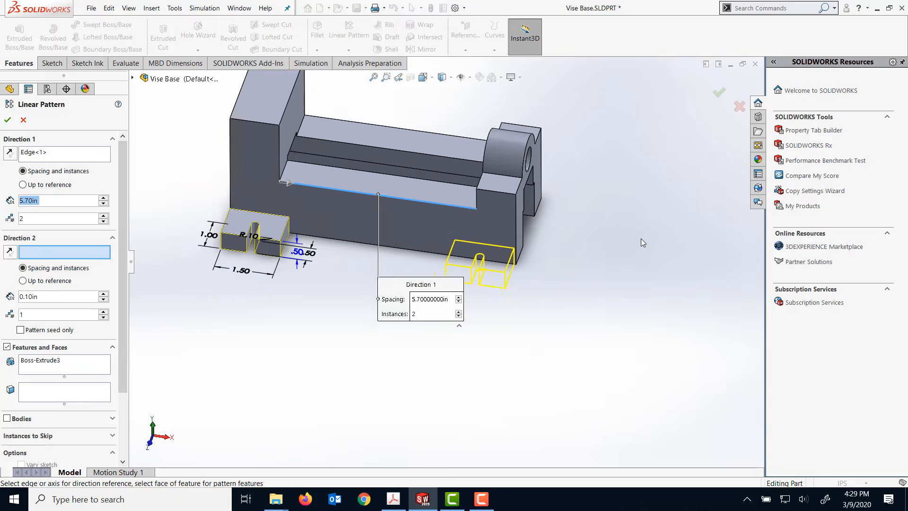
{"action": "scroll", "coordinate": [438, 268], "scroll_direction": "down", "scroll_amount": 2}
{"action": "scroll", "coordinate": [328, 282], "scroll_direction": "down", "scroll_amount": 4}
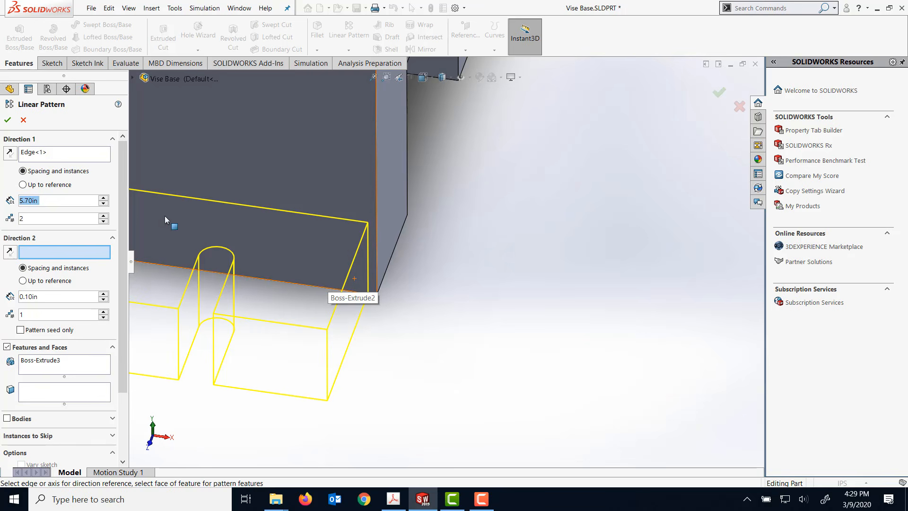
{"action": "right_click", "coordinate": [31, 201]}
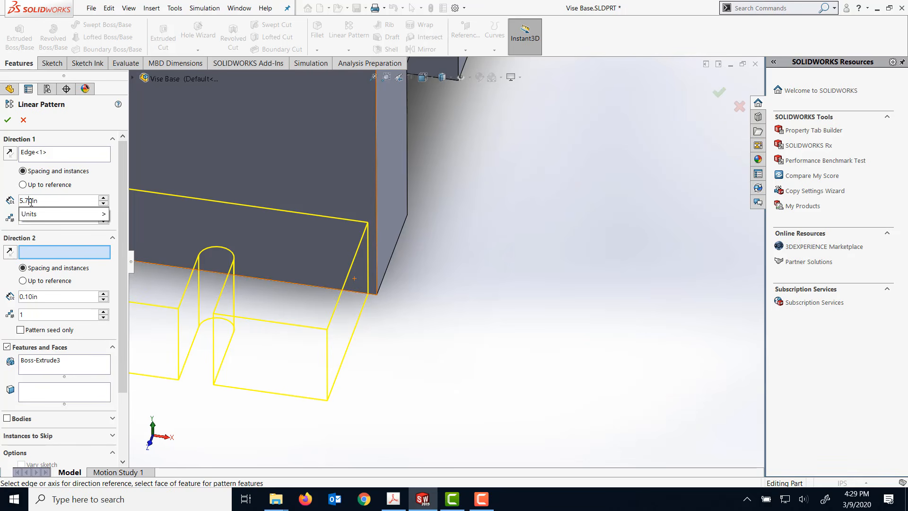
{"action": "type", "text": "5"}
{"action": "mouse_move", "coordinate": [48, 214]}
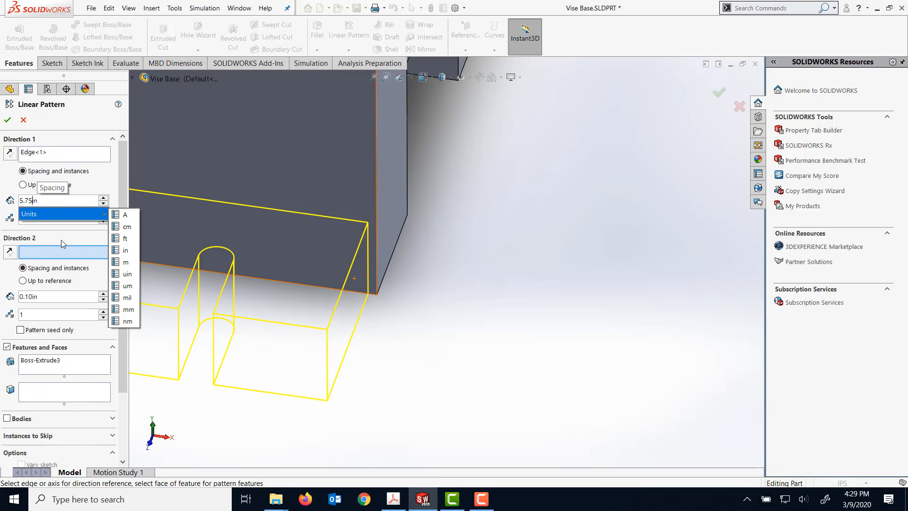
{"action": "left_click", "coordinate": [61, 240]}
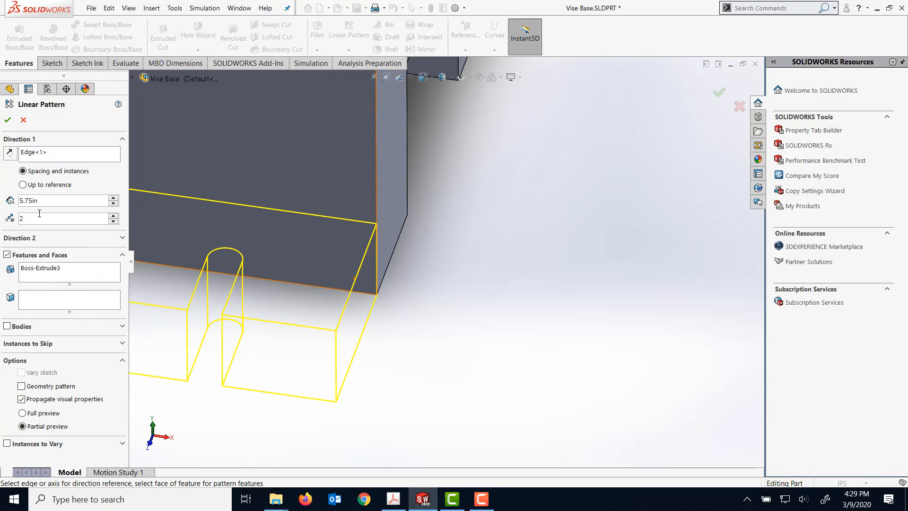
{"action": "left_click", "coordinate": [7, 120]}
- Mirror the slotted tab extrusion and its linear pattern about the Front Plane onto the base's opposite side
{"action": "scroll", "coordinate": [299, 202], "scroll_direction": "up", "scroll_amount": 5}
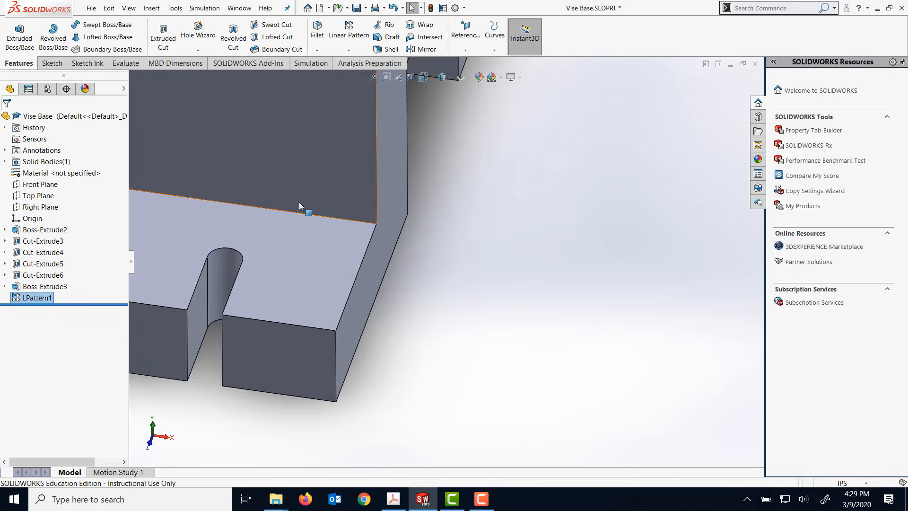
{"action": "scroll", "coordinate": [347, 226], "scroll_direction": "up", "scroll_amount": 3}
{"action": "middle_click_drag", "start_coordinate": [465, 137], "coordinate": [421, 179]}
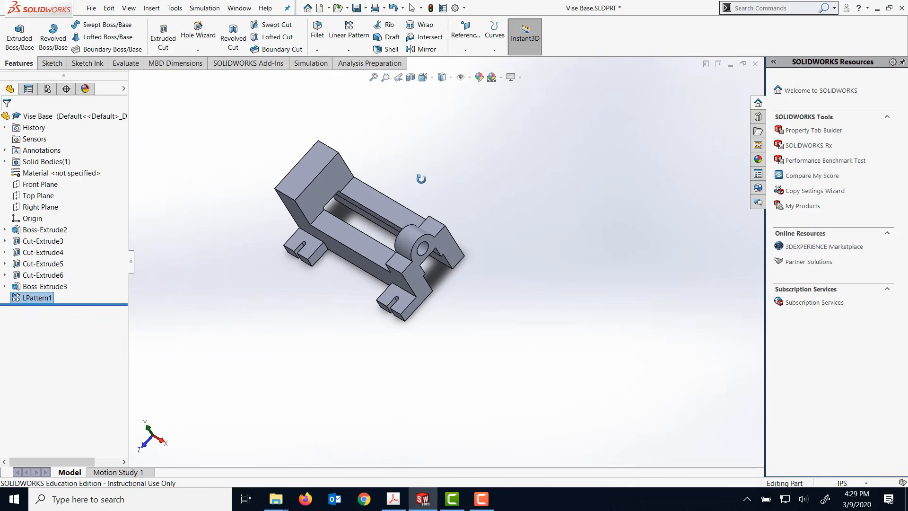
{"action": "left_click", "coordinate": [43, 184]}
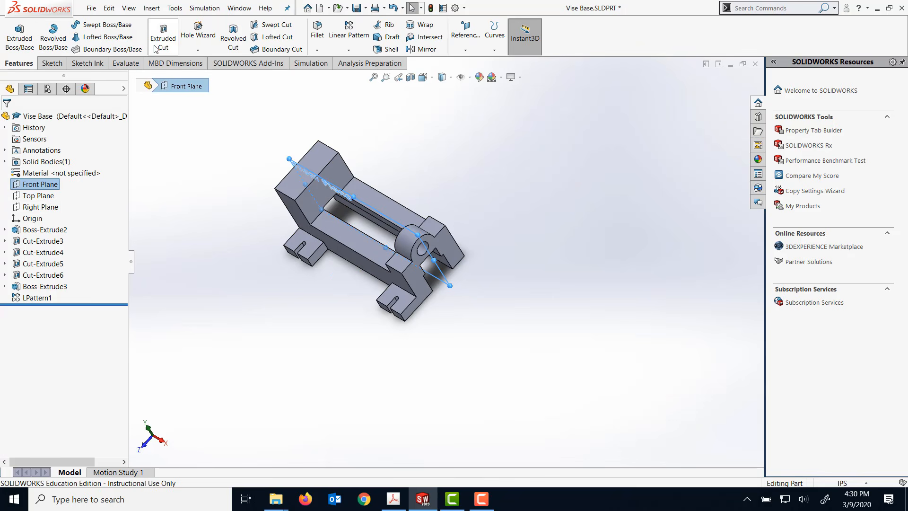
{"action": "left_click", "coordinate": [347, 50]}
{"action": "left_click", "coordinate": [355, 85]}
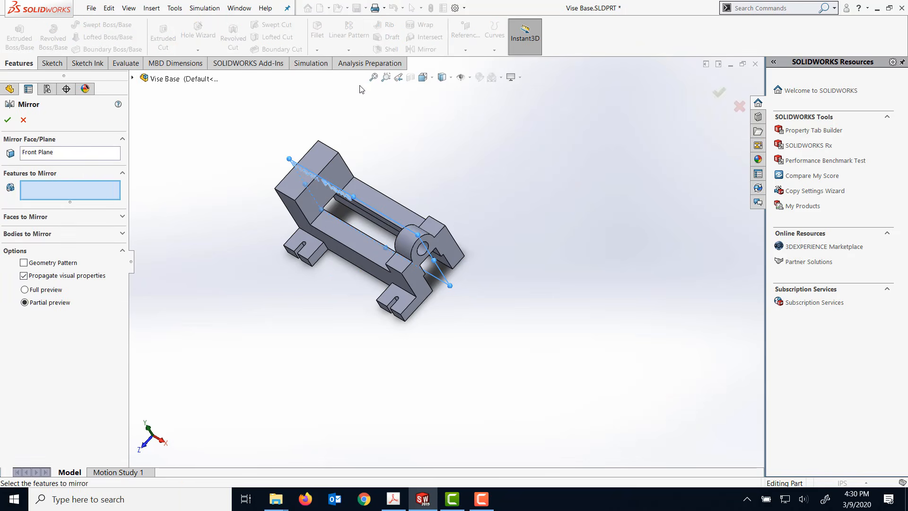
{"action": "left_click", "coordinate": [297, 244]}
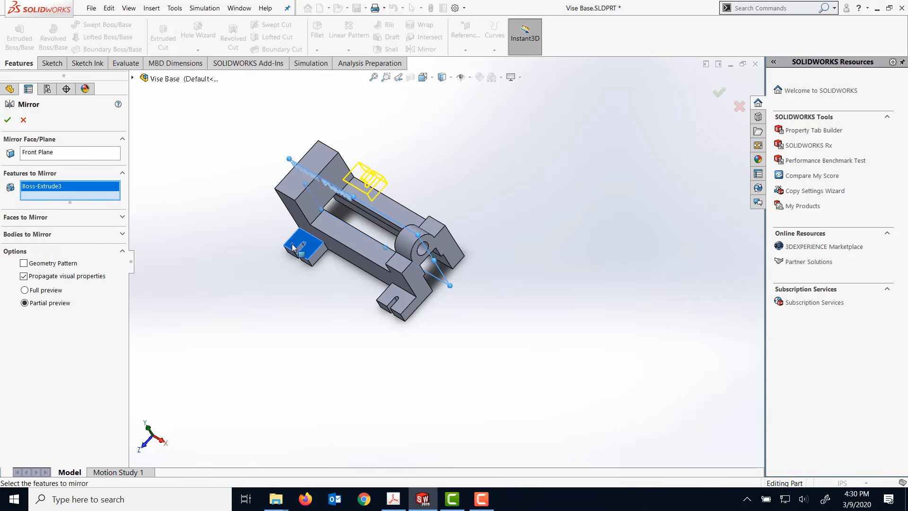
{"action": "left_click", "coordinate": [392, 303]}
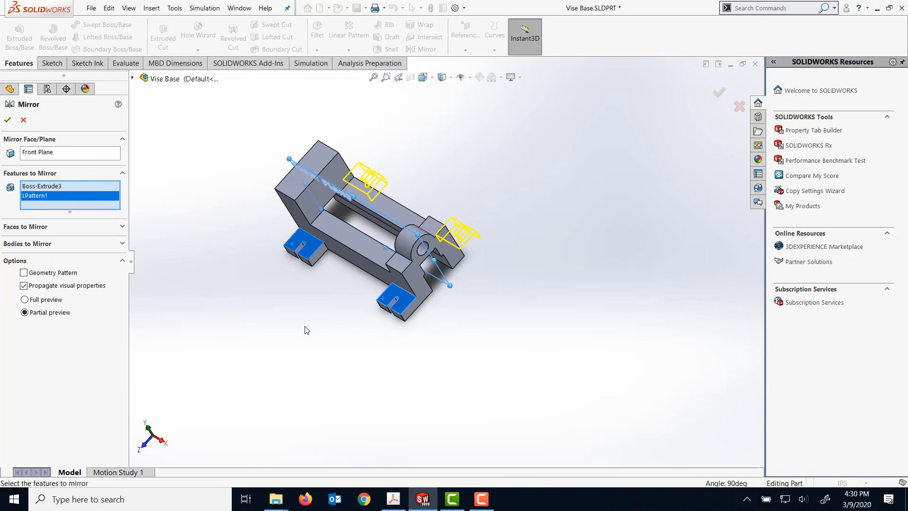
{"action": "left_click", "coordinate": [7, 120]}
- Start a fillet on the two outer vertical corner edges of the original slotted tab beneath the tall block
{"action": "middle_click_drag", "start_coordinate": [494, 200], "coordinate": [520, 150]}
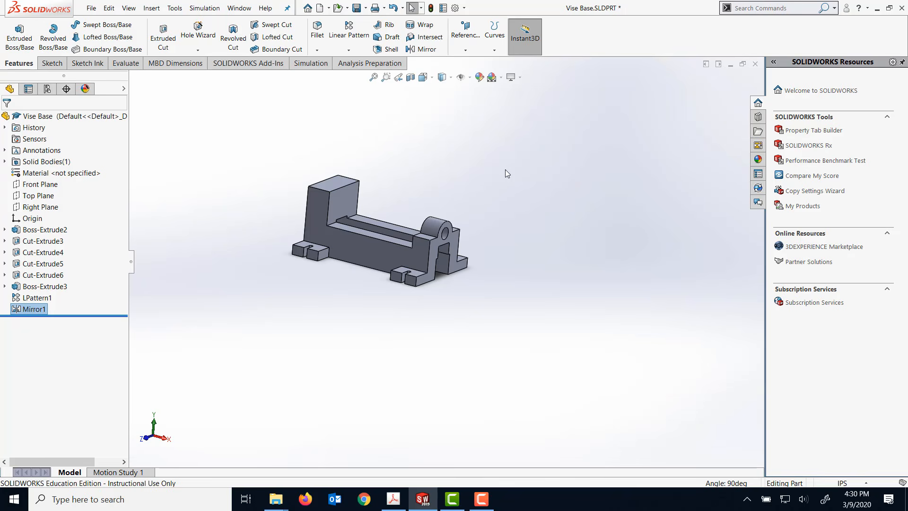
{"action": "middle_click_drag", "start_coordinate": [516, 159], "coordinate": [465, 233]}
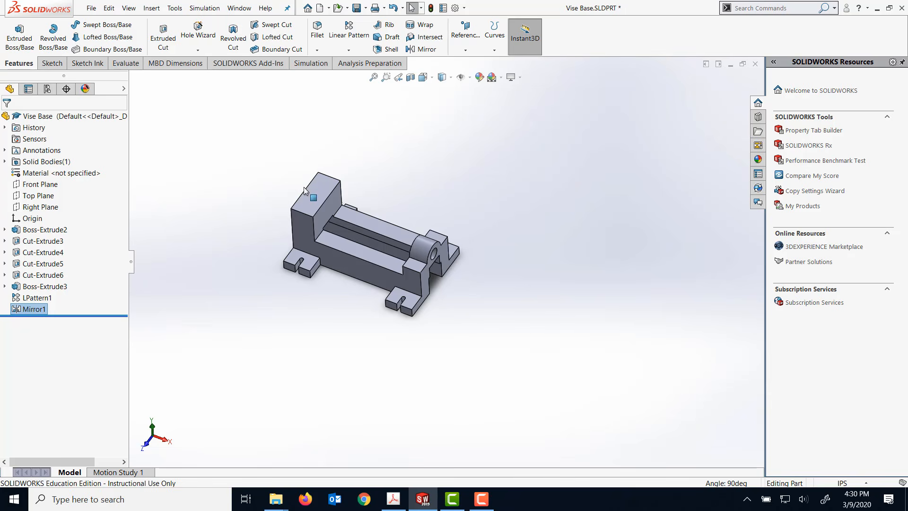
{"action": "left_click", "coordinate": [318, 35]}
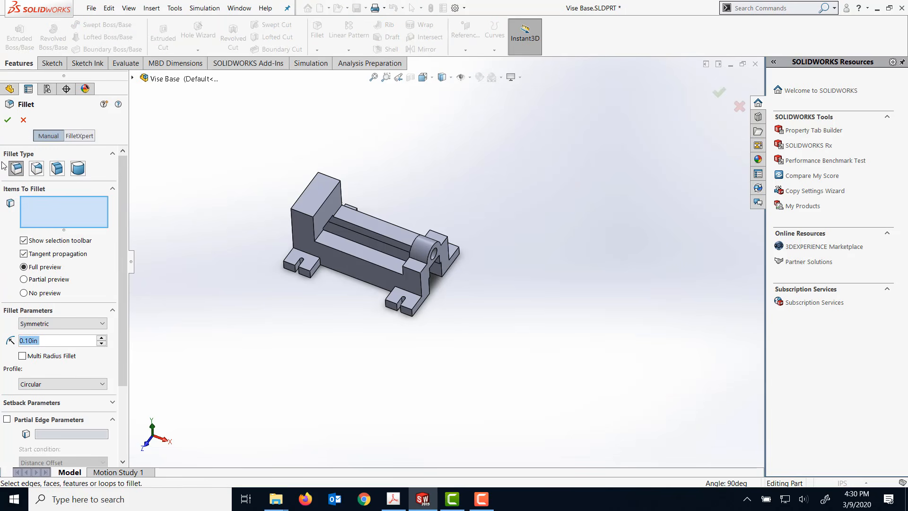
{"action": "scroll", "coordinate": [283, 269], "scroll_direction": "down", "scroll_amount": 4}
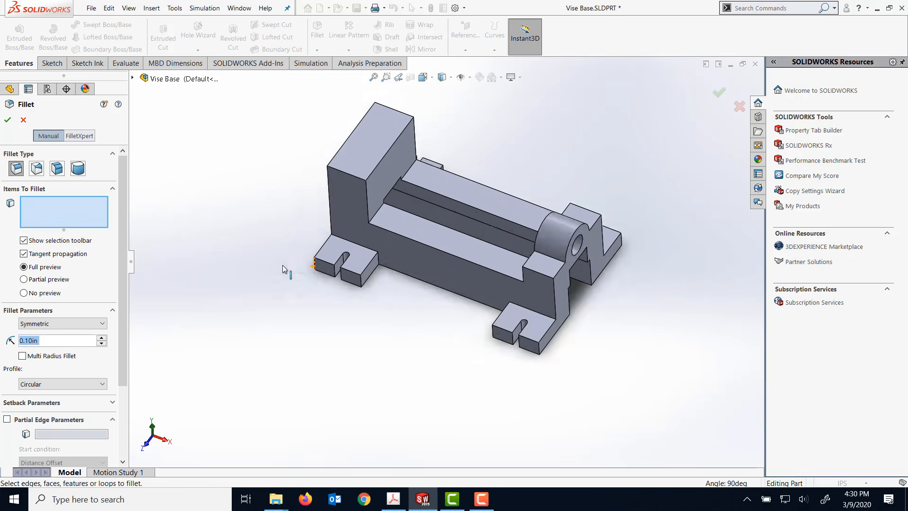
{"action": "scroll", "coordinate": [283, 269], "scroll_direction": "up", "scroll_amount": 5}
{"action": "scroll", "coordinate": [283, 269], "scroll_direction": "down", "scroll_amount": 5}
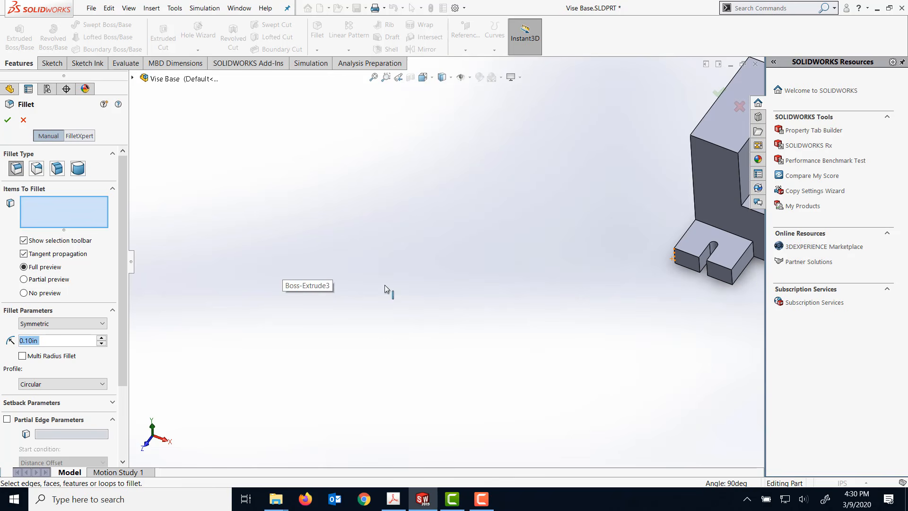
{"action": "left_click", "coordinate": [675, 256]}
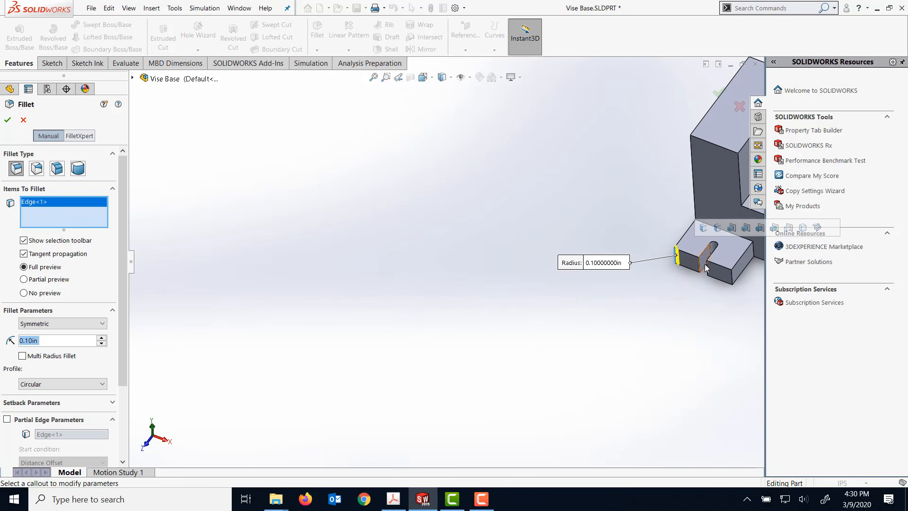
{"action": "left_click", "coordinate": [732, 281]}
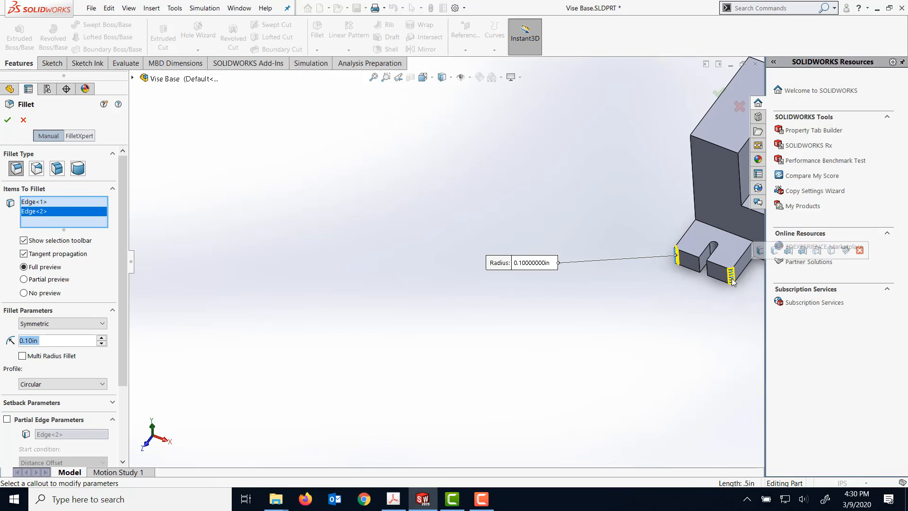
- Set the tab corner fillet's radius to 0.40 in and create the fillet
{"action": "scroll", "coordinate": [473, 262], "scroll_direction": "up", "scroll_amount": 2}
{"action": "left_click", "coordinate": [48, 343]}
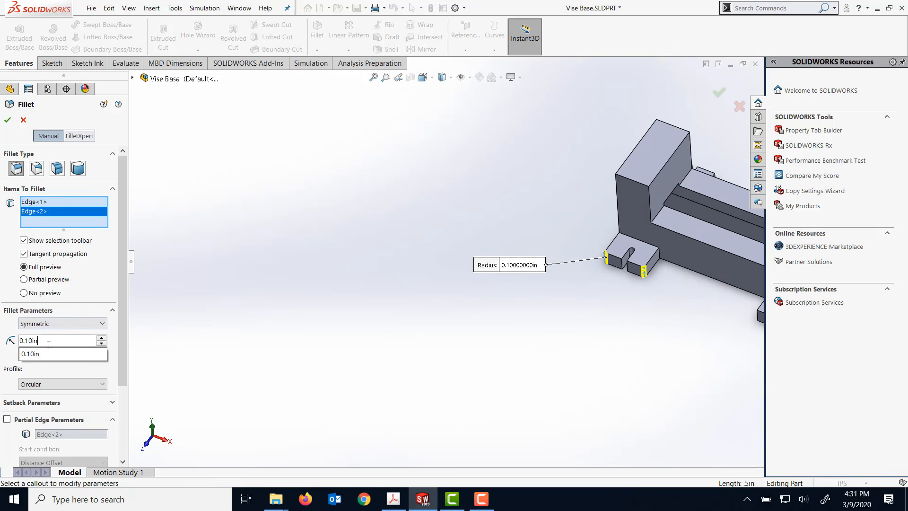
{"action": "double_click", "coordinate": [27, 341]}
{"action": "left_click", "coordinate": [28, 341]}
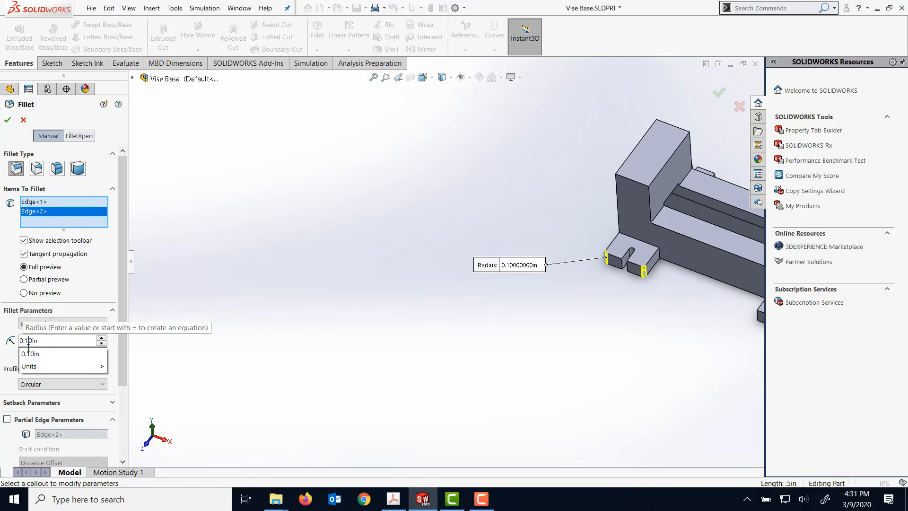
{"action": "key", "text": "BackSpace"}
{"action": "type", "text": "4"}
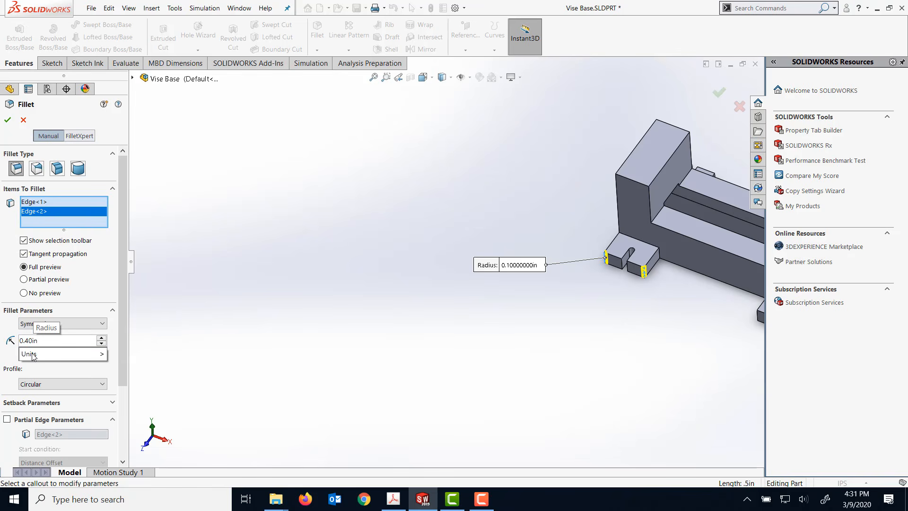
{"action": "key", "text": "Return"}
{"action": "left_click", "coordinate": [8, 121]}
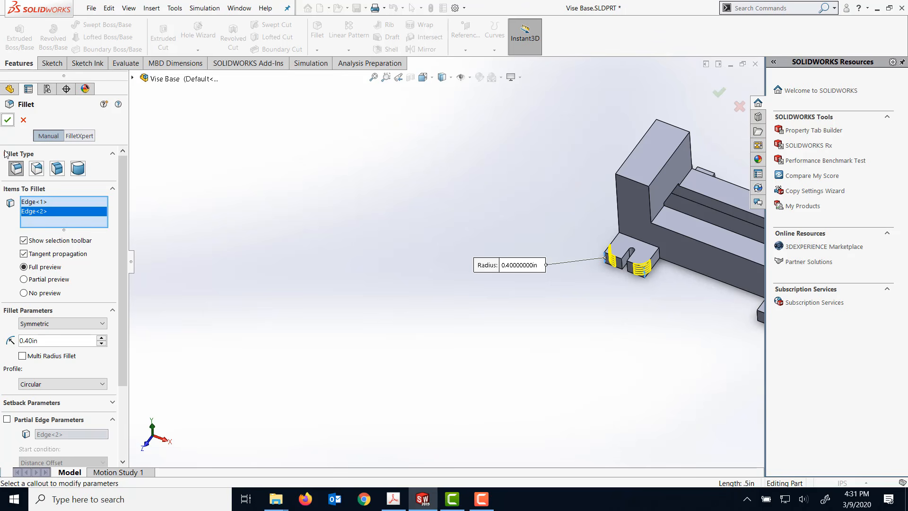
{"action": "key", "text": "f"}
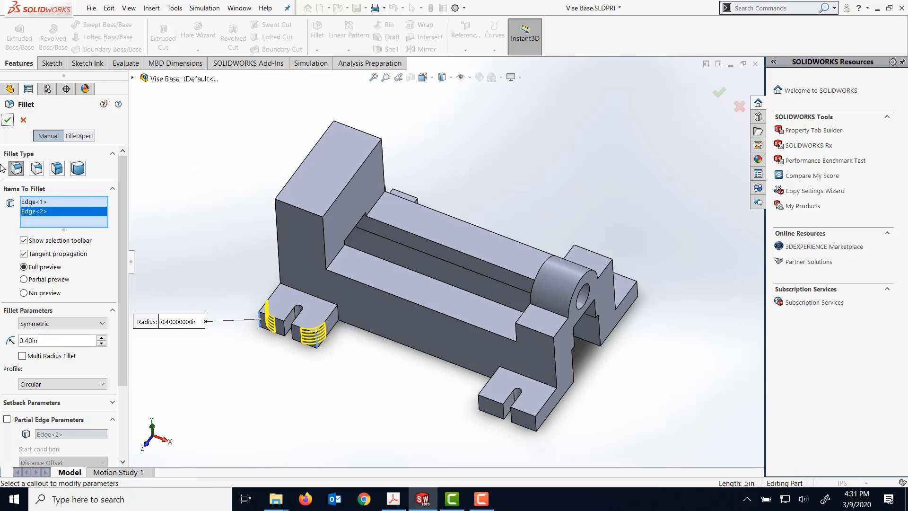
{"action": "left_click", "coordinate": [7, 121]}
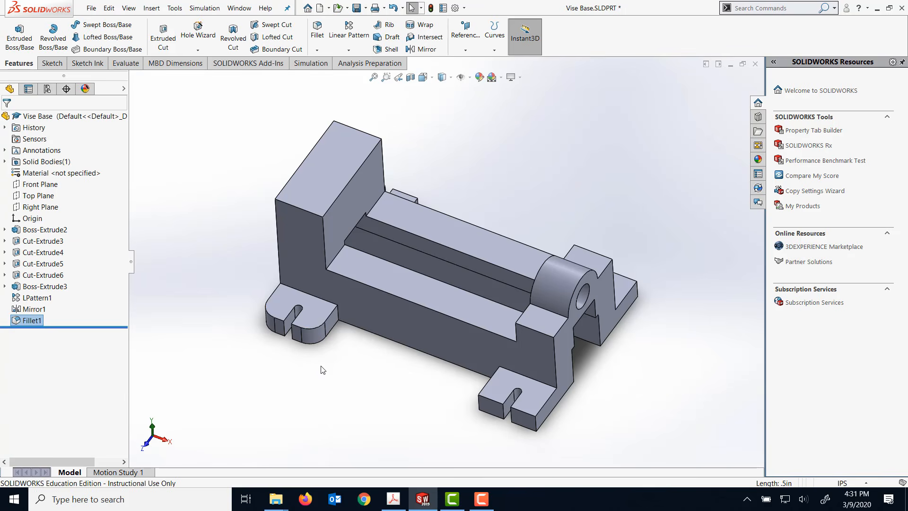
- Reorder the tab corner fillet in the feature history so it comes directly before the linear pattern LPattern1
{"action": "key", "text": "f"}
{"action": "scroll", "coordinate": [323, 370], "scroll_direction": "down", "scroll_amount": 2}
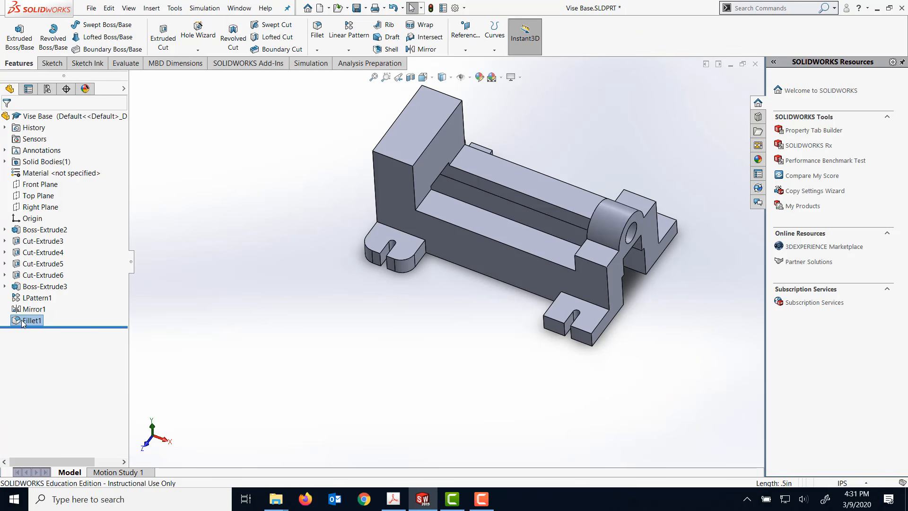
{"action": "left_click_drag", "start_coordinate": [21, 320], "coordinate": [36, 291]}
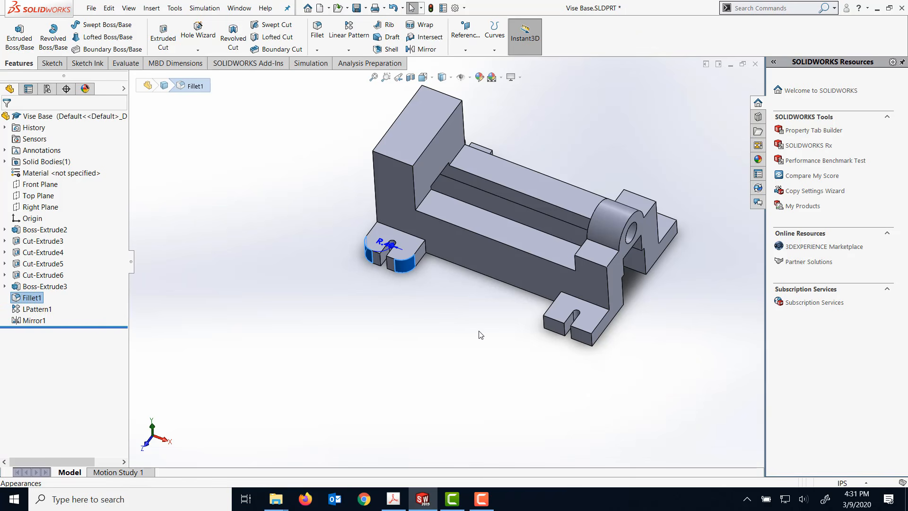
{"action": "left_click", "coordinate": [298, 359]}
- Edit the linear pattern LPattern1 to include the tab corner fillet, Fillet1, among its patterned features
{"action": "left_click", "coordinate": [33, 310]}
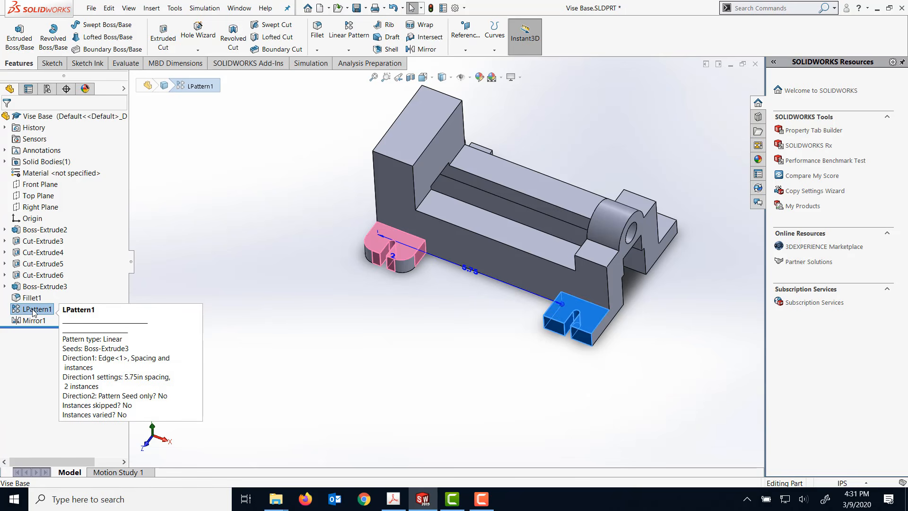
{"action": "right_click", "coordinate": [33, 313]}
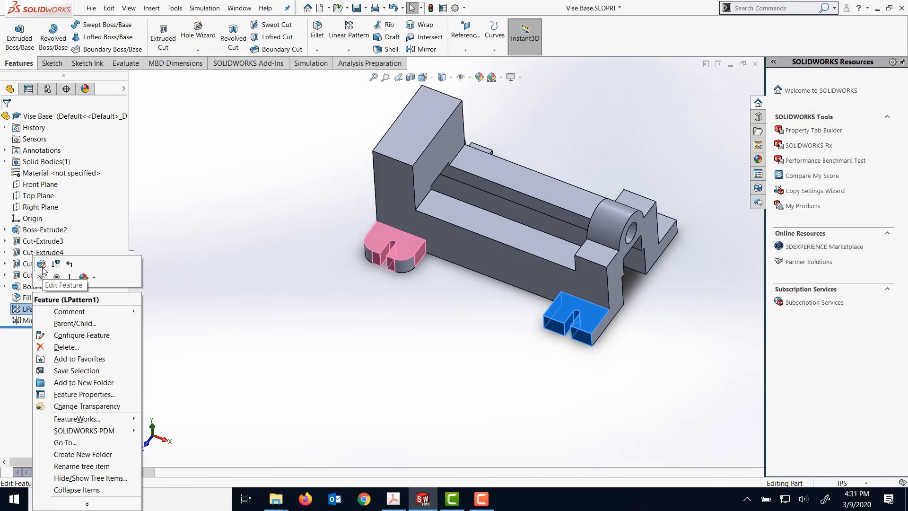
{"action": "left_click", "coordinate": [42, 264]}
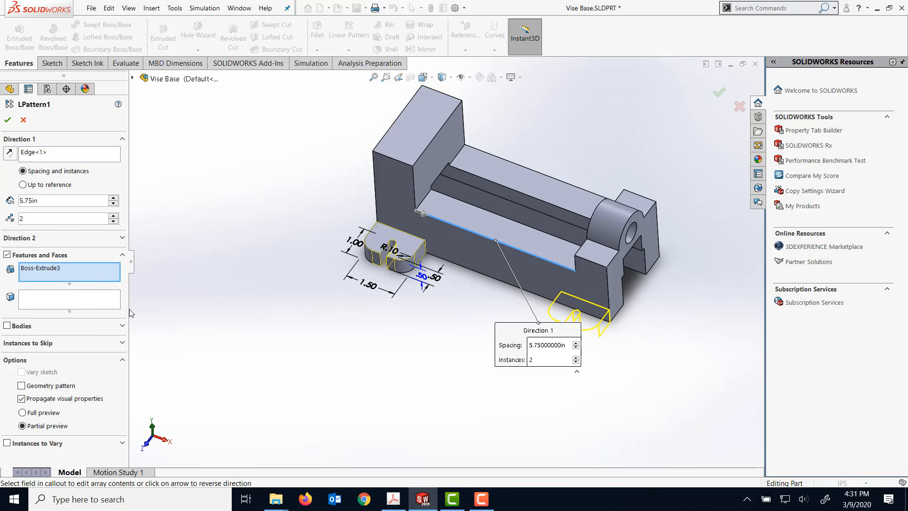
{"action": "left_click", "coordinate": [368, 254]}
{"action": "left_click", "coordinate": [407, 267]}
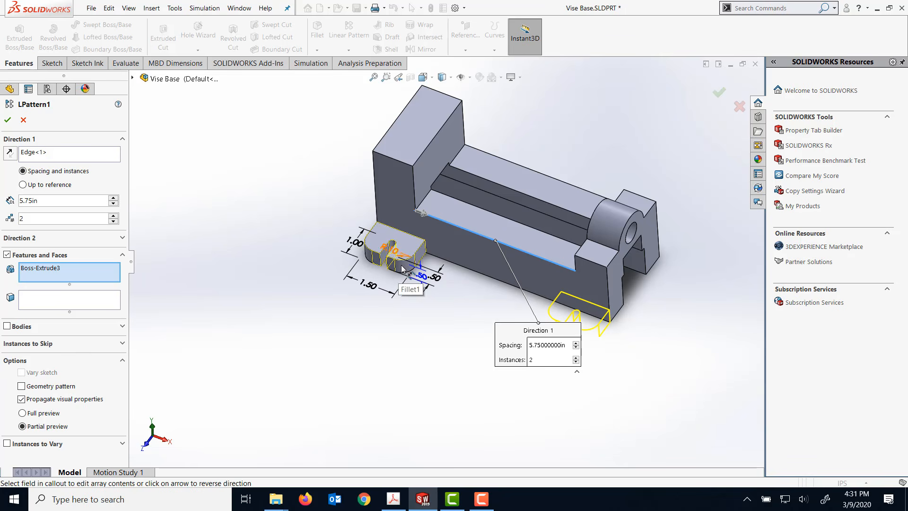
{"action": "left_click", "coordinate": [370, 257]}
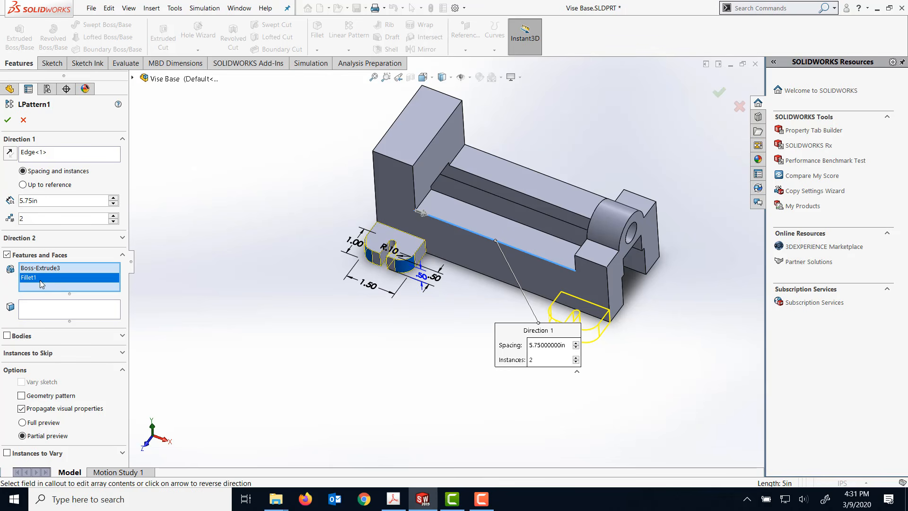
{"action": "left_click", "coordinate": [8, 119]}
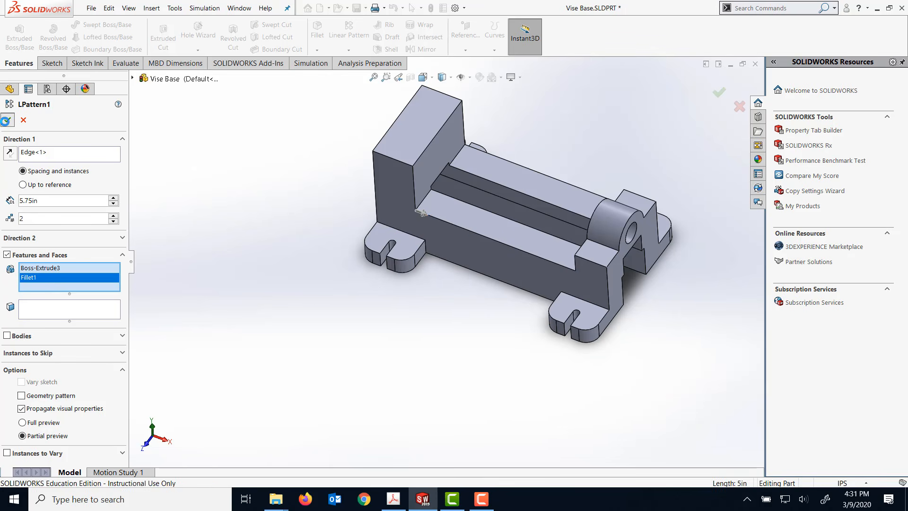
- Fillet the tall block's upper outer edge, on the end face away from the arc-topped end, with a 0.50 in radius
{"action": "middle_click_drag", "start_coordinate": [533, 359], "coordinate": [485, 237]}
{"action": "middle_click_drag", "start_coordinate": [358, 341], "coordinate": [50, 377]}
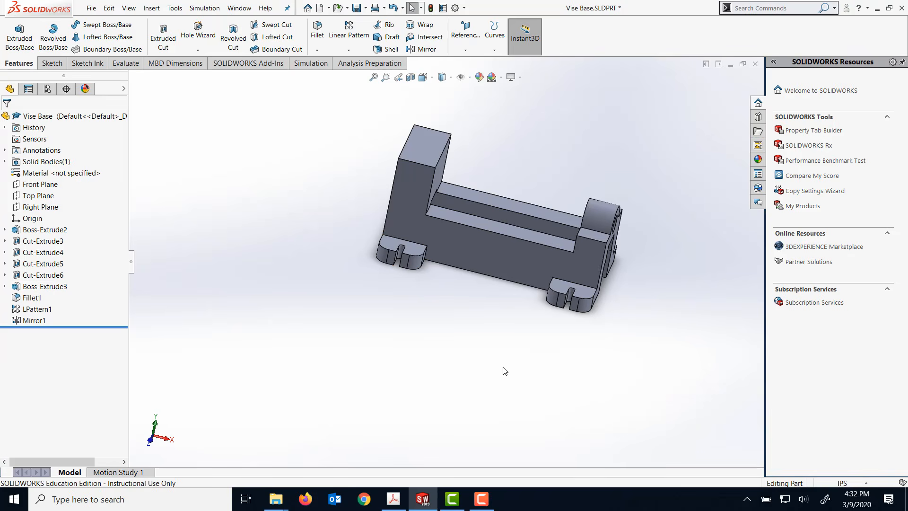
{"action": "middle_click_drag", "start_coordinate": [504, 370], "coordinate": [495, 404]}
{"action": "scroll", "coordinate": [683, 314], "scroll_direction": "down", "scroll_amount": 3}
{"action": "scroll", "coordinate": [465, 288], "scroll_direction": "up", "scroll_amount": 3}
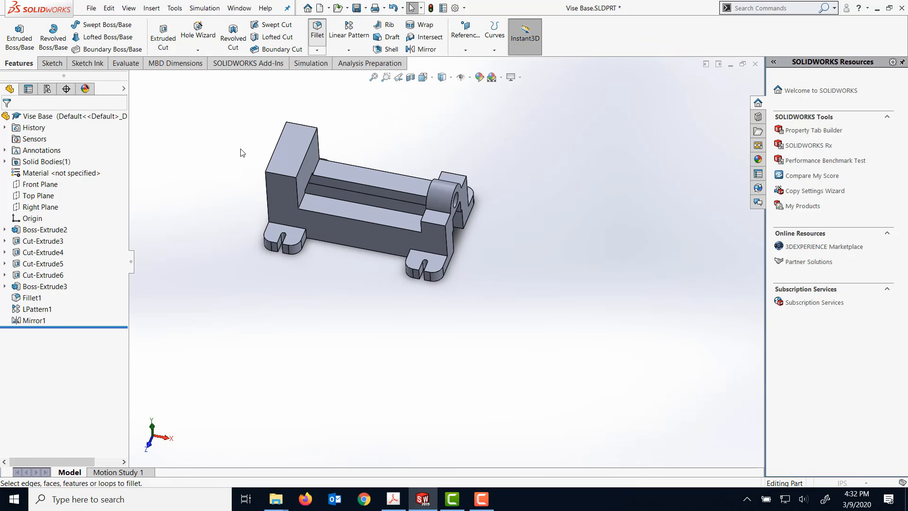
{"action": "middle_click_drag", "start_coordinate": [240, 148], "coordinate": [297, 160]}
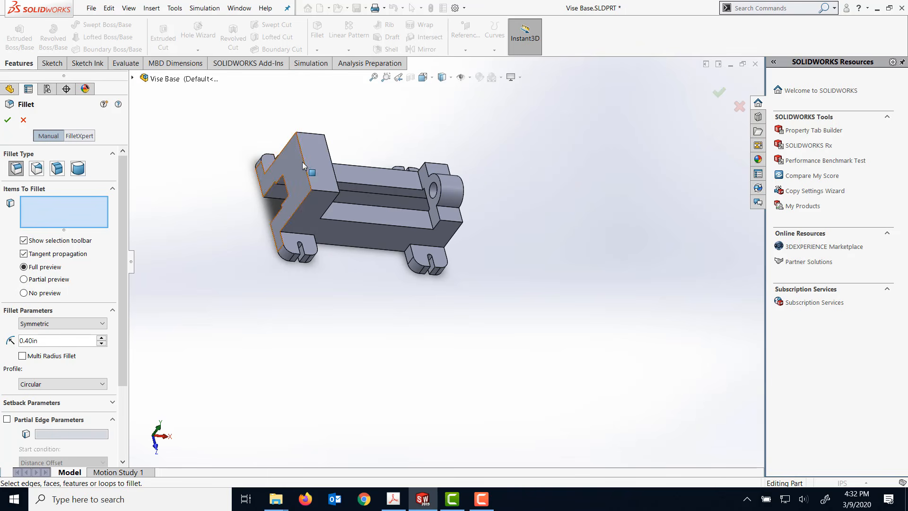
{"action": "left_click", "coordinate": [307, 162]}
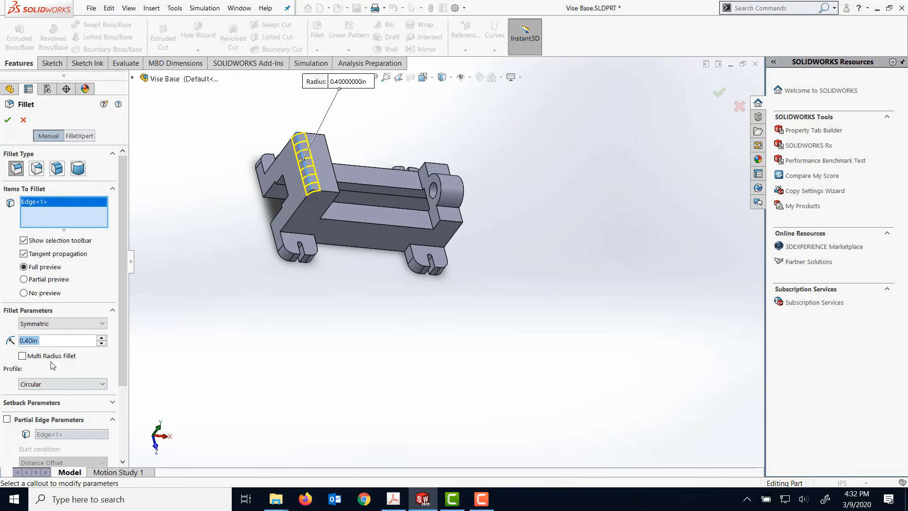
{"action": "left_click", "coordinate": [28, 342]}
{"action": "key", "text": "BackSpace"}
{"action": "type", "text": "5"}
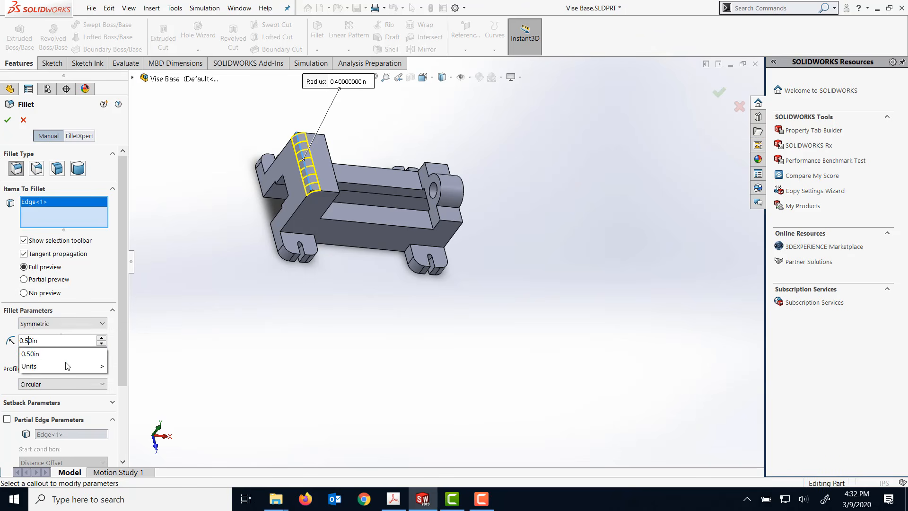
{"action": "key", "text": "Return"}
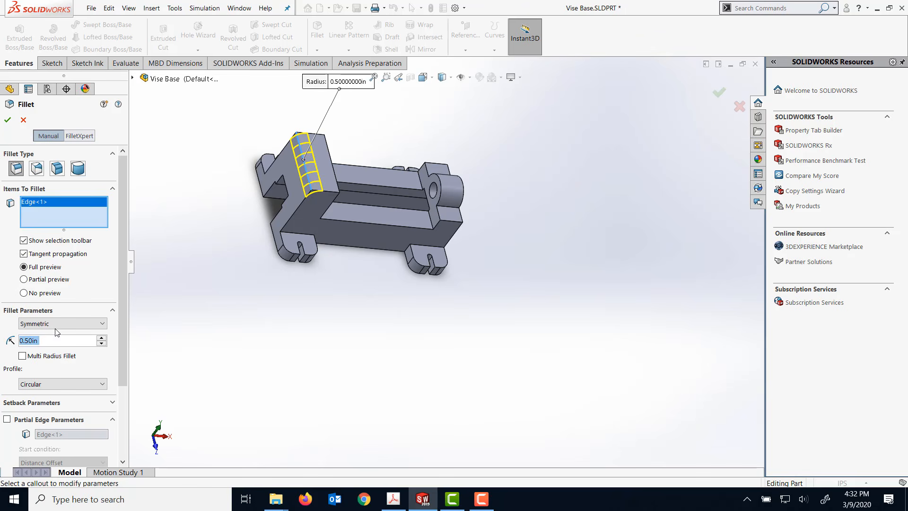
{"action": "left_click", "coordinate": [7, 120]}
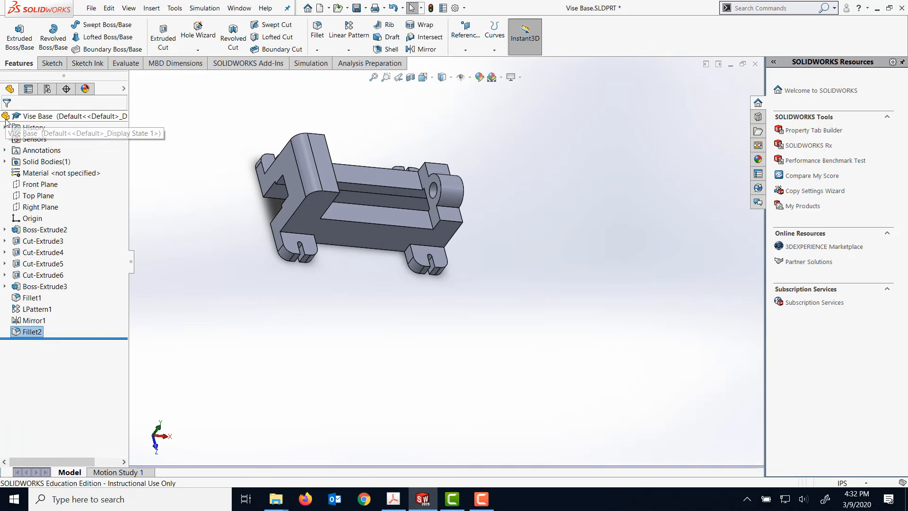
- Save the Vise Base part
{"action": "key", "text": "z"}
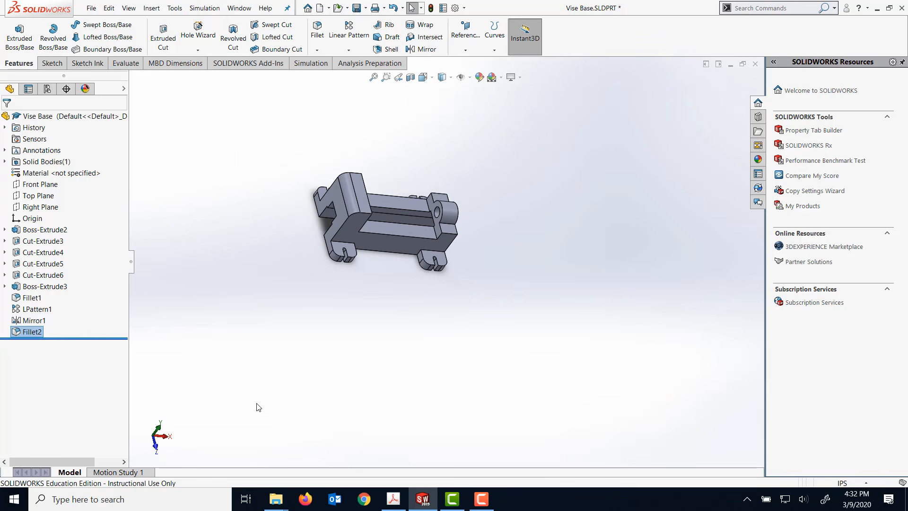
{"action": "middle_click_drag", "start_coordinate": [238, 316], "coordinate": [115, 247]}
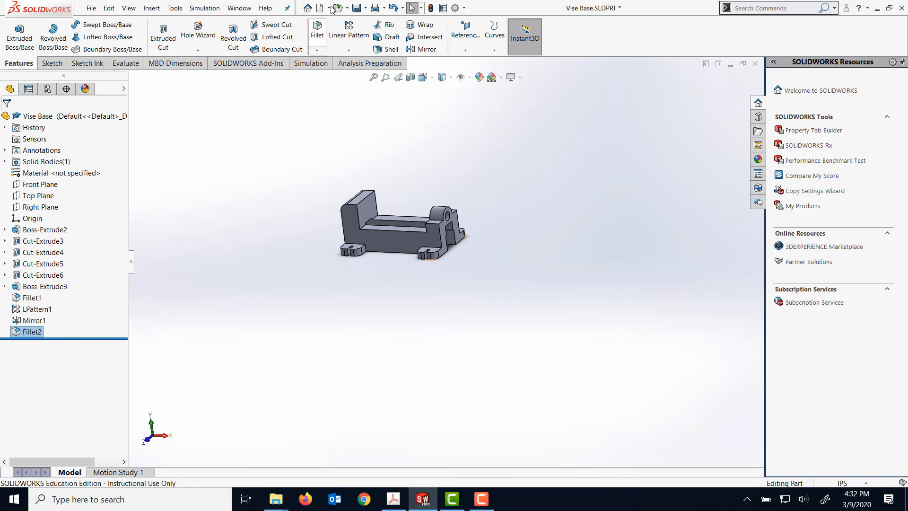
{"action": "left_click", "coordinate": [355, 8]}
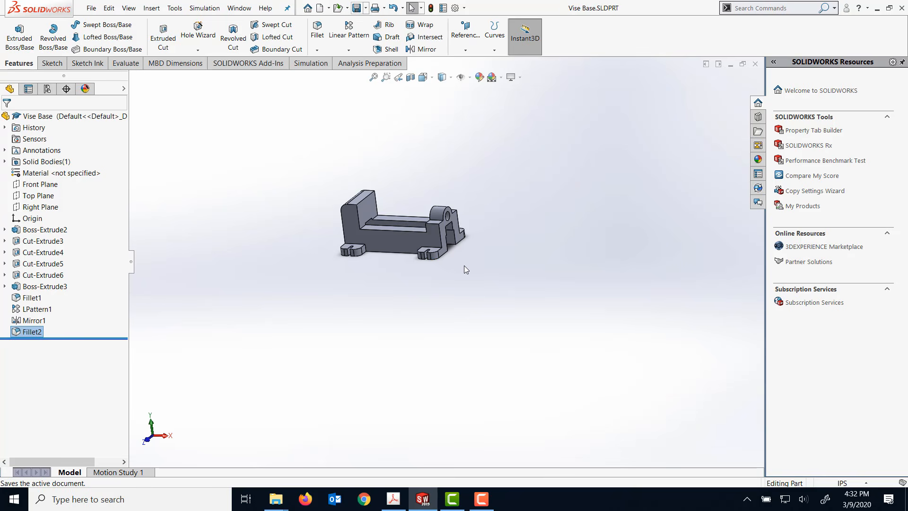
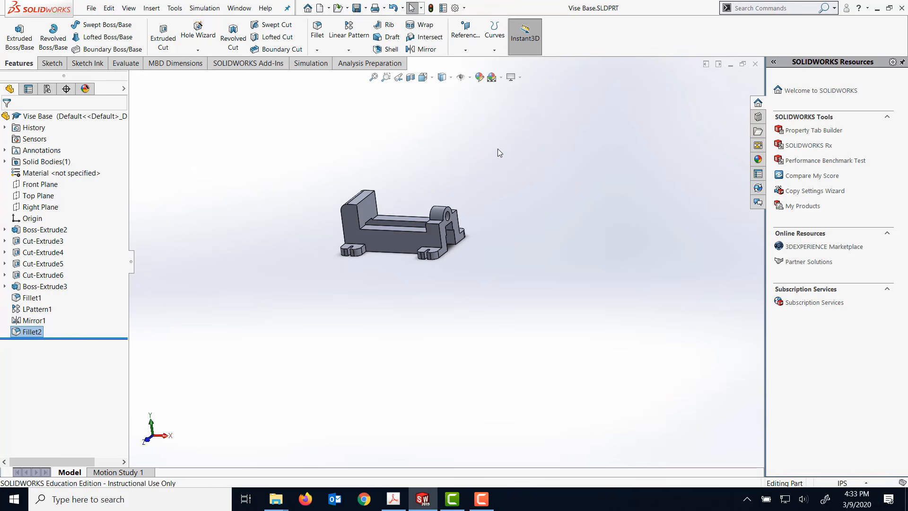
- Start a Hole Wizard feature on the tall block's inner face and choose the plain Hole type with All Drill sizes
{"action": "middle_click_drag", "start_coordinate": [420, 128], "coordinate": [439, 197]}
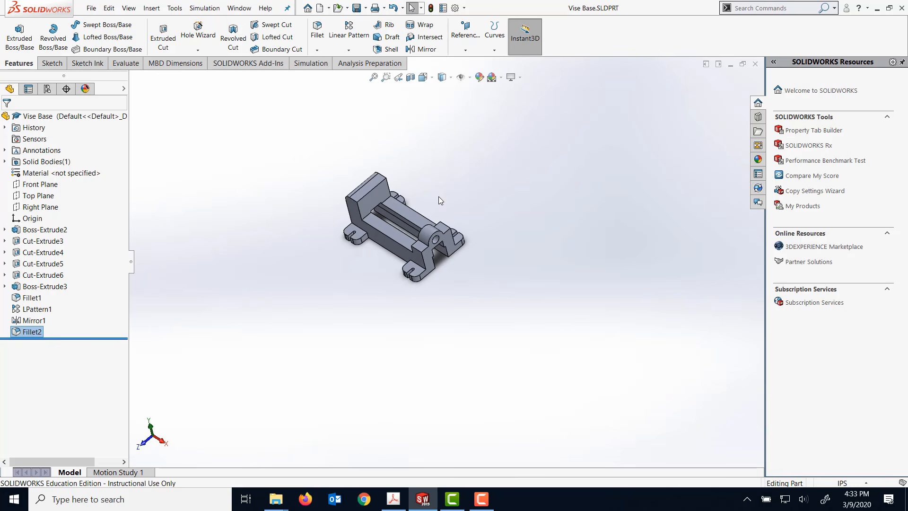
{"action": "left_click", "coordinate": [378, 204]}
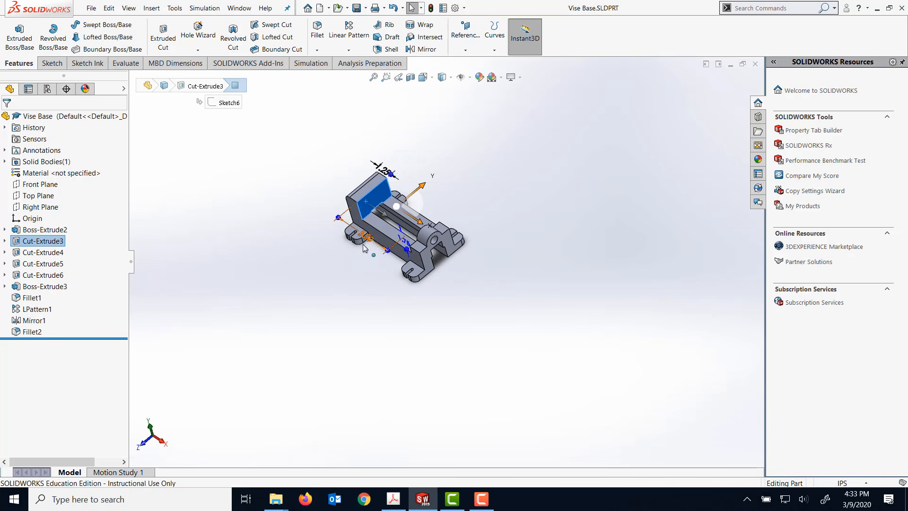
{"action": "left_click", "coordinate": [485, 500]}
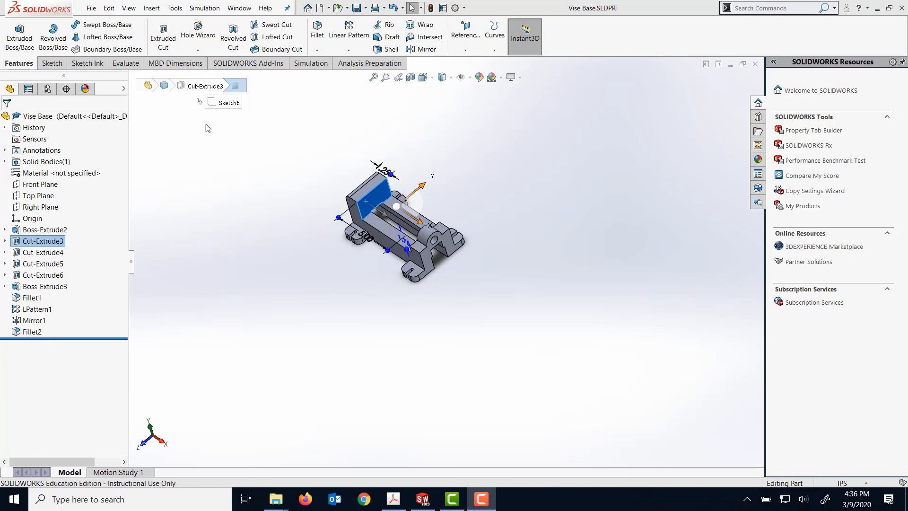
{"action": "scroll", "coordinate": [318, 128], "scroll_direction": "up", "scroll_amount": 2}
{"action": "scroll", "coordinate": [347, 147], "scroll_direction": "down", "scroll_amount": 3}
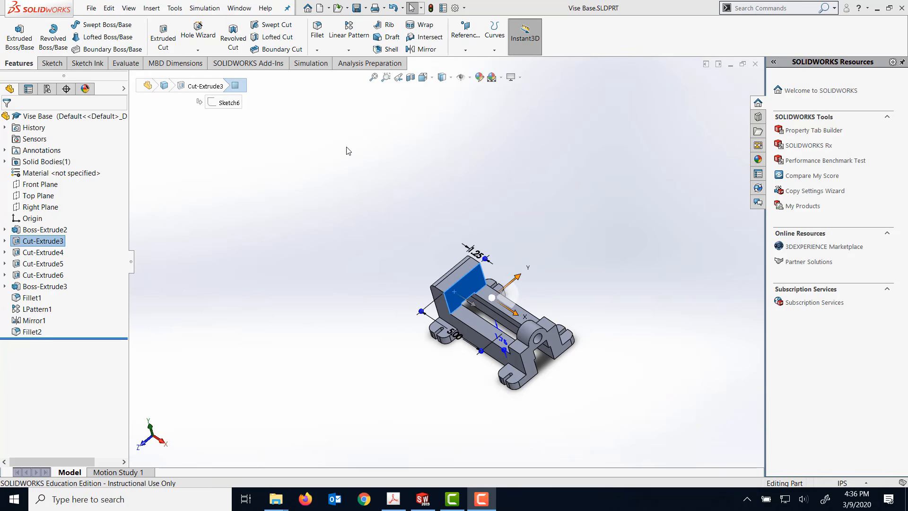
{"action": "scroll", "coordinate": [491, 196], "scroll_direction": "down", "scroll_amount": 3}
{"action": "left_click", "coordinate": [197, 34]}
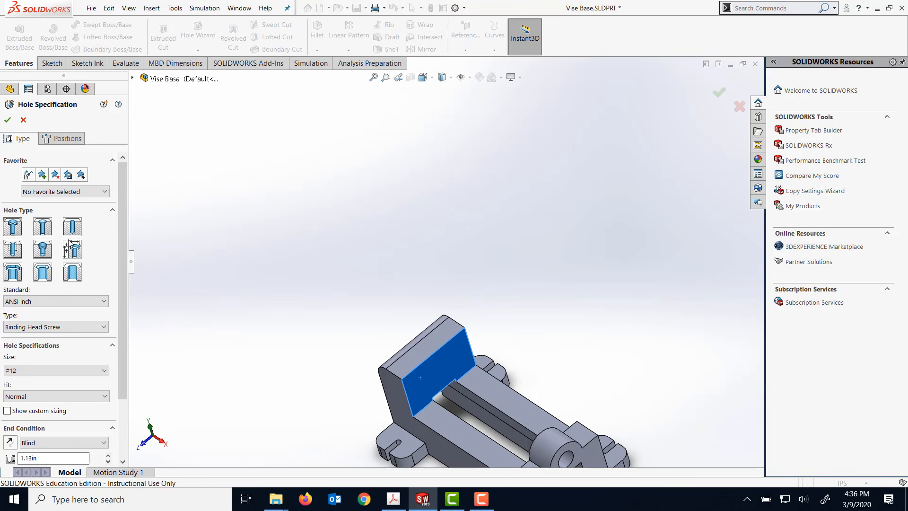
{"action": "left_click", "coordinate": [69, 231]}
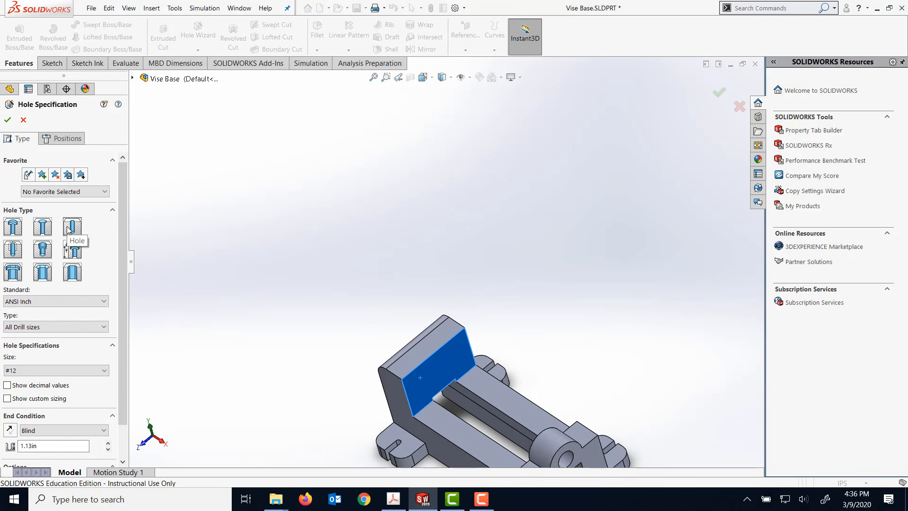
- Set the hole's size to 1/4 and its blind depth to 0.75 in
{"action": "scroll", "coordinate": [115, 351], "scroll_direction": "down", "scroll_amount": 2}
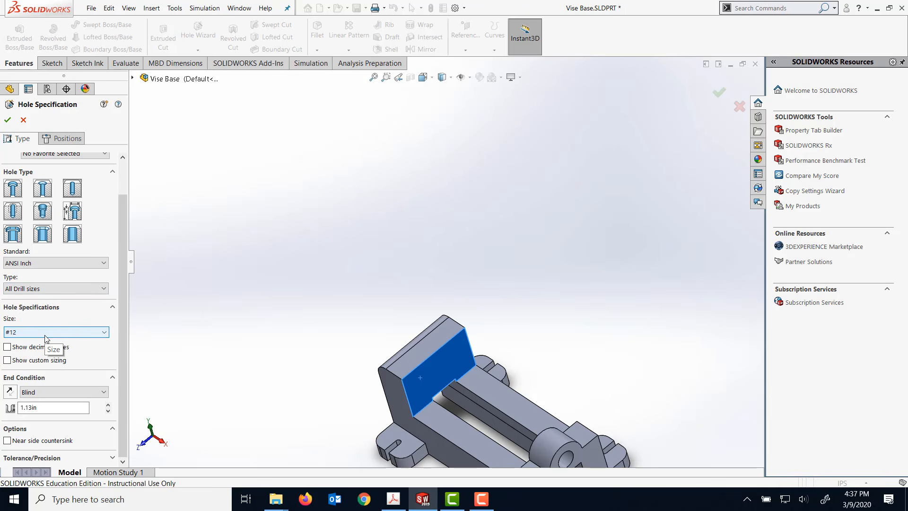
{"action": "left_click", "coordinate": [106, 333]}
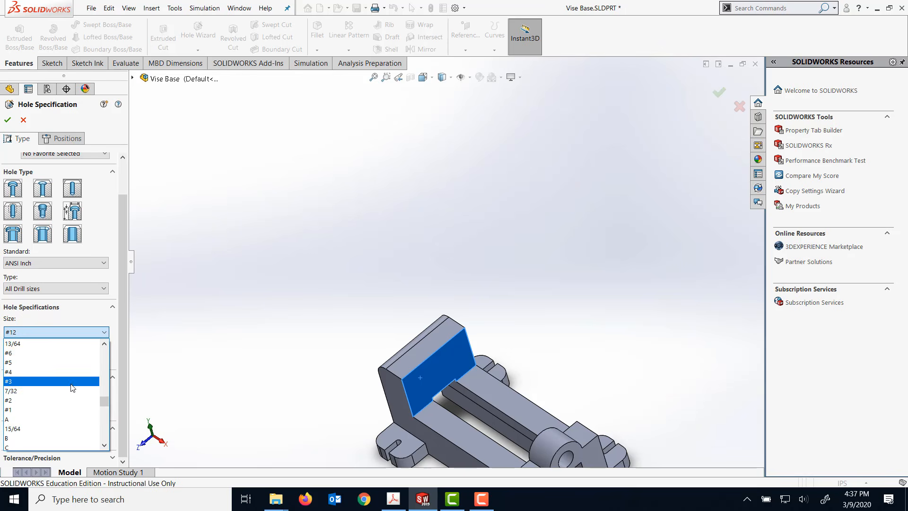
{"action": "scroll", "coordinate": [43, 415], "scroll_direction": "down", "scroll_amount": 4}
{"action": "left_click", "coordinate": [43, 410]}
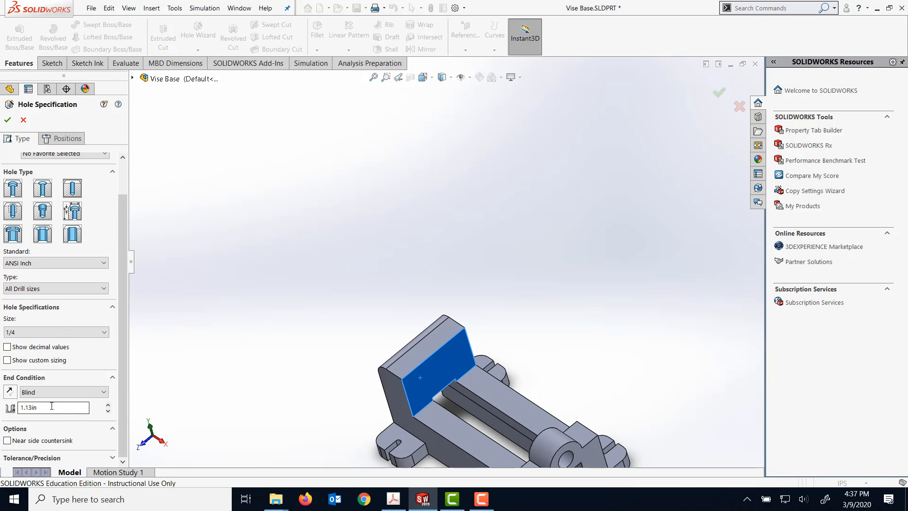
{"action": "left_click_drag", "start_coordinate": [50, 407], "coordinate": [17, 410]}
{"action": "type", "text": "0.75"}
{"action": "left_click", "coordinate": [192, 350]}
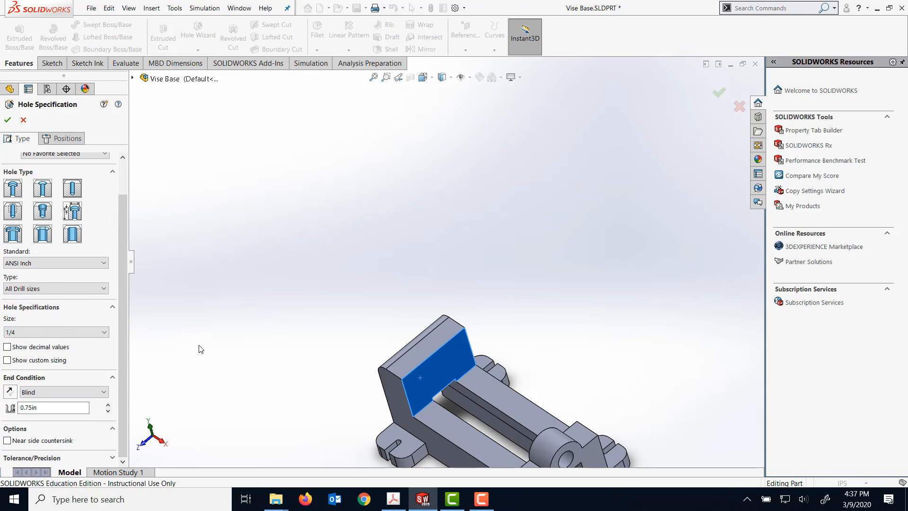
- Place one hole on the tall block's inner face, near the upper corner on the far side, and finish the feature
{"action": "left_click", "coordinate": [66, 138]}
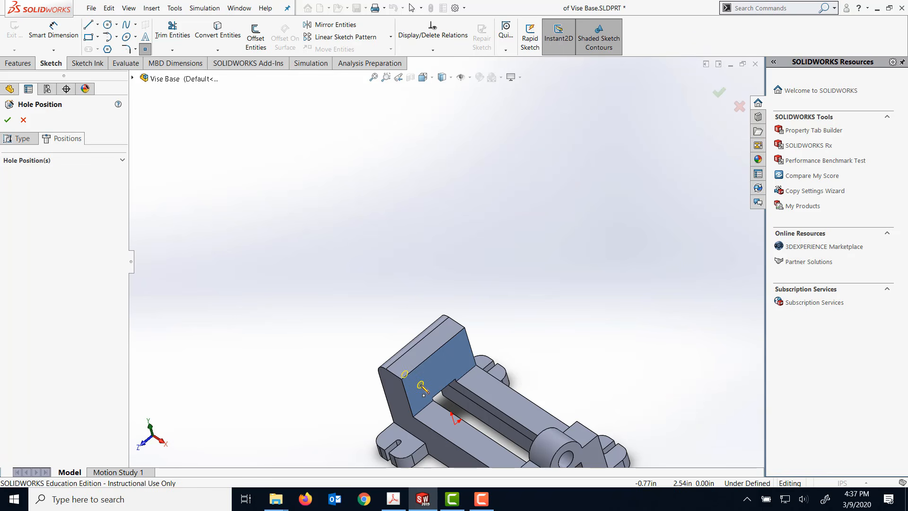
{"action": "left_click", "coordinate": [458, 351]}
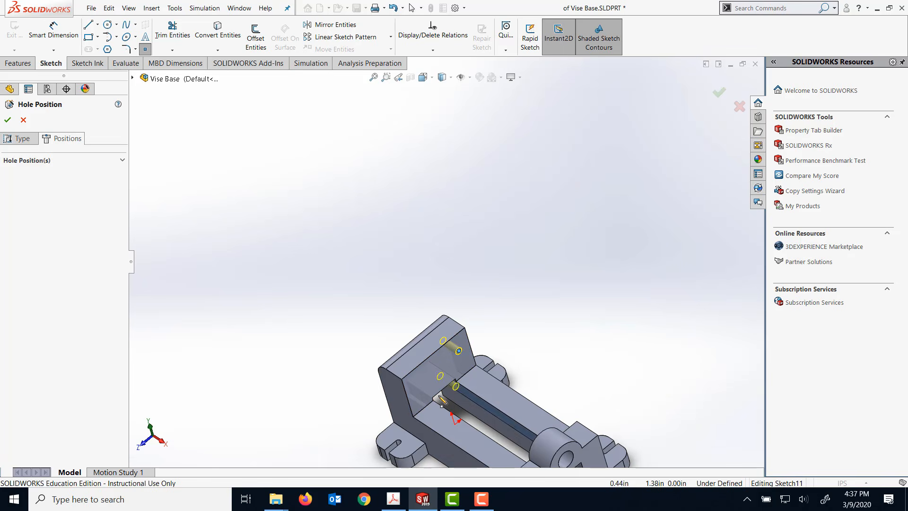
{"action": "left_click", "coordinate": [7, 120]}
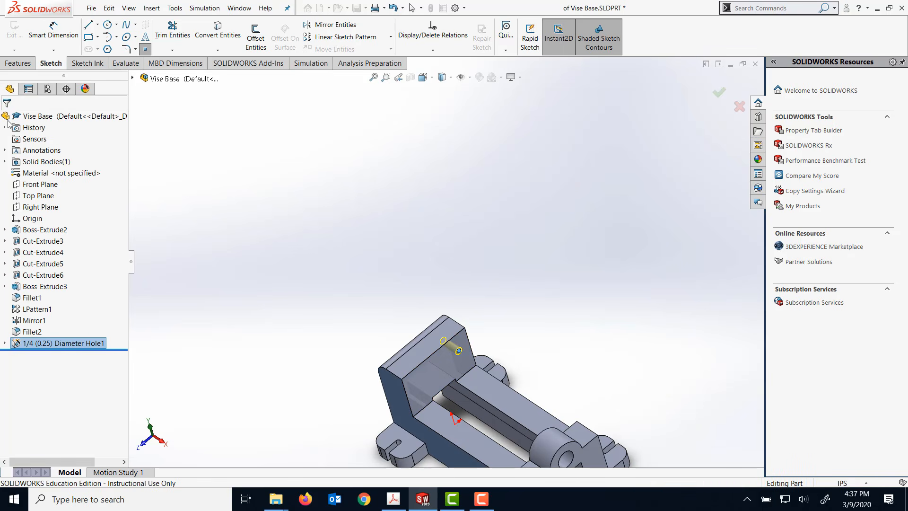
{"action": "left_click", "coordinate": [532, 269]}
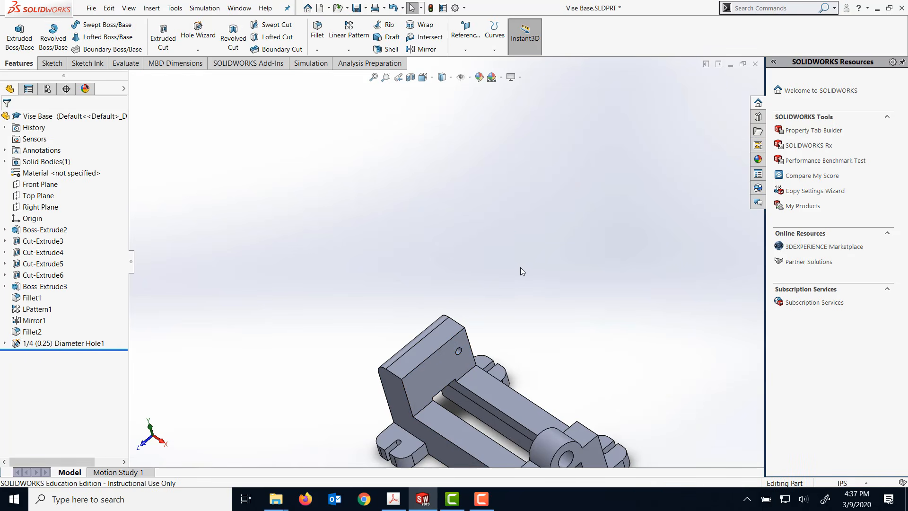
- Open the position sketch of the 1/4 diameter hole, Sketch11, for editing
{"action": "middle_click_drag", "start_coordinate": [521, 269], "coordinate": [501, 170]}
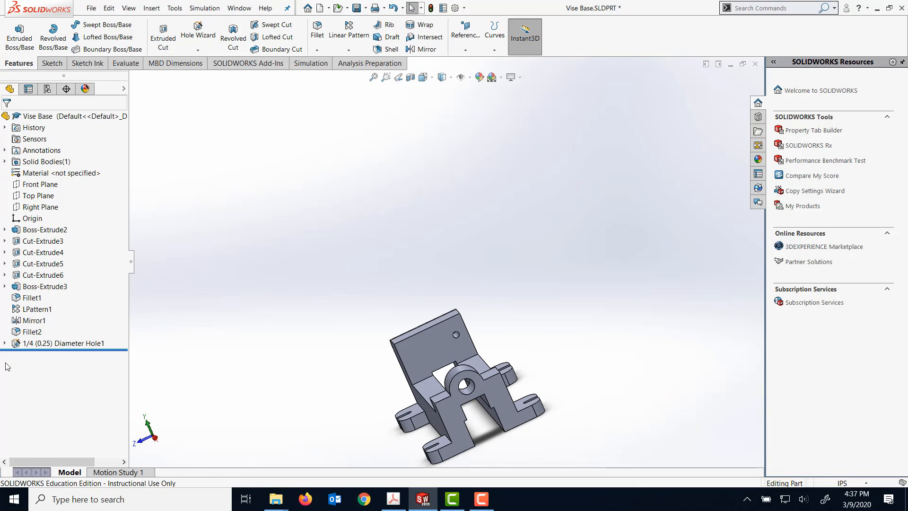
{"action": "left_click", "coordinate": [5, 344]}
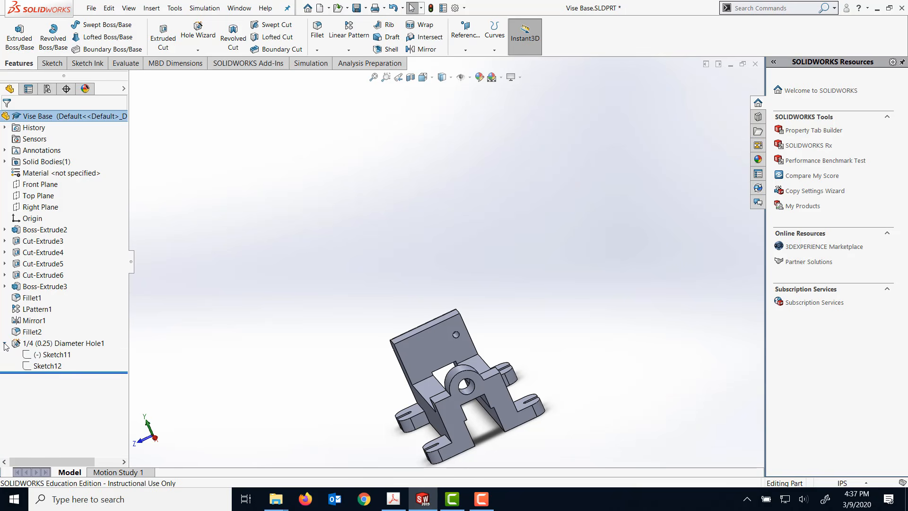
{"action": "left_click", "coordinate": [49, 355]}
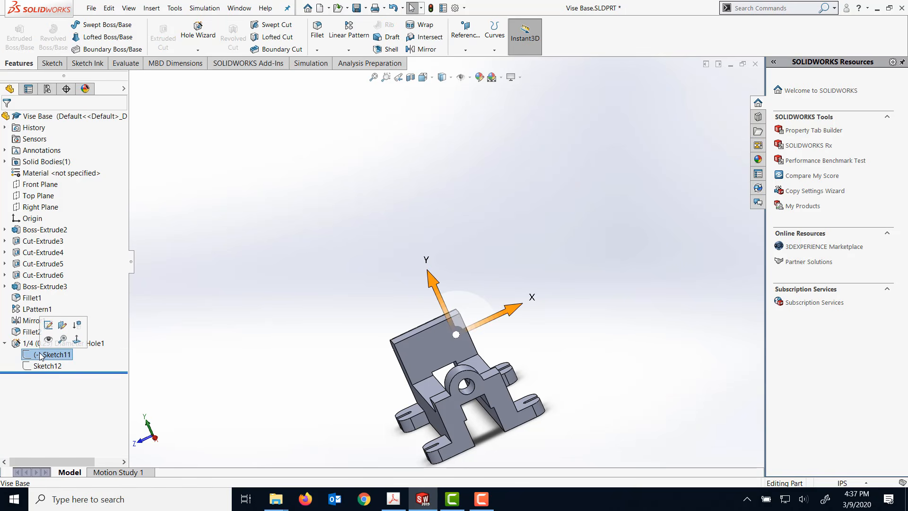
{"action": "left_click", "coordinate": [48, 325]}
{"action": "scroll", "coordinate": [482, 354], "scroll_direction": "down", "scroll_amount": 5}
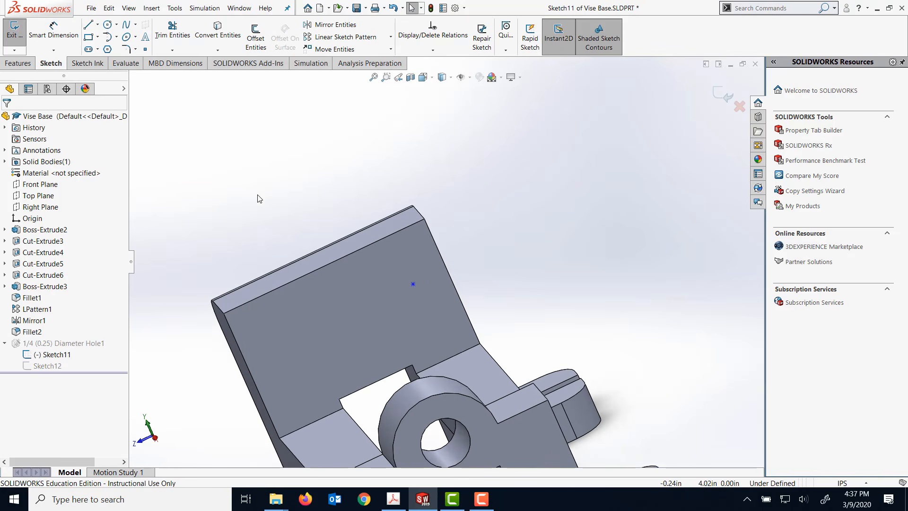
- Dimension the hole's centre point 1 in from the inner face's upper edge
{"action": "left_click", "coordinate": [53, 29]}
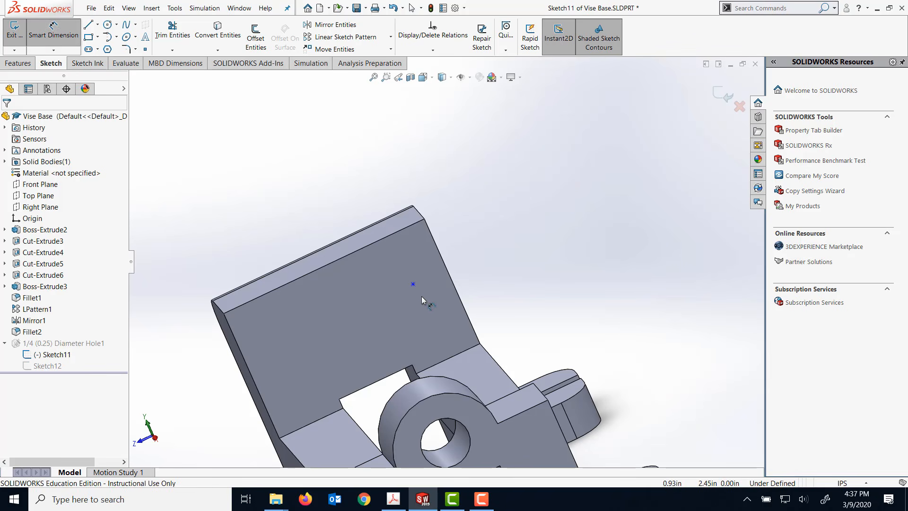
{"action": "left_click", "coordinate": [392, 238]}
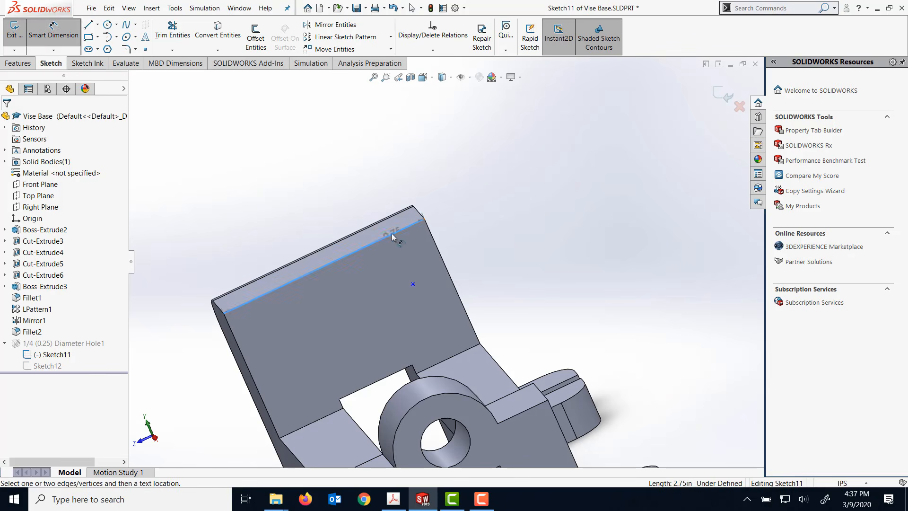
{"action": "left_click", "coordinate": [413, 285]}
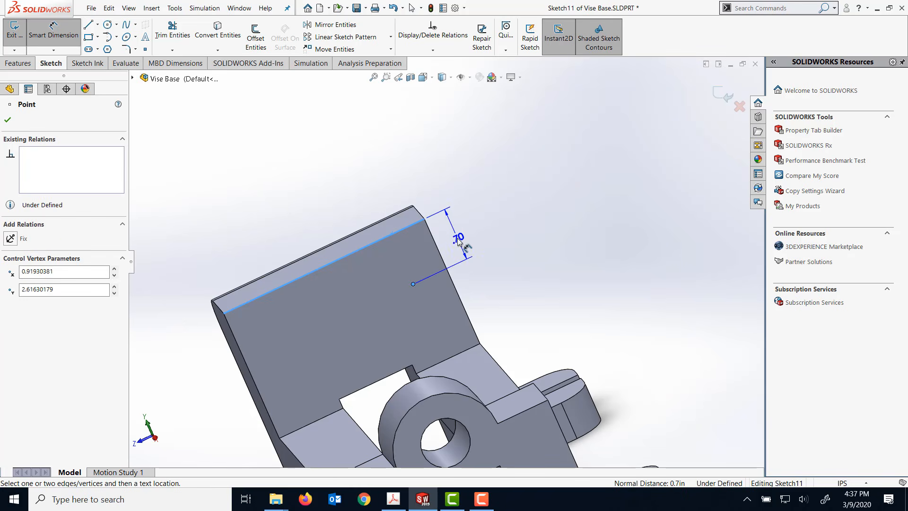
{"action": "left_click", "coordinate": [457, 238]}
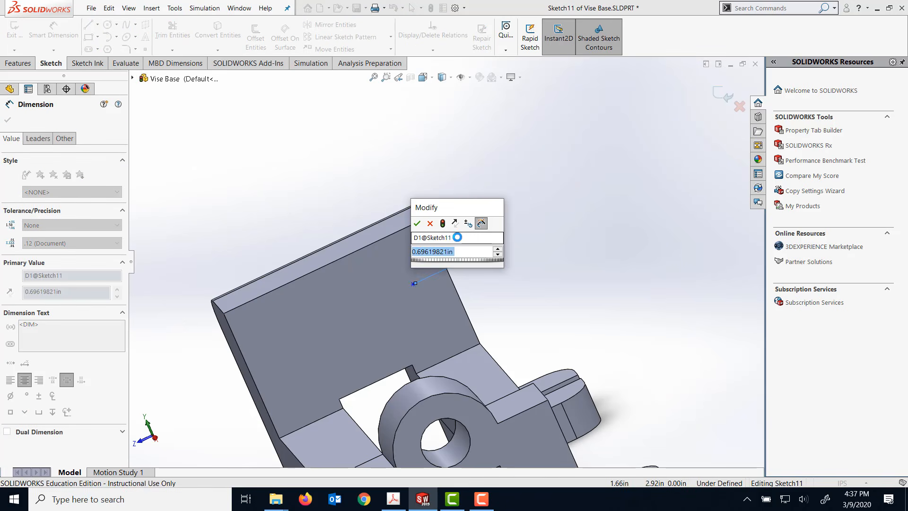
{"action": "type", "text": "1"}
{"action": "key", "text": "Return"}
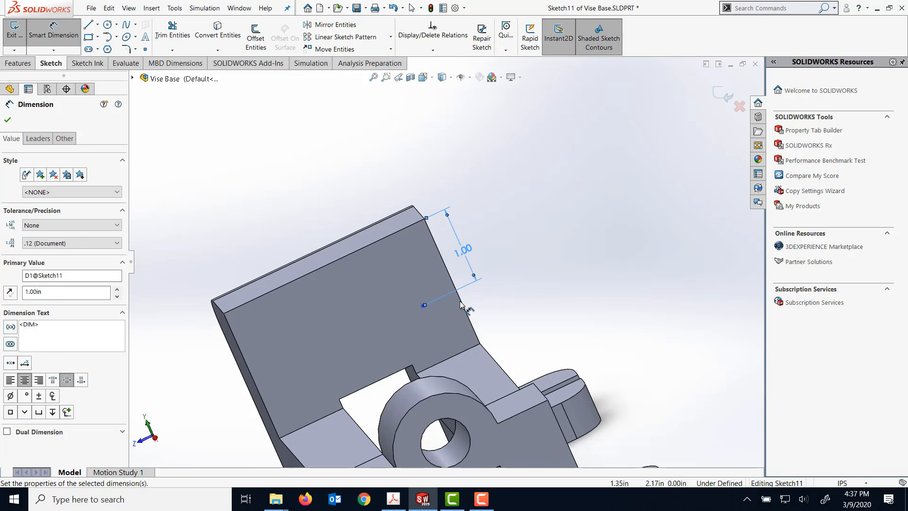
- Dimension the hole's centre point 0.625 in from the inner face's nearest side edge and exit the sketch
{"action": "left_click", "coordinate": [460, 300]}
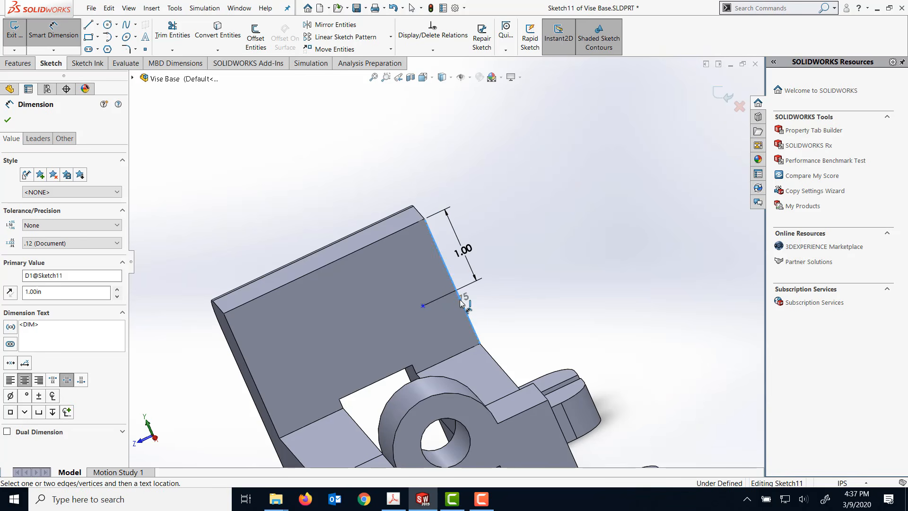
{"action": "left_click", "coordinate": [423, 306]}
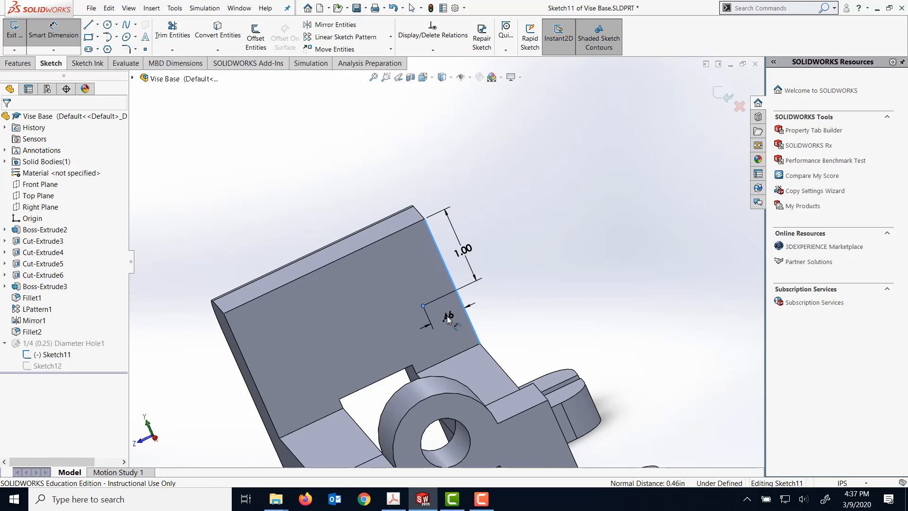
{"action": "left_click", "coordinate": [448, 320]}
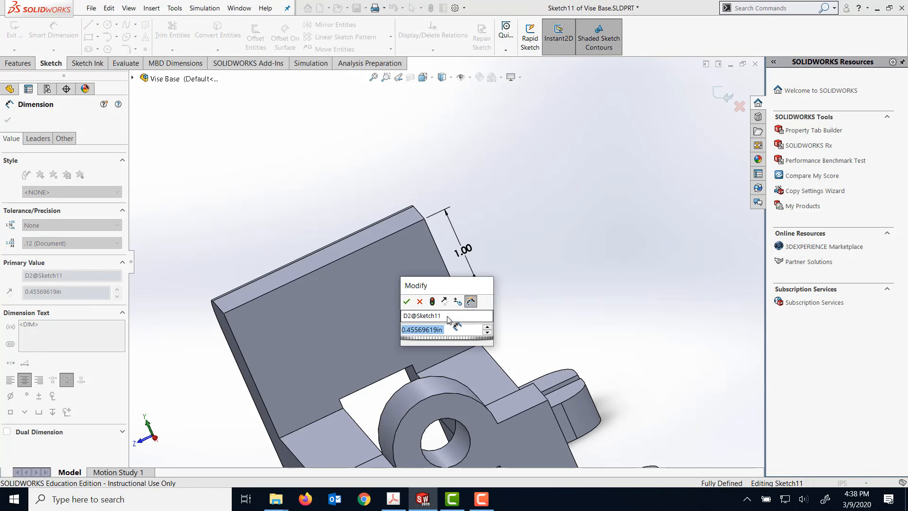
{"action": "type", "text": ".625"}
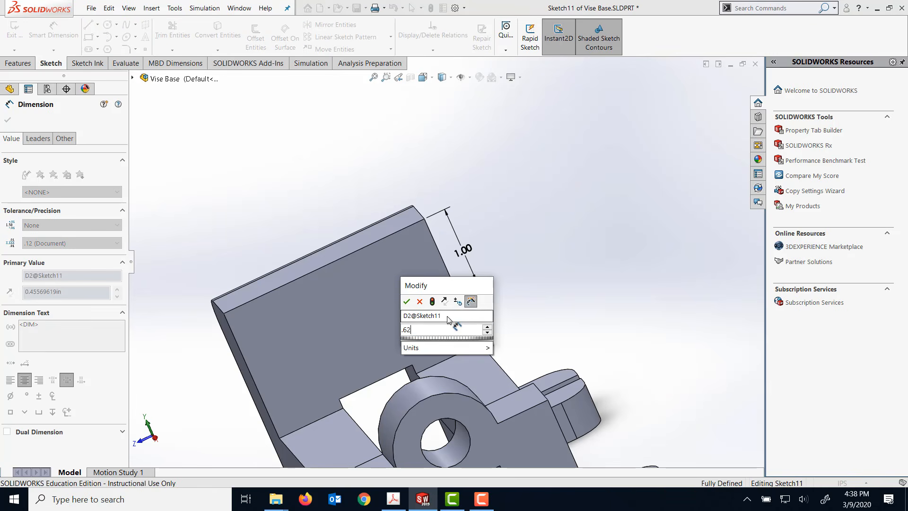
{"action": "left_click", "coordinate": [407, 302]}
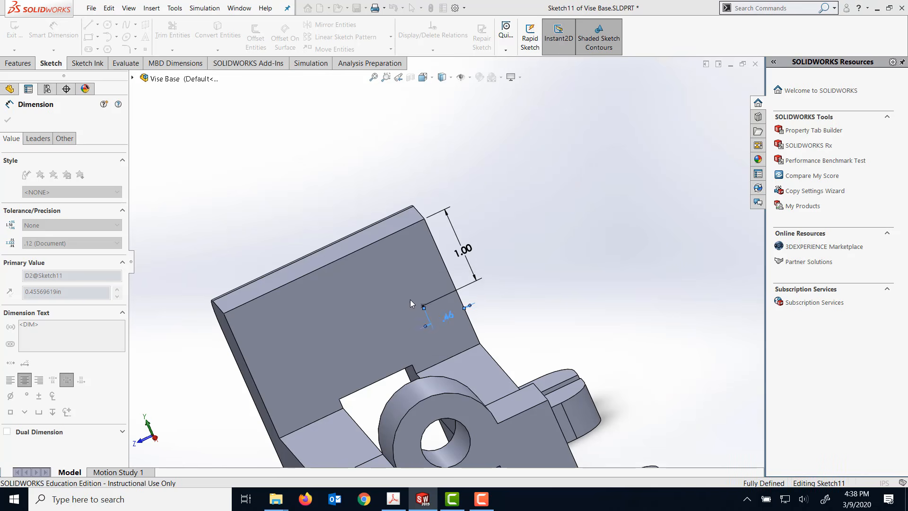
{"action": "left_click", "coordinate": [10, 122]}
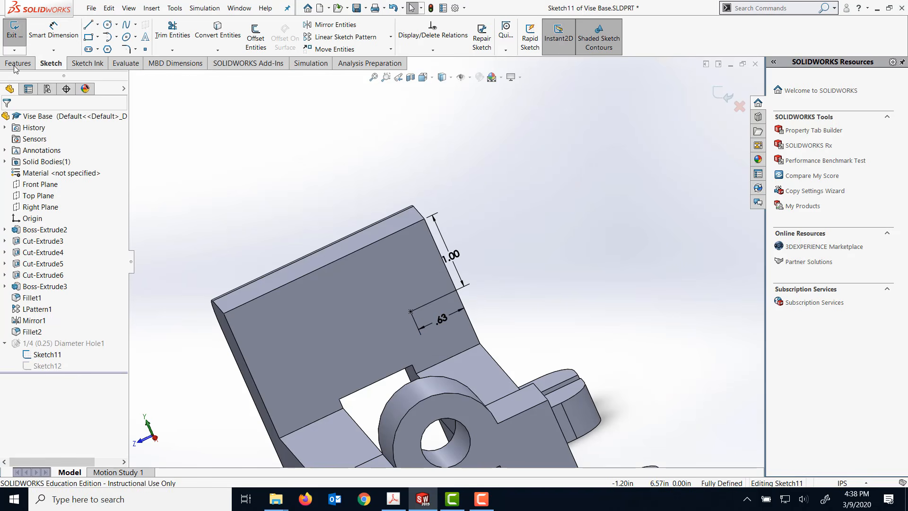
{"action": "left_click", "coordinate": [14, 29]}
- Reopen the hole's position sketch and delete the 1.00 dimension to the face's upper edge
{"action": "mouse_move", "coordinate": [255, 167]}
{"action": "middle_mouse_down"}
{"action": "mouse_move", "coordinate": [229, 97]}
{"action": "mouse_move", "coordinate": [244, 143]}
{"action": "mouse_move", "coordinate": [285, 133]}
{"action": "mouse_move", "coordinate": [258, 128]}
{"action": "mouse_move", "coordinate": [247, 162]}
{"action": "middle_mouse_up"}
{"action": "right_click", "coordinate": [33, 354]}
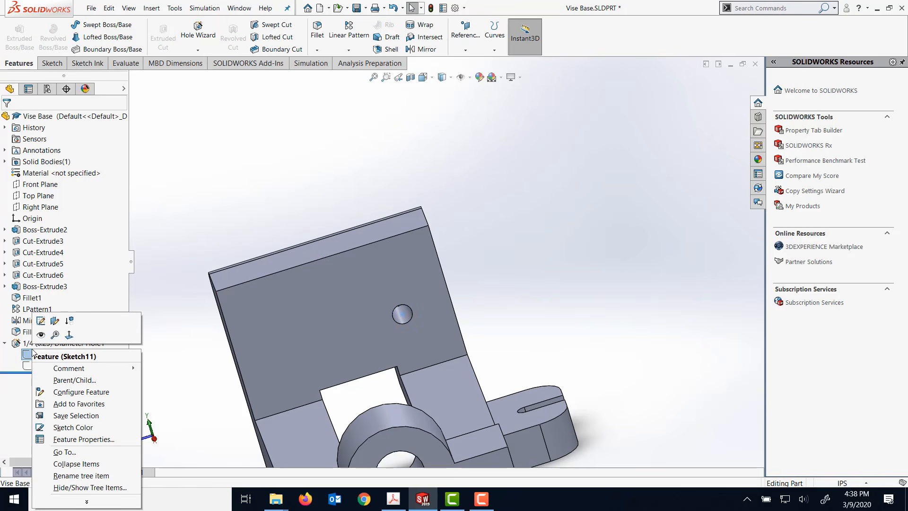
{"action": "left_click", "coordinate": [42, 326]}
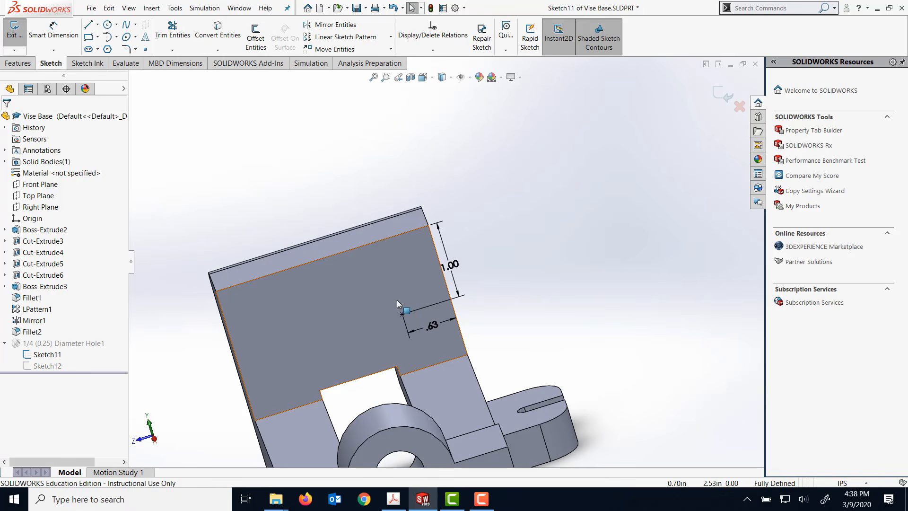
{"action": "left_click", "coordinate": [453, 267]}
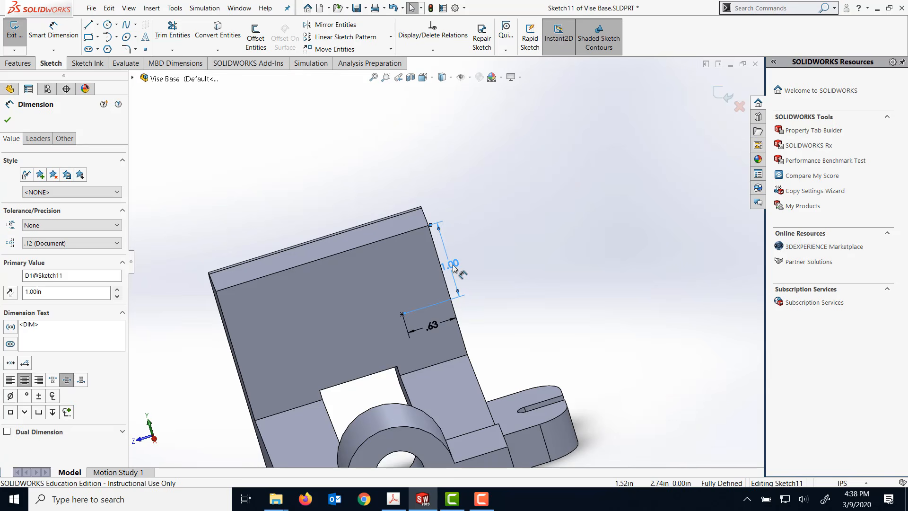
{"action": "key", "text": "Delete"}
- Dimension the hole's centre point 1 in from the inner face's lower edge and exit the sketch
{"action": "left_click", "coordinate": [54, 29]}
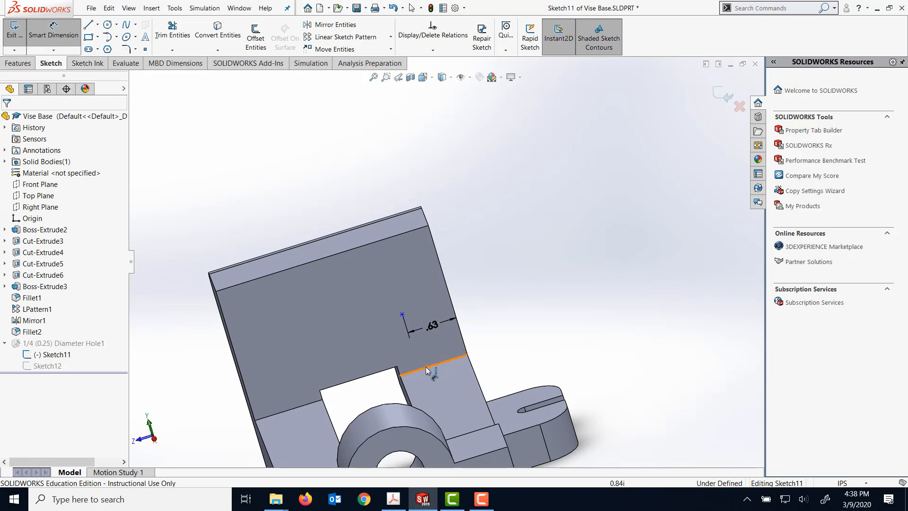
{"action": "left_click", "coordinate": [426, 368]}
{"action": "left_click", "coordinate": [402, 314]}
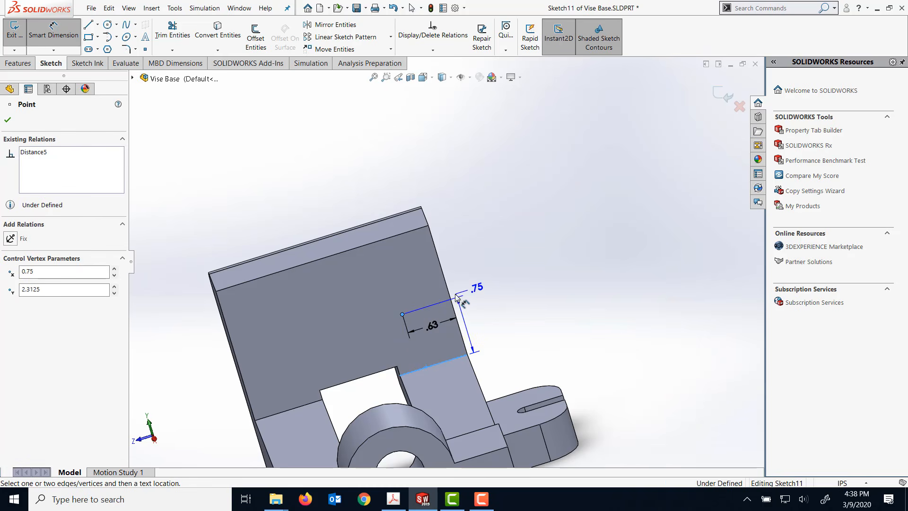
{"action": "left_click", "coordinate": [499, 330]}
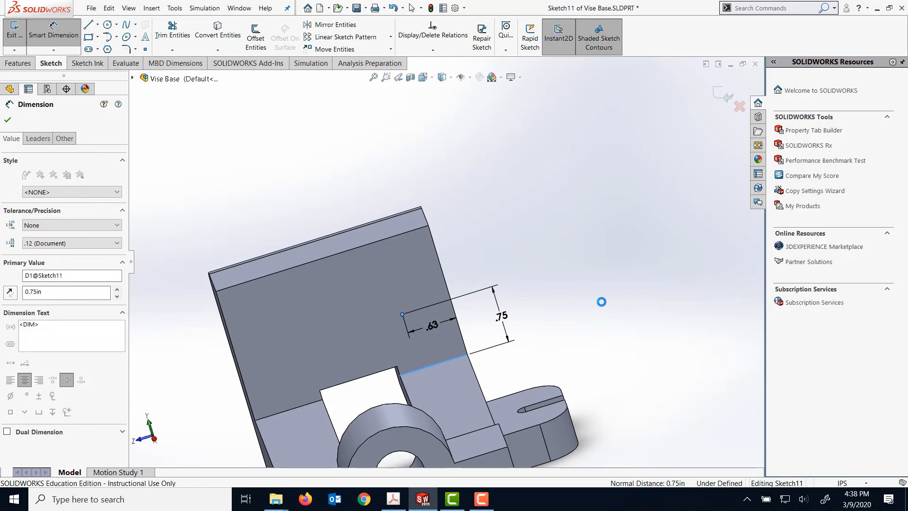
{"action": "type", "text": "1"}
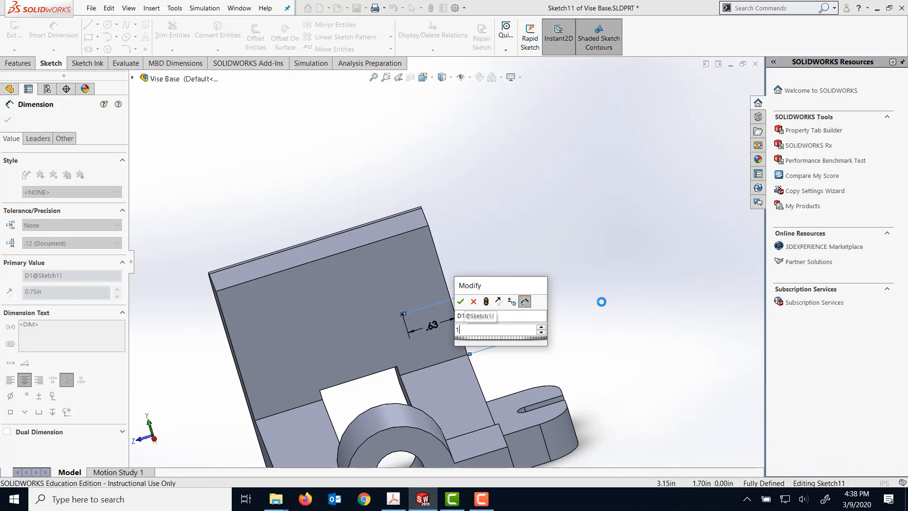
{"action": "key", "text": "Return"}
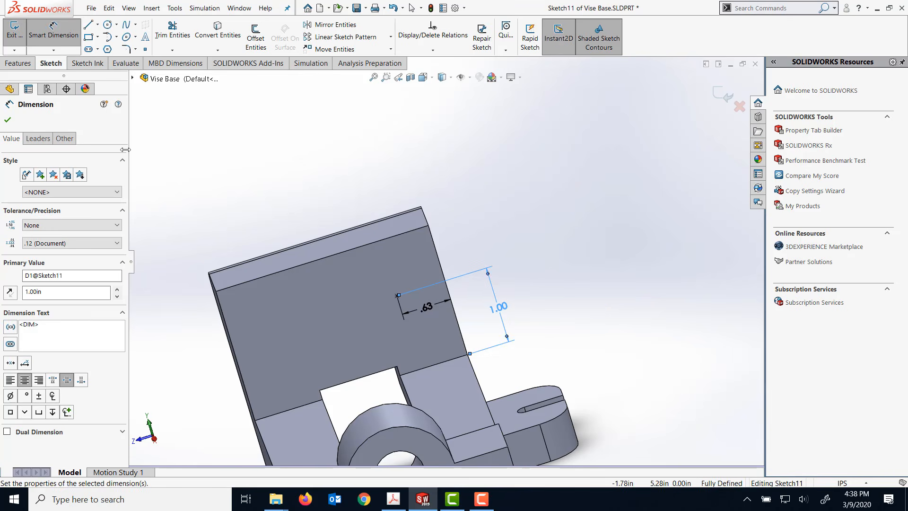
{"action": "left_click", "coordinate": [46, 39]}
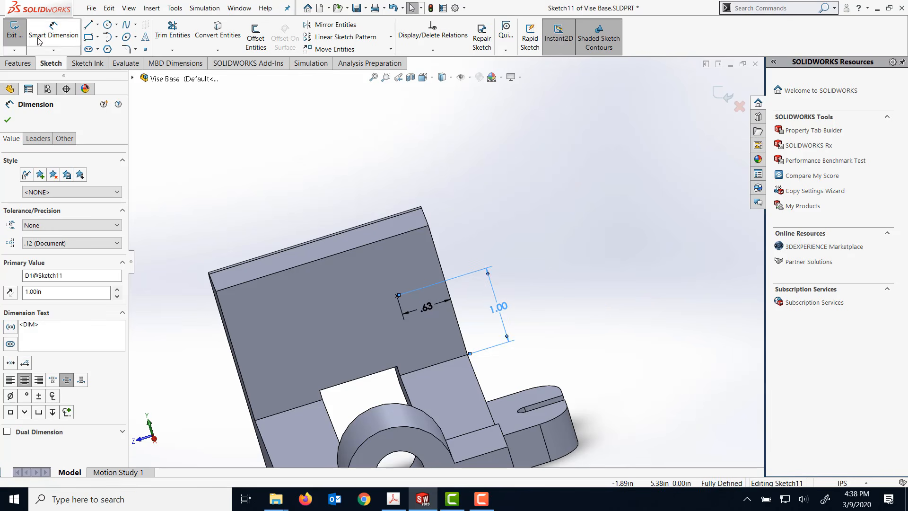
{"action": "left_click", "coordinate": [8, 120]}
{"action": "left_click", "coordinate": [9, 37]}
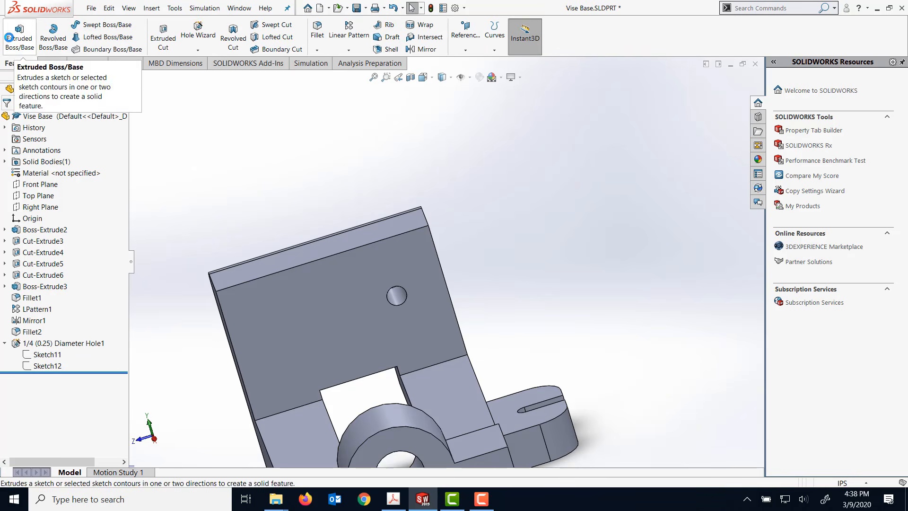
- Linear-pattern the 1/4 in hole along the inner face's upper edge with 2 instances spaced 1.5 in apart
{"action": "mouse_move", "coordinate": [487, 132]}
{"action": "middle_mouse_down"}
{"action": "mouse_move", "coordinate": [475, 132]}
{"action": "mouse_move", "coordinate": [503, 143]}
{"action": "middle_mouse_up"}
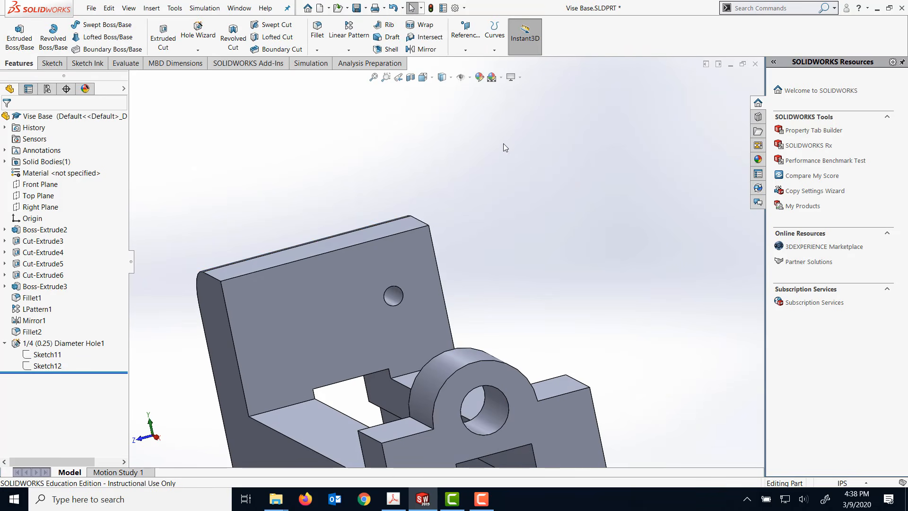
{"action": "left_click", "coordinate": [52, 343]}
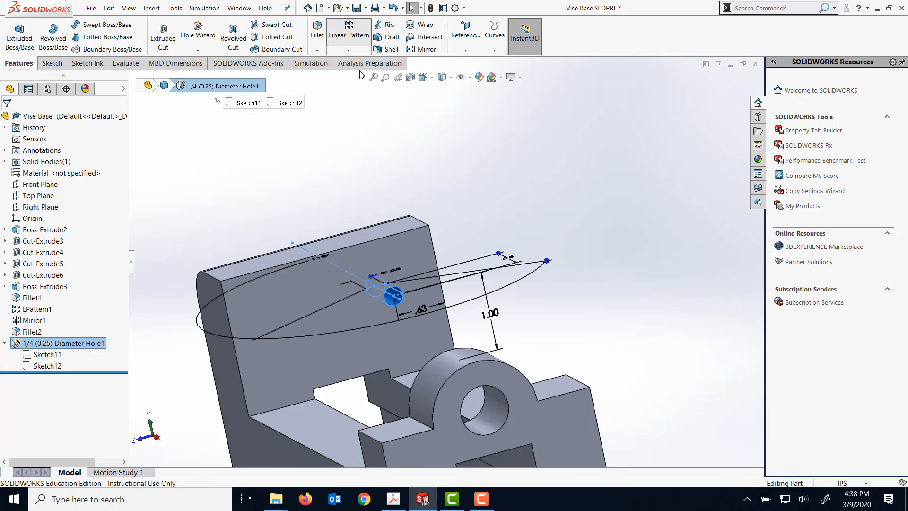
{"action": "left_click", "coordinate": [293, 266]}
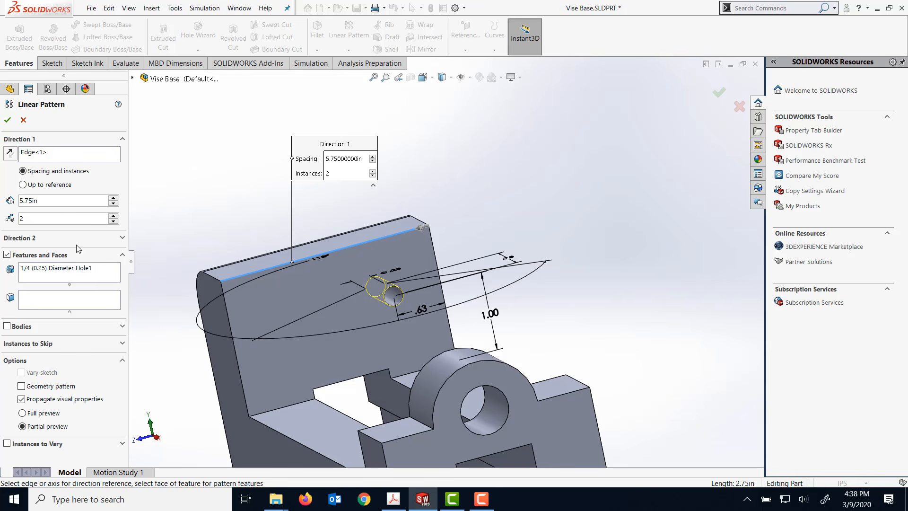
{"action": "left_click", "coordinate": [113, 203]}
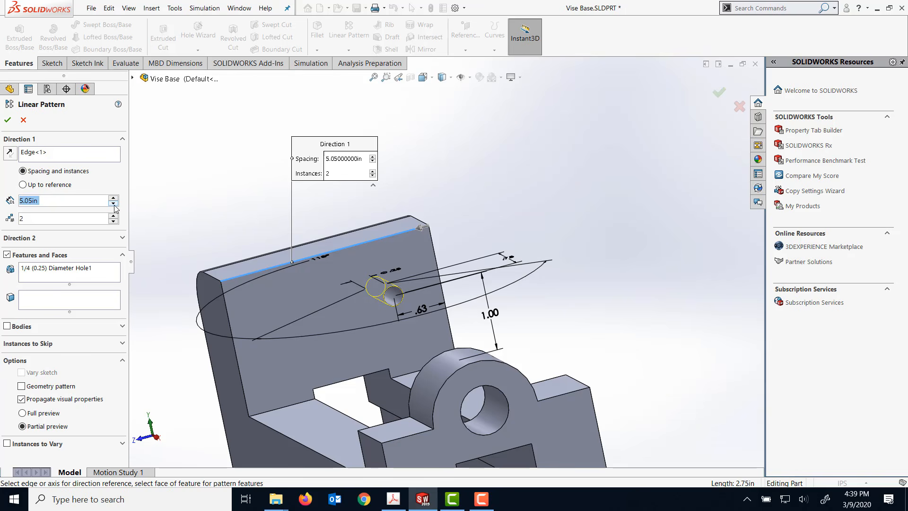
{"action": "type", "text": "1.5"}
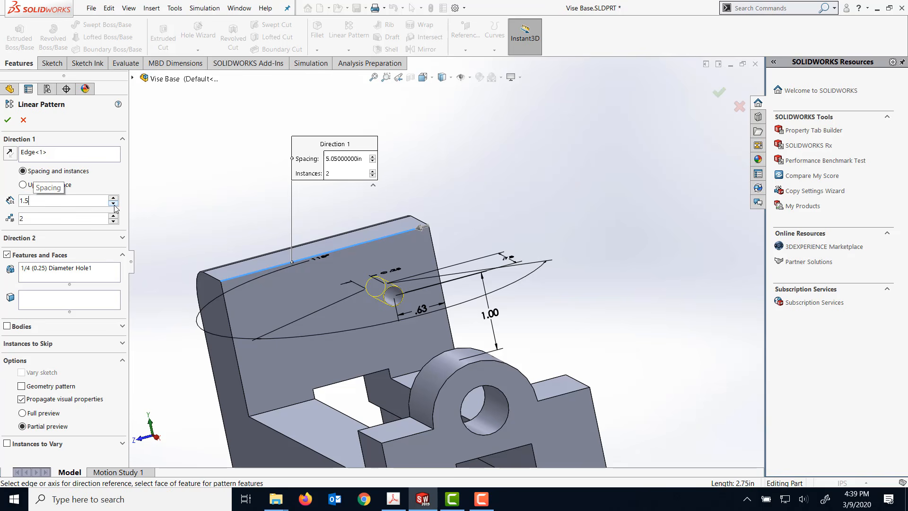
{"action": "key", "text": "Return"}
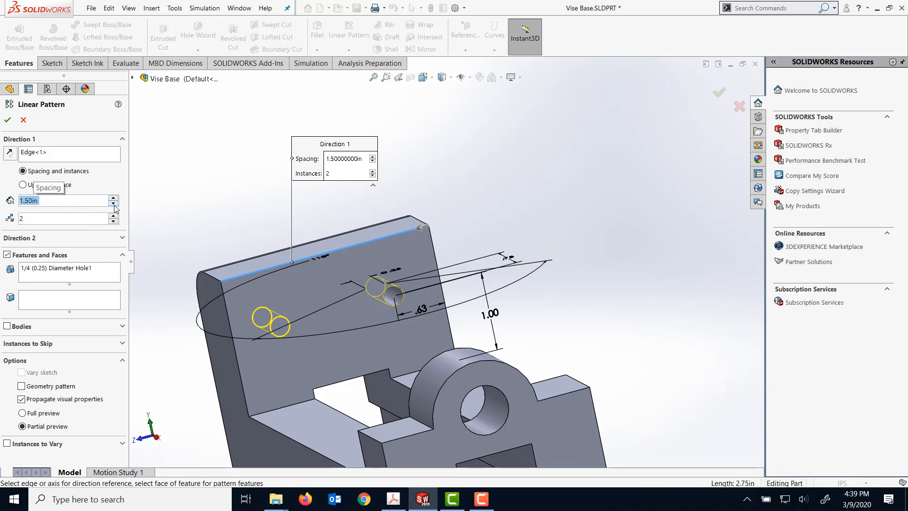
{"action": "left_click", "coordinate": [8, 120]}
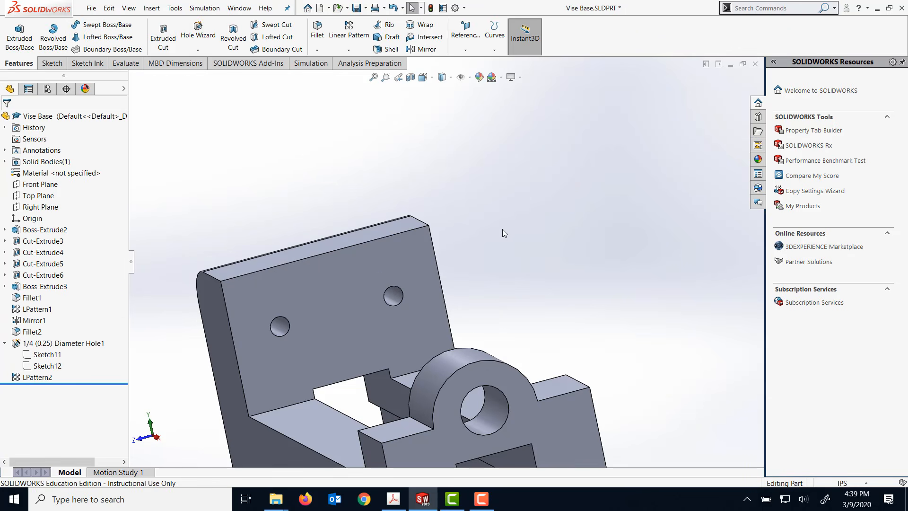
- Examine the whole vise base, including the two patterned holes and the slotted tabs, from several angles
{"action": "middle_click_drag", "start_coordinate": [502, 229], "coordinate": [412, 208]}
{"action": "scroll", "coordinate": [483, 200], "scroll_direction": "up", "scroll_amount": 3}
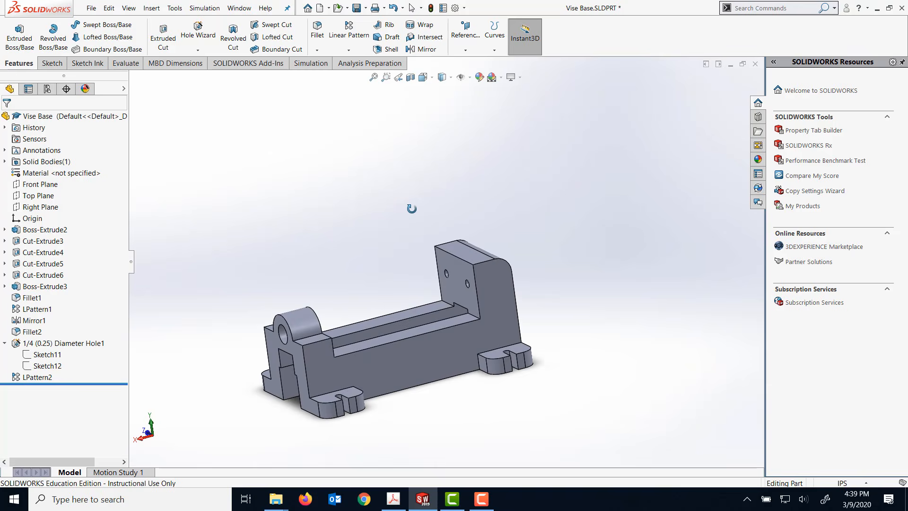
{"action": "scroll", "coordinate": [411, 209], "scroll_direction": "down", "scroll_amount": 2}
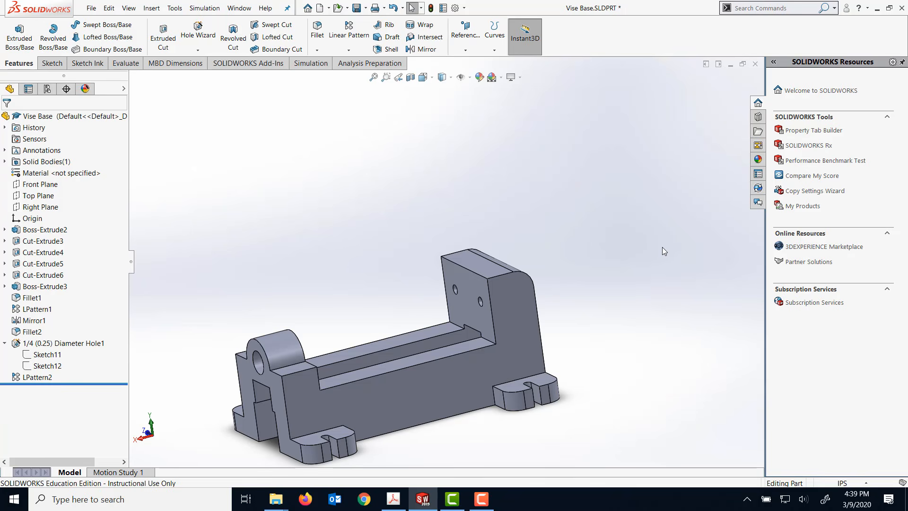
{"action": "scroll", "coordinate": [580, 232], "scroll_direction": "up", "scroll_amount": 2}
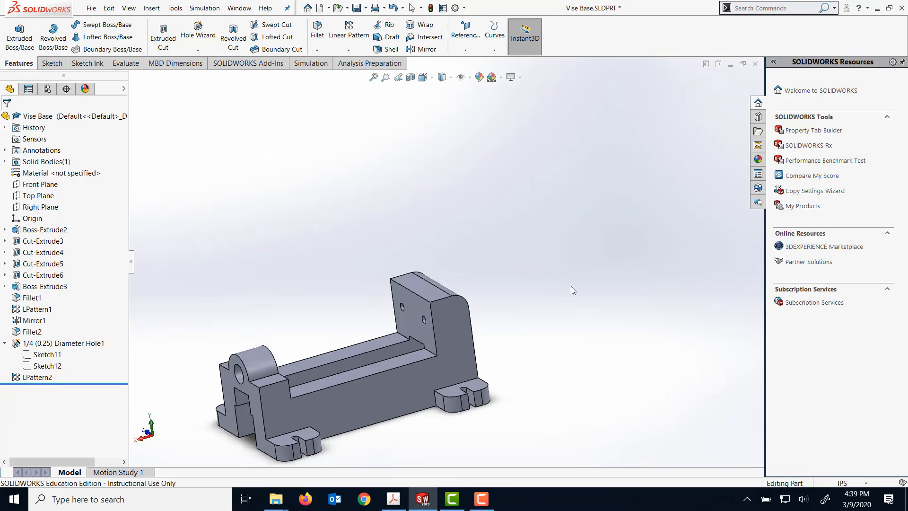
{"action": "scroll", "coordinate": [572, 285], "scroll_direction": "up", "scroll_amount": 2}
{"action": "middle_click_drag", "start_coordinate": [609, 283], "coordinate": [401, 398]}
{"action": "scroll", "coordinate": [348, 371], "scroll_direction": "up", "scroll_amount": 3}
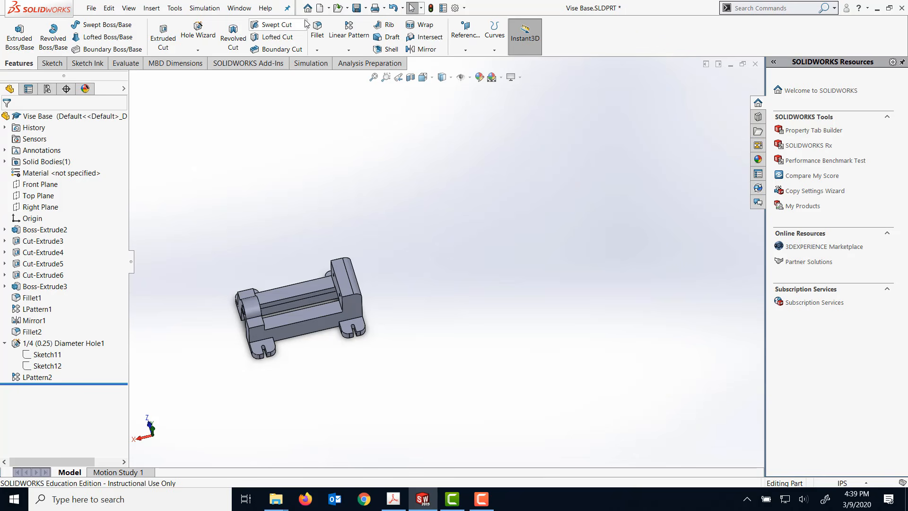
- Start a fillet and select the top faces of all four slotted side tabs
{"action": "left_click", "coordinate": [348, 29]}
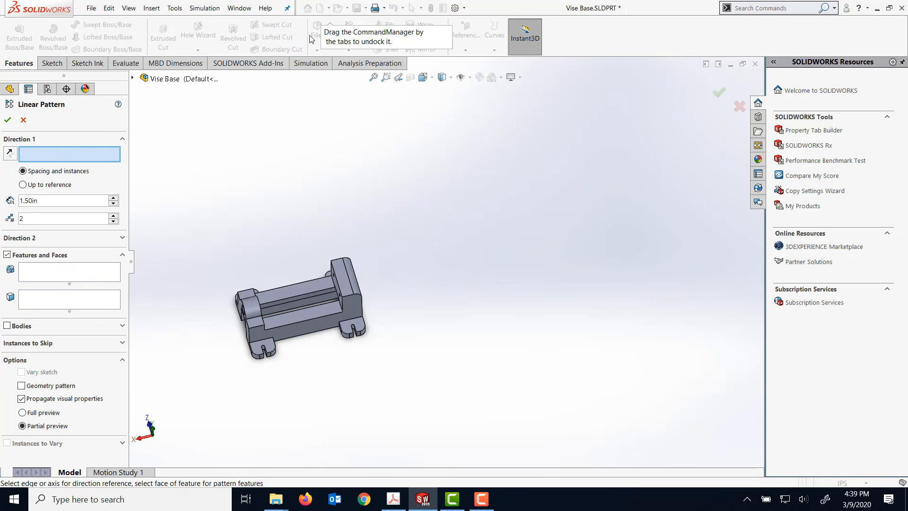
{"action": "left_click", "coordinate": [24, 120]}
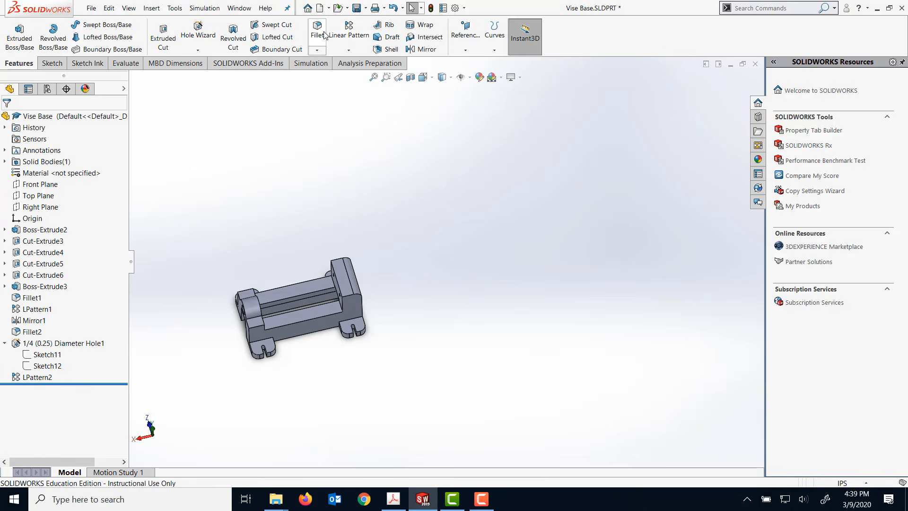
{"action": "scroll", "coordinate": [241, 339], "scroll_direction": "down", "scroll_amount": 5}
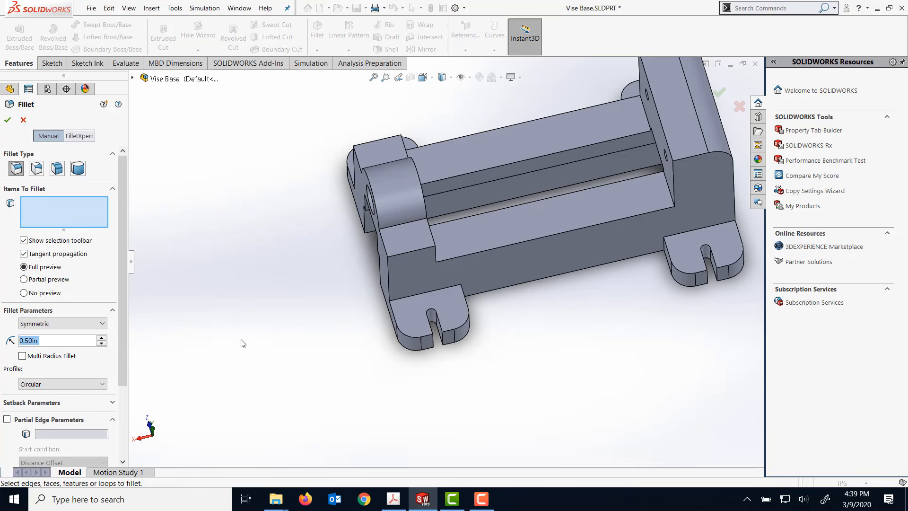
{"action": "left_click", "coordinate": [409, 311]}
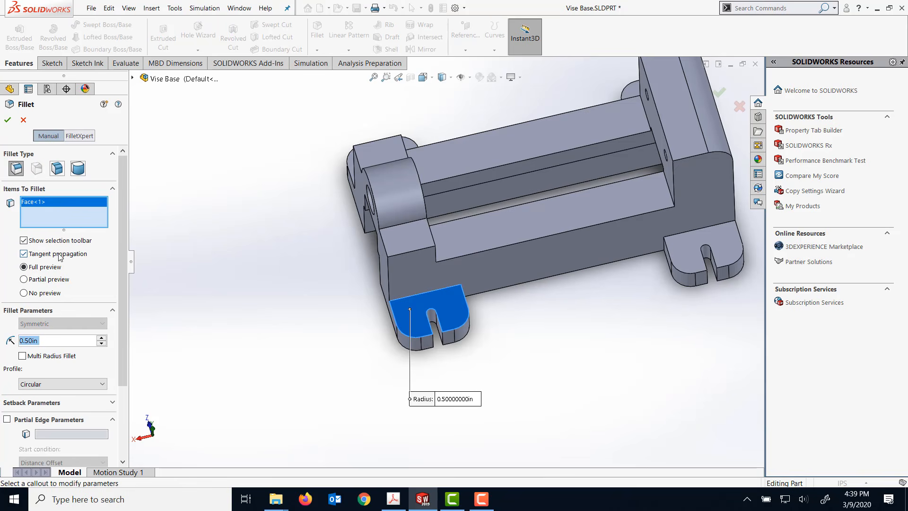
{"action": "left_click", "coordinate": [724, 257]}
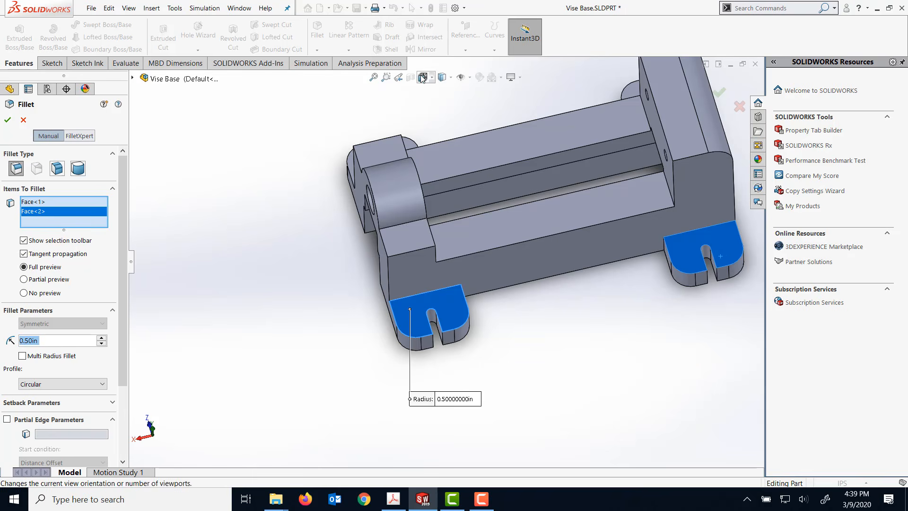
{"action": "scroll", "coordinate": [418, 103], "scroll_direction": "up", "scroll_amount": 1}
{"action": "middle_click_drag", "start_coordinate": [426, 115], "coordinate": [423, 185]}
{"action": "left_click", "coordinate": [411, 193]}
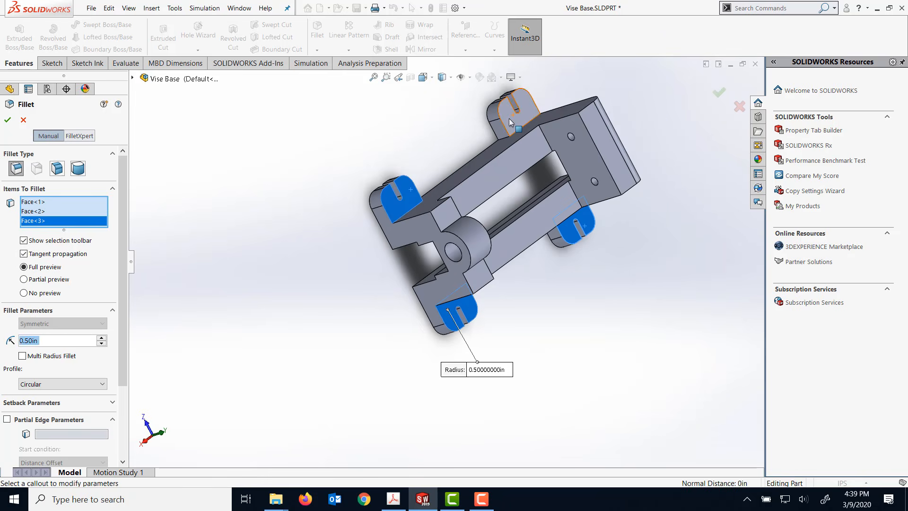
{"action": "left_click", "coordinate": [509, 118]}
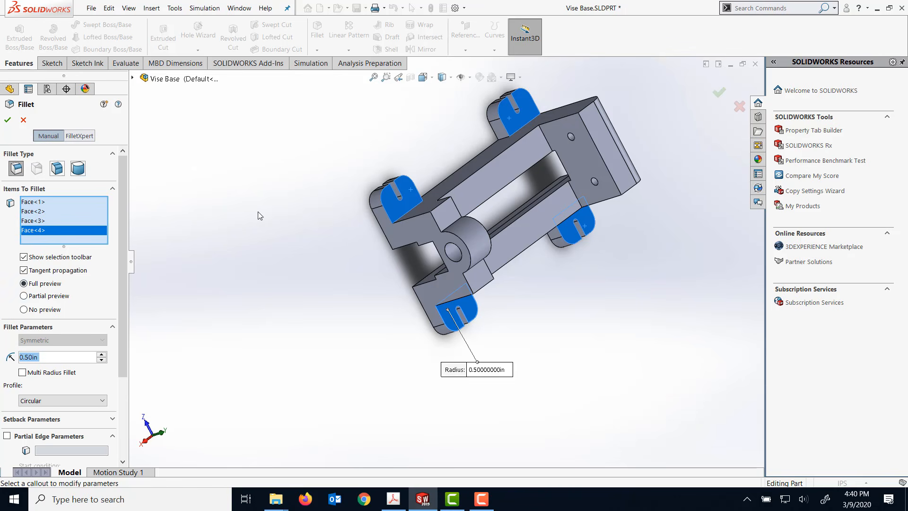
- Add both long outer side faces of the body and one lengthwise lower edge to the fillet selection
{"action": "middle_click_drag", "start_coordinate": [326, 184], "coordinate": [267, 105]}
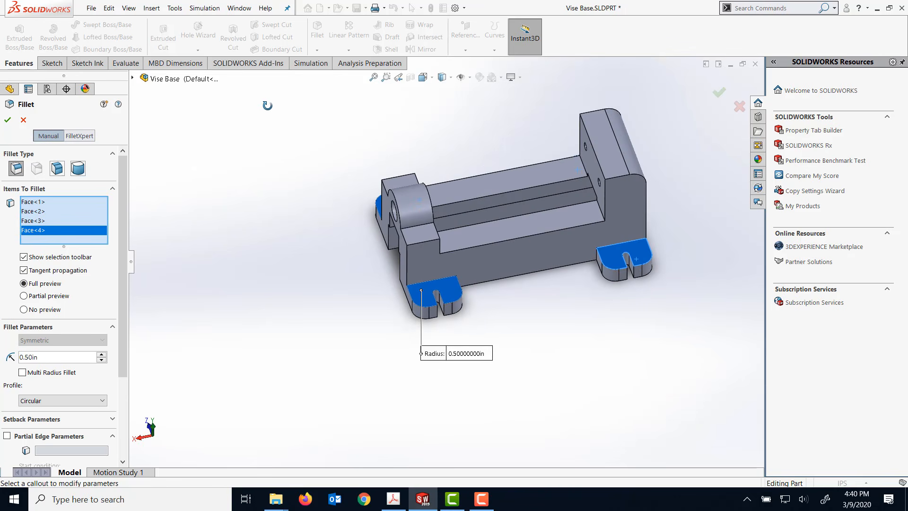
{"action": "left_click", "coordinate": [415, 262]}
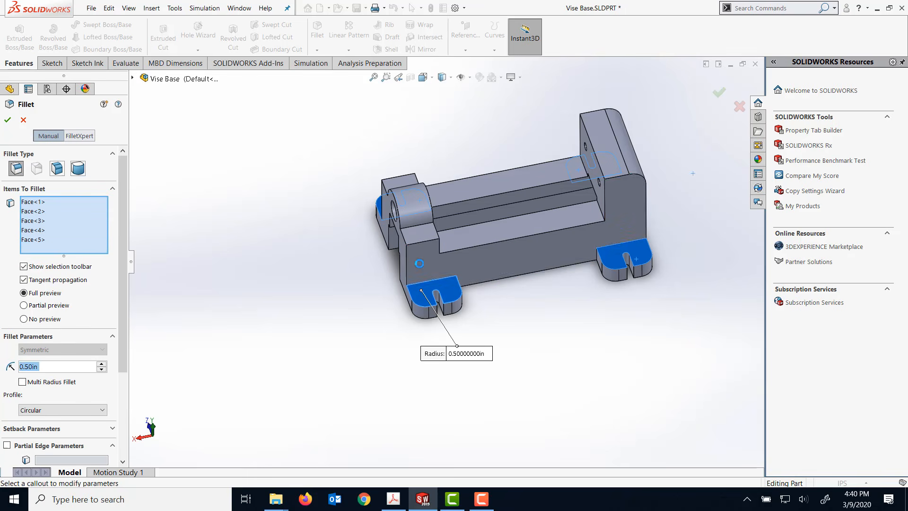
{"action": "middle_click_drag", "start_coordinate": [339, 219], "coordinate": [447, 177]}
{"action": "left_click", "coordinate": [466, 182]}
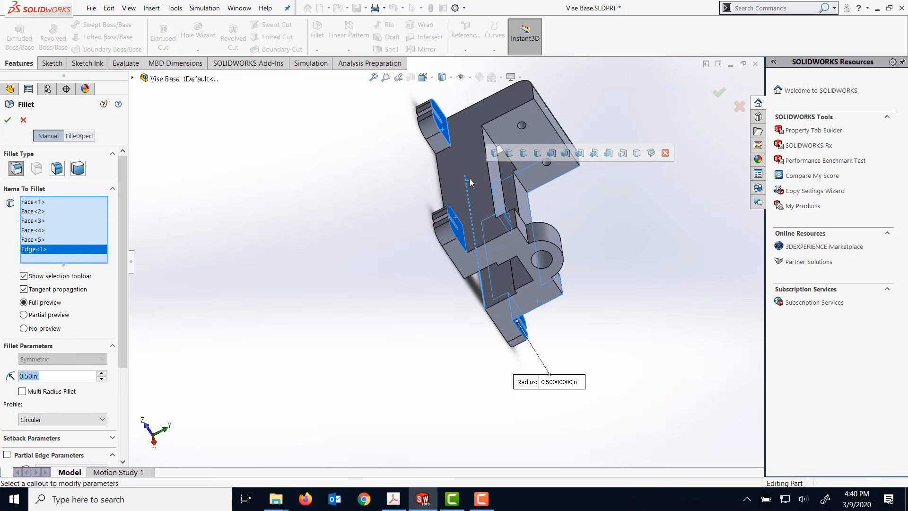
{"action": "left_click", "coordinate": [493, 107]}
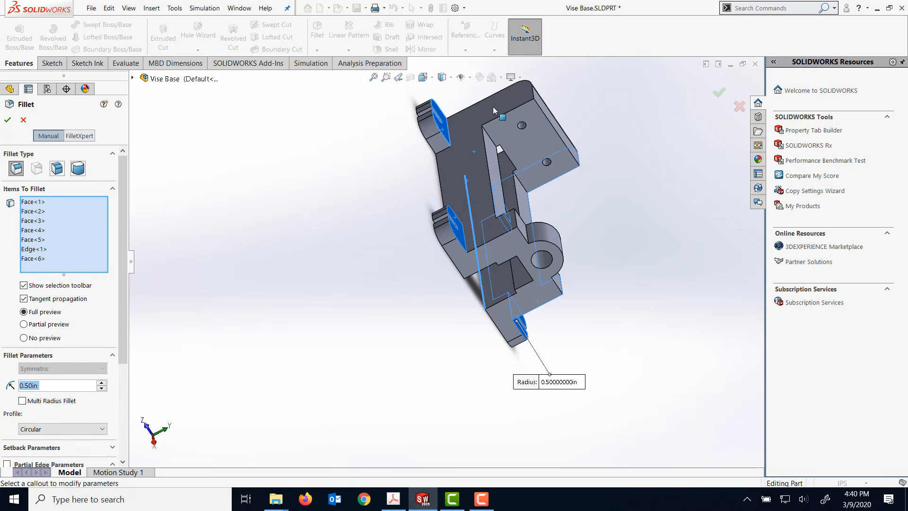
- Set the fillet radius to 0.050 in and apply the fillet to the selected faces and edge
{"action": "middle_click_drag", "start_coordinate": [529, 175], "coordinate": [412, 132]}
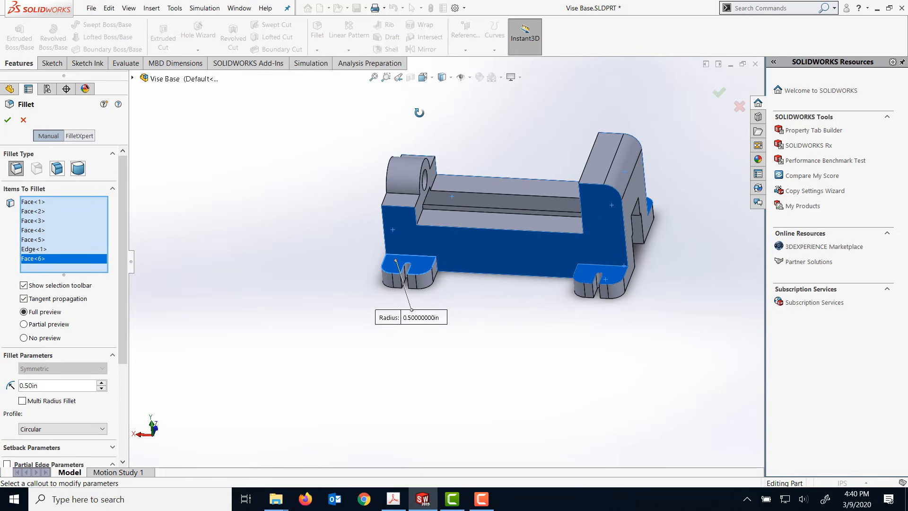
{"action": "left_click", "coordinate": [26, 385]}
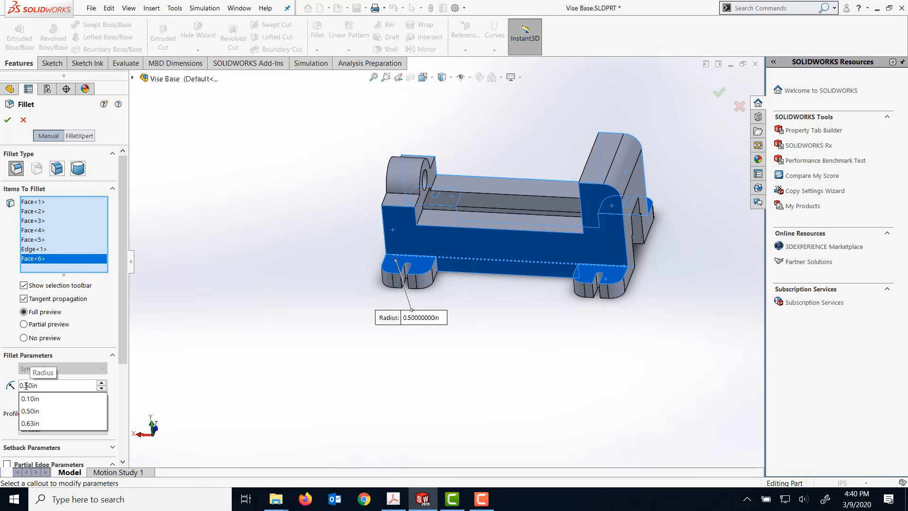
{"action": "type", "text": "0"}
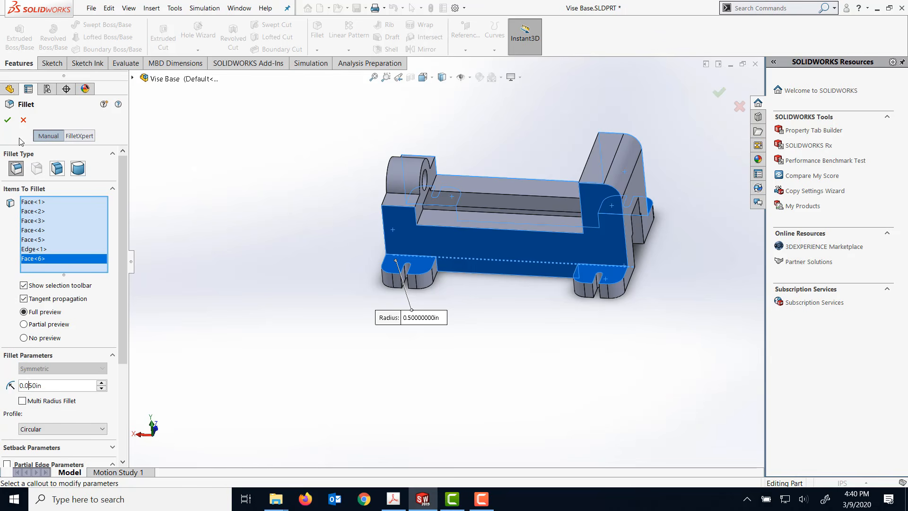
{"action": "left_click", "coordinate": [8, 122]}
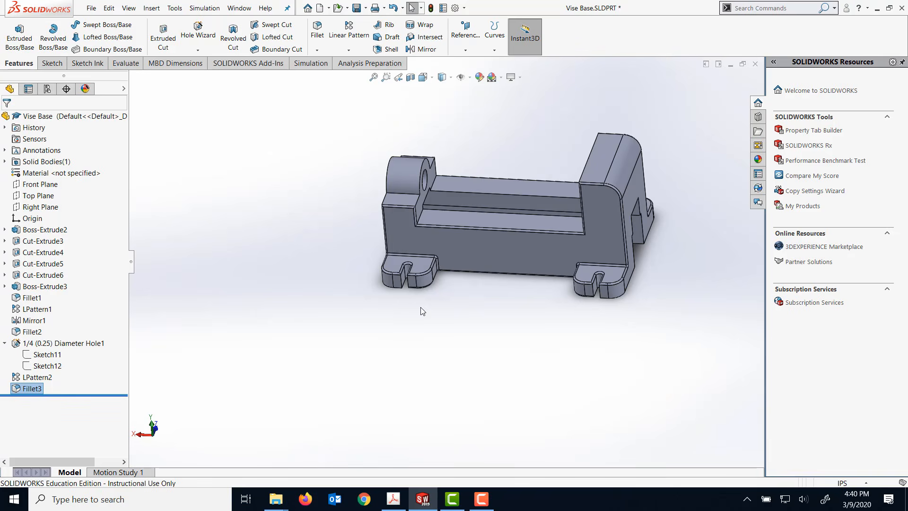
- Reopen the 0.05 in fillet for editing and add the arc edge and adjoining short top edge on the arc-topped end's outer face
{"action": "middle_click_drag", "start_coordinate": [503, 321], "coordinate": [551, 202]}
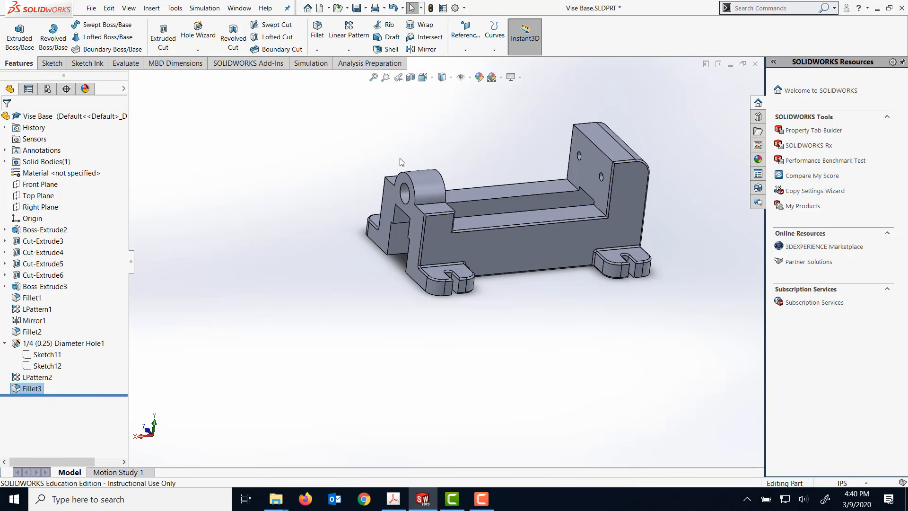
{"action": "right_click", "coordinate": [31, 388]}
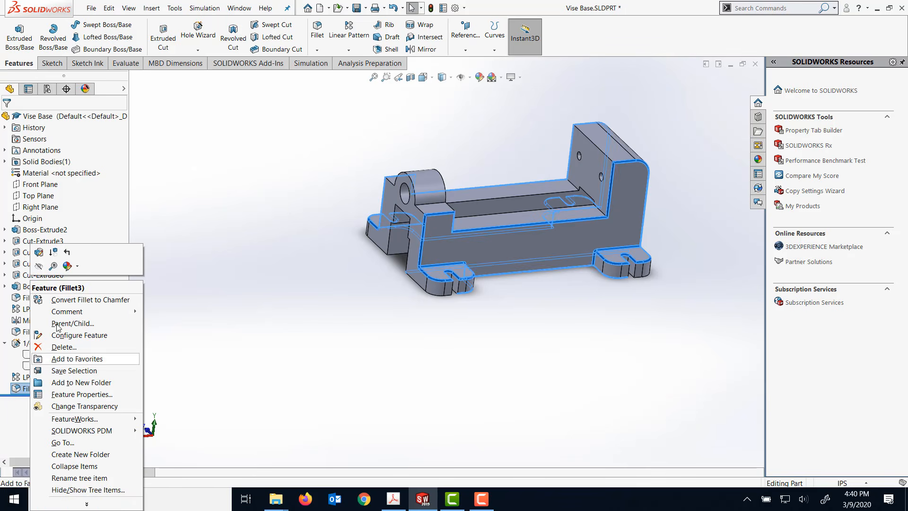
{"action": "left_click", "coordinate": [39, 255]}
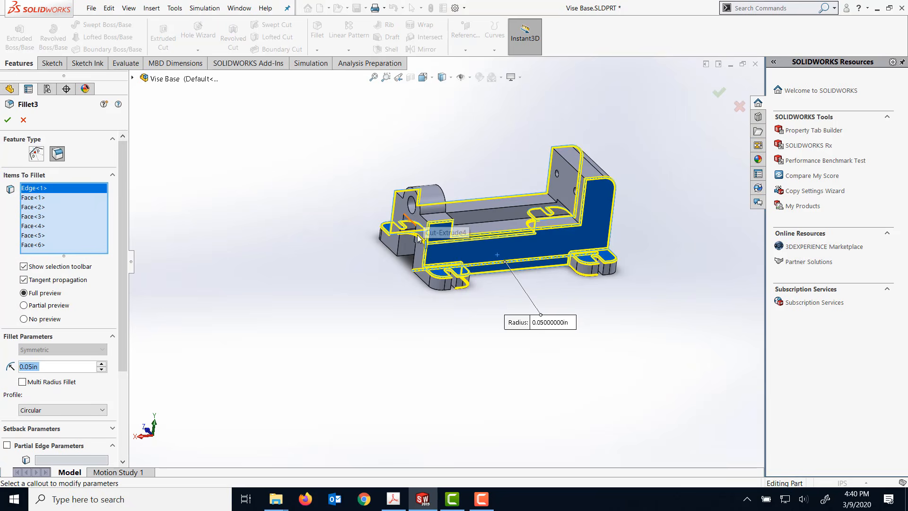
{"action": "scroll", "coordinate": [425, 223], "scroll_direction": "down", "scroll_amount": 5}
{"action": "left_click", "coordinate": [463, 140]}
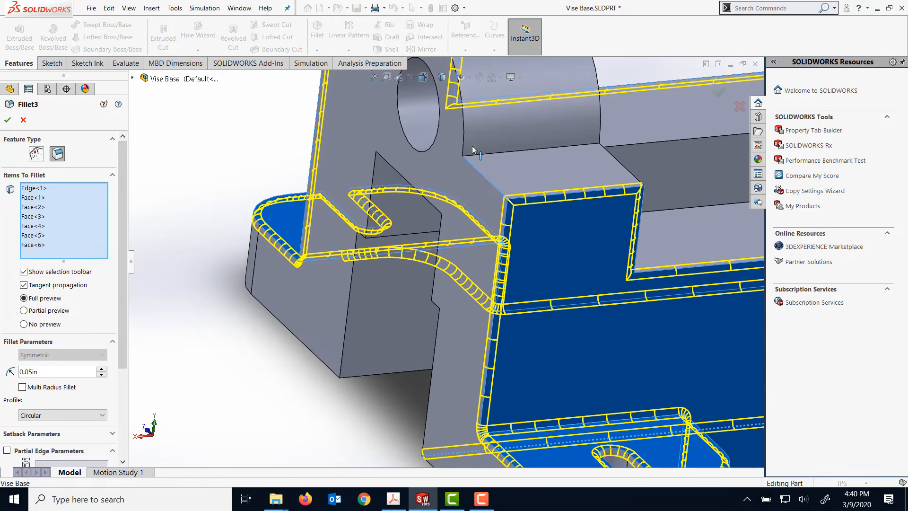
{"action": "left_click", "coordinate": [465, 138]}
{"action": "scroll", "coordinate": [456, 136], "scroll_direction": "up", "scroll_amount": 5}
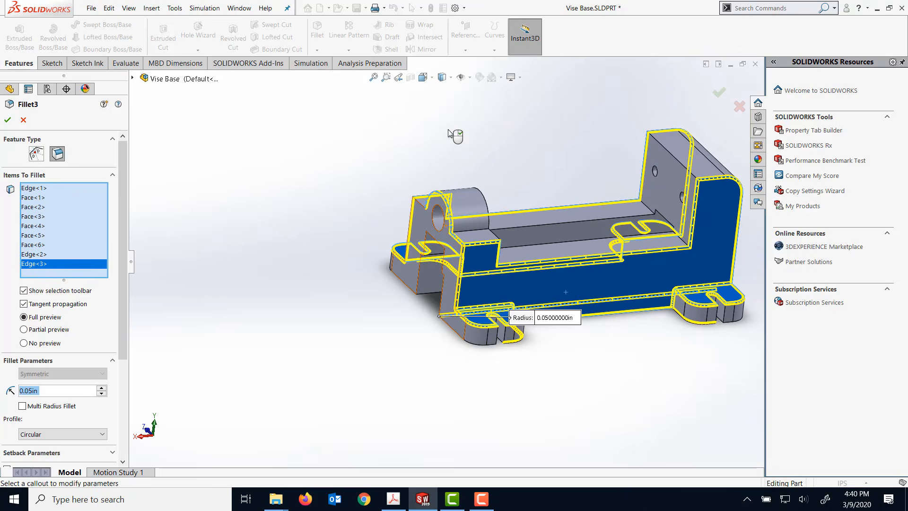
- Add the short top edge on the other side of the arc to the fillet selection and apply the edited fillet
{"action": "scroll", "coordinate": [449, 136], "scroll_direction": "down", "scroll_amount": 3}
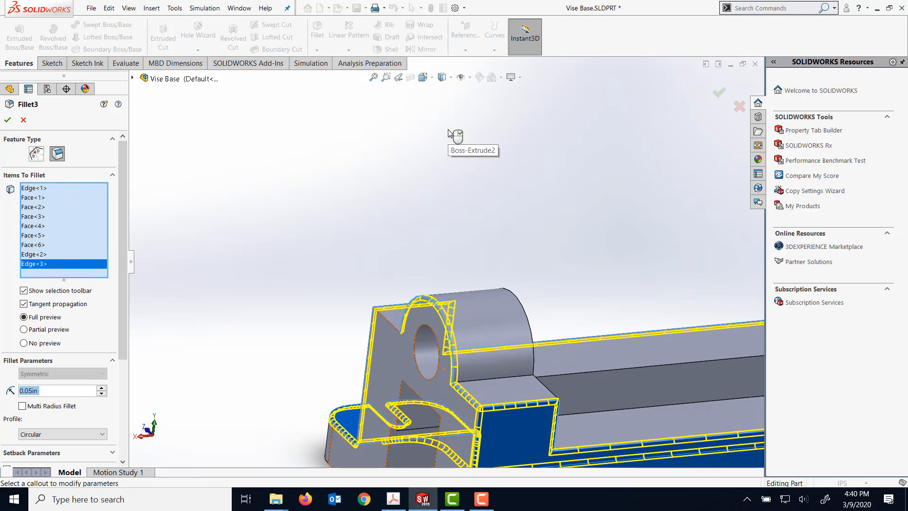
{"action": "left_click", "coordinate": [390, 317]}
{"action": "middle_click_drag", "start_coordinate": [390, 316], "coordinate": [389, 275]}
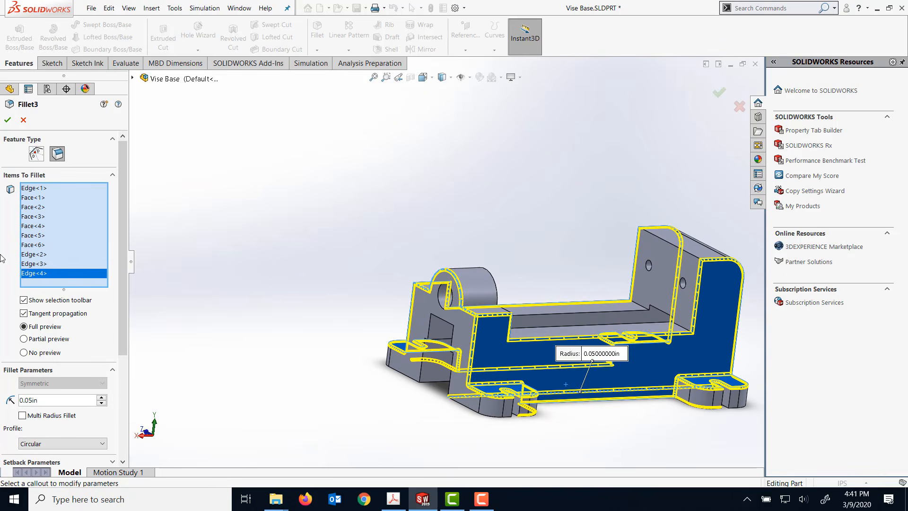
{"action": "left_click", "coordinate": [8, 121]}
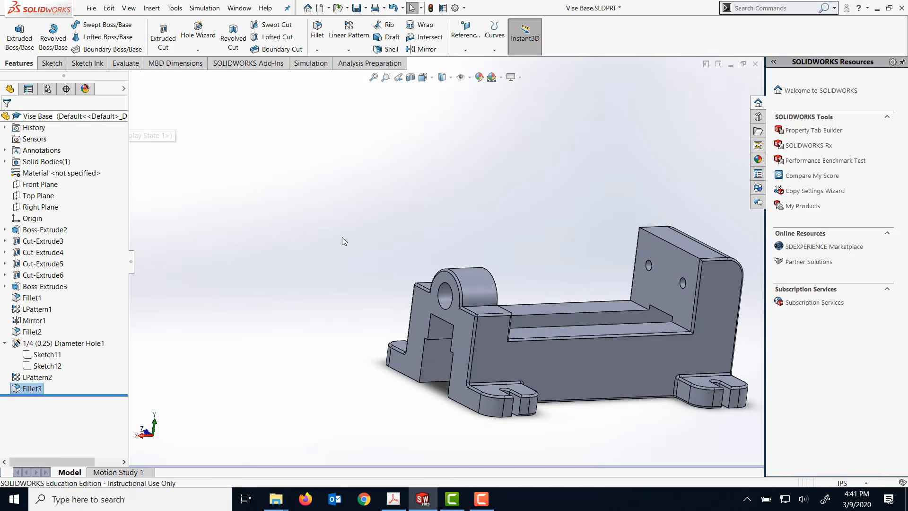
{"action": "middle_click_drag", "start_coordinate": [395, 278], "coordinate": [373, 229]}
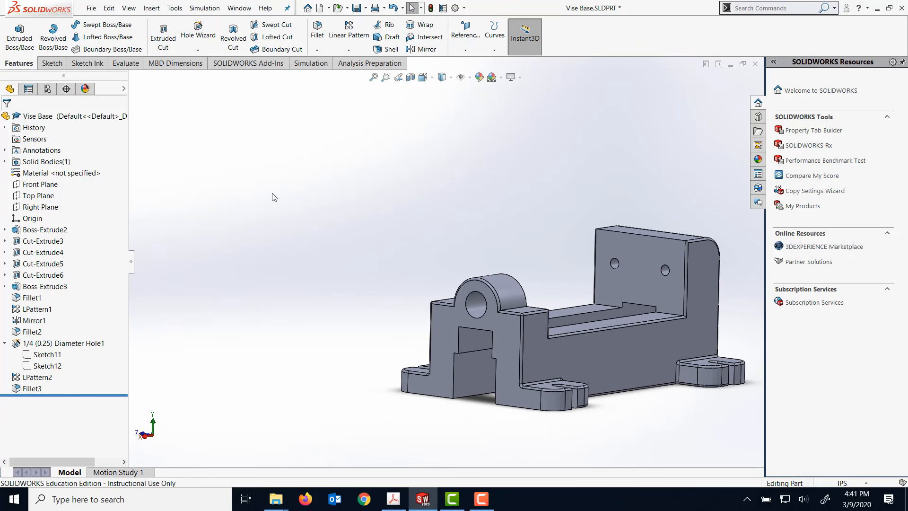
{"action": "left_click", "coordinate": [481, 501]}
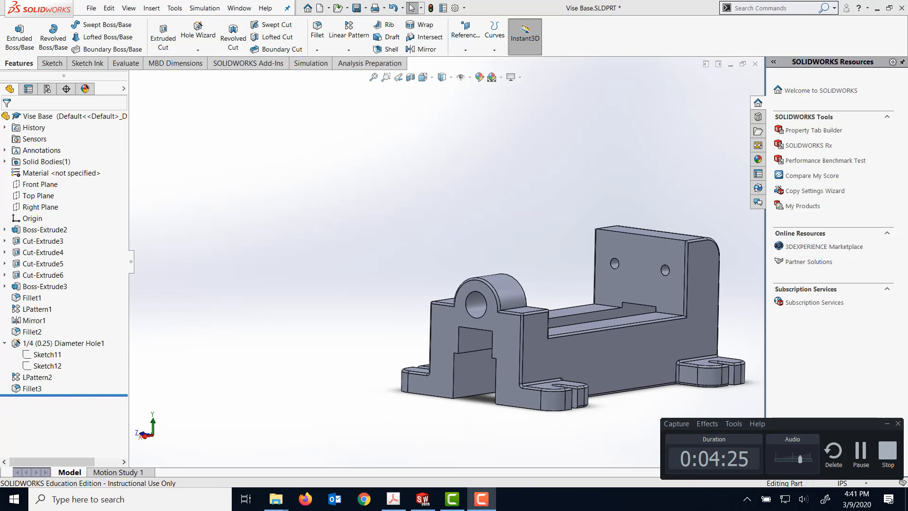